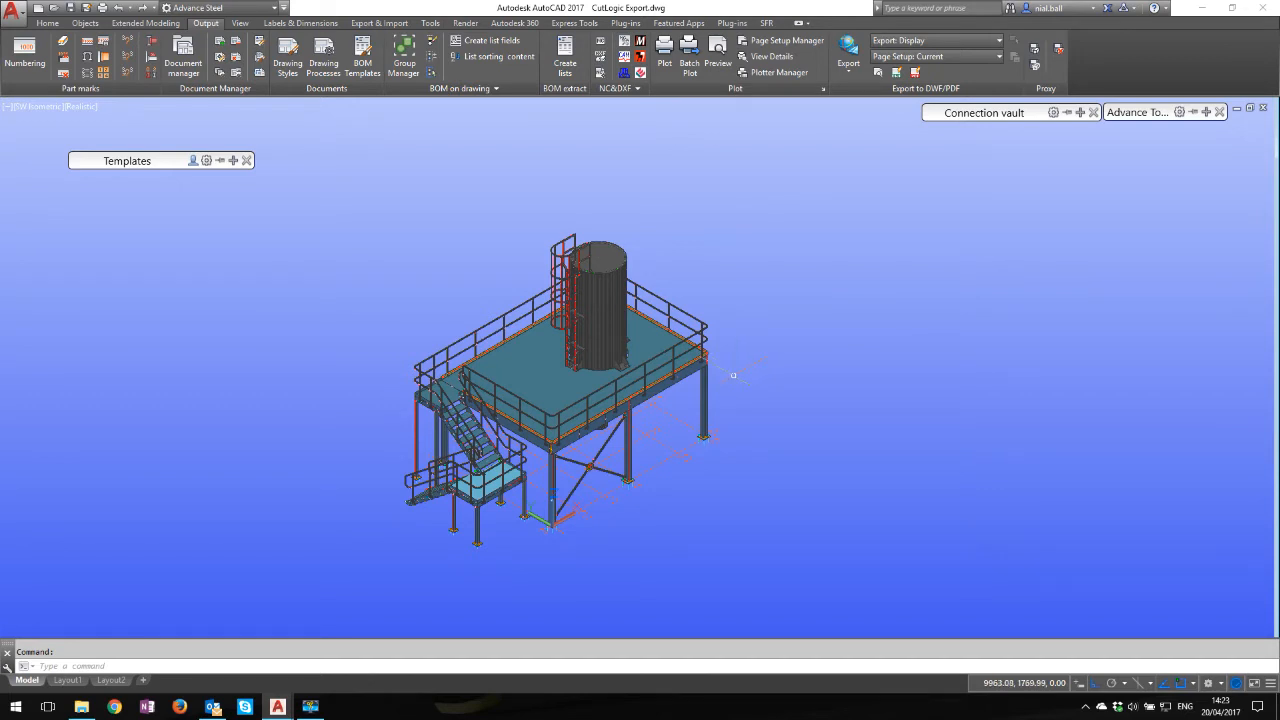
click(704, 400)
right_click(781, 276)
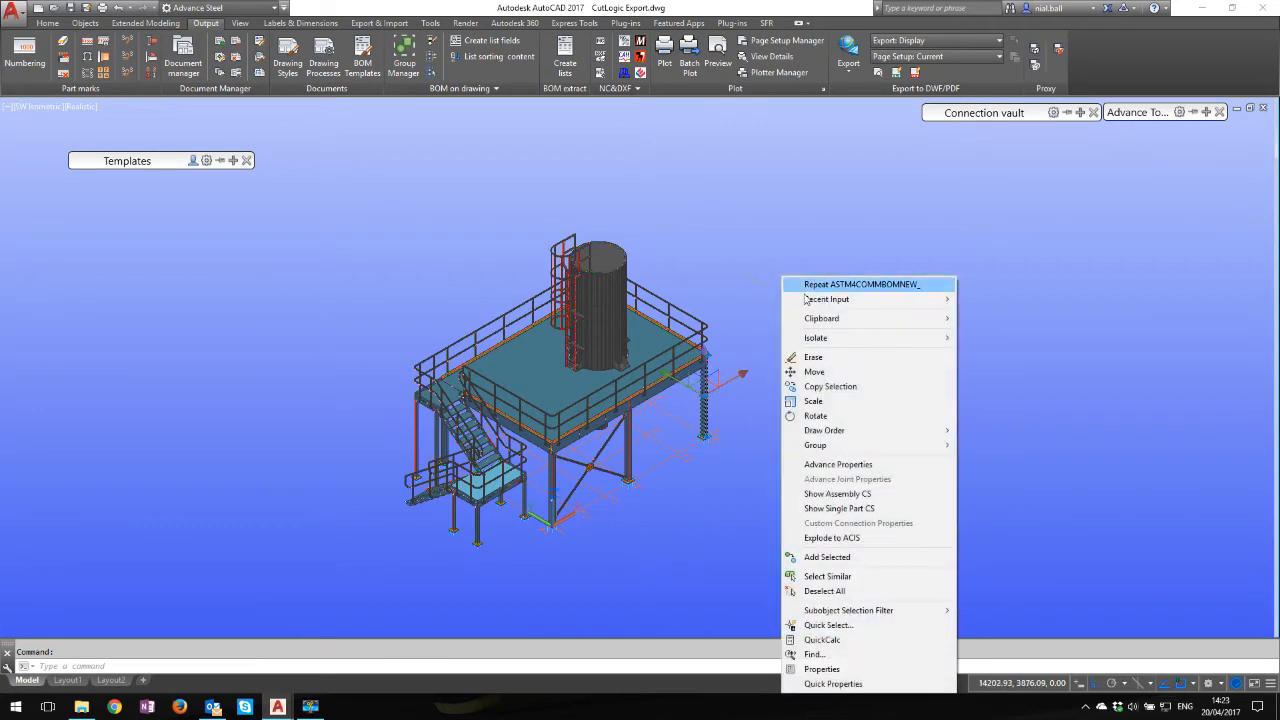
click(846, 575)
mouse_move(119, 170)
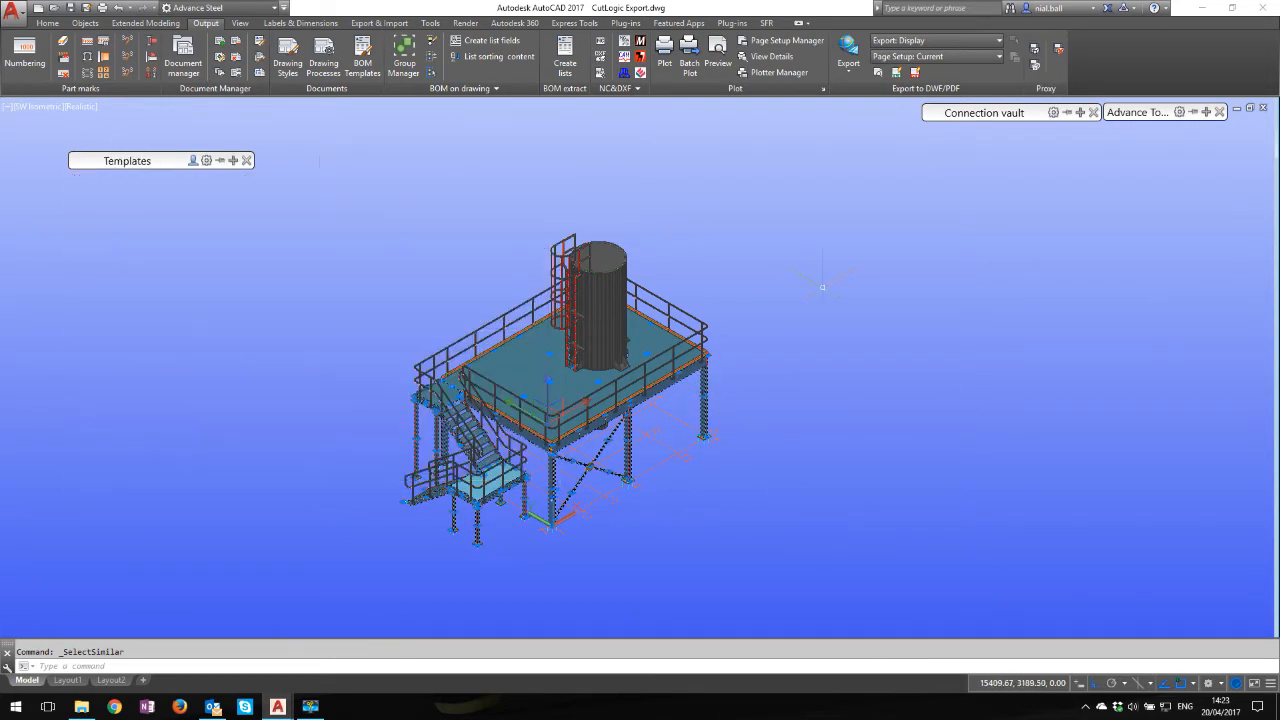
key(Escape)
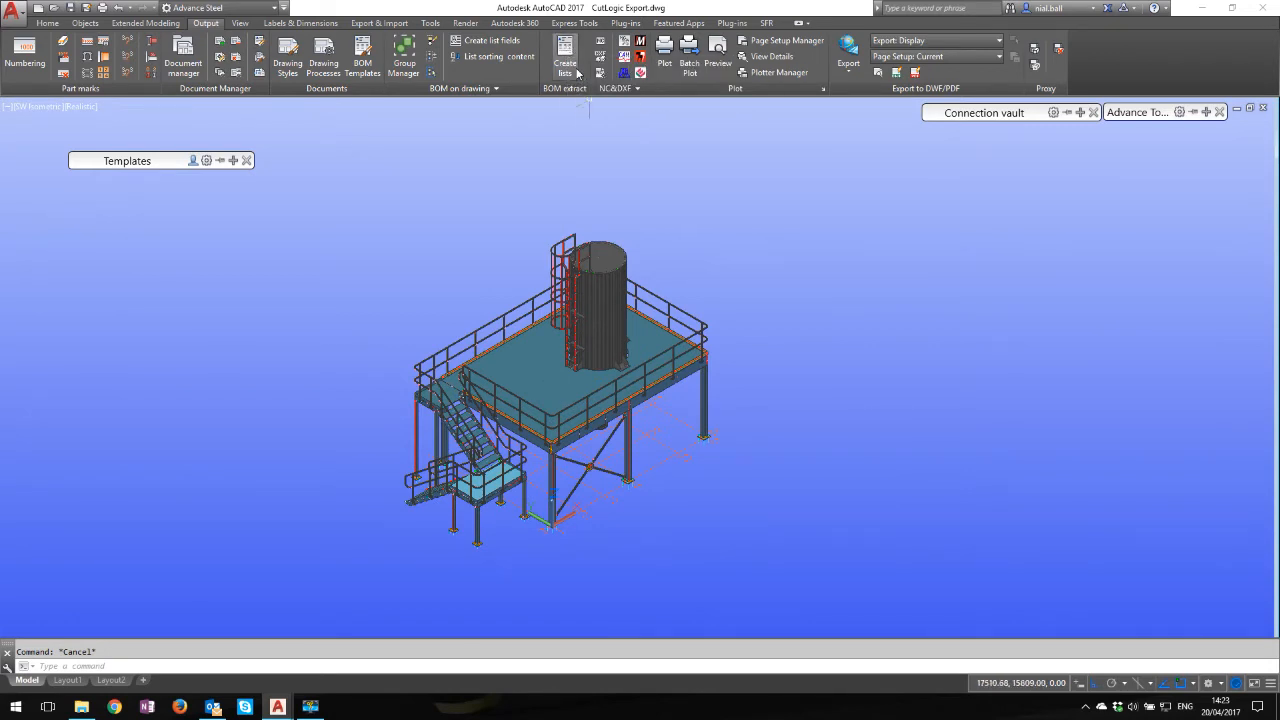
Reopen the BOM templates and generate the Cutlogic 1D Export report from the structured lists
mouse_move(1142, 113)
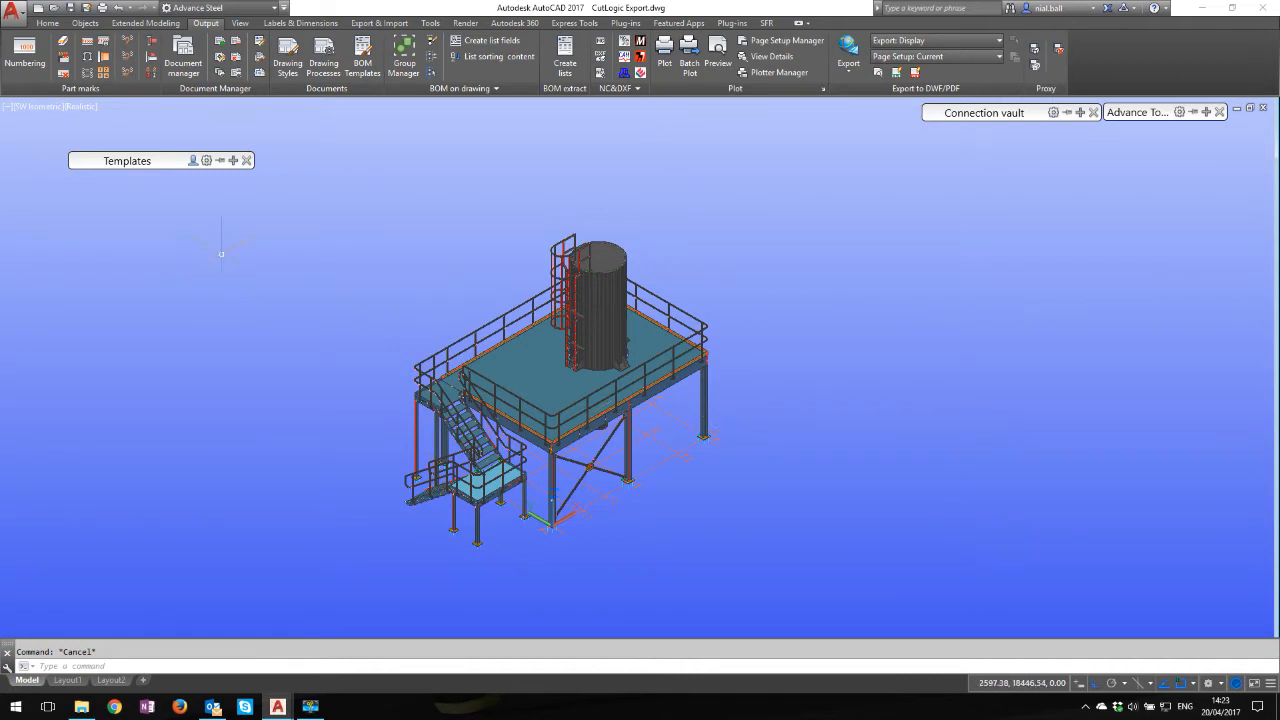
click(246, 160)
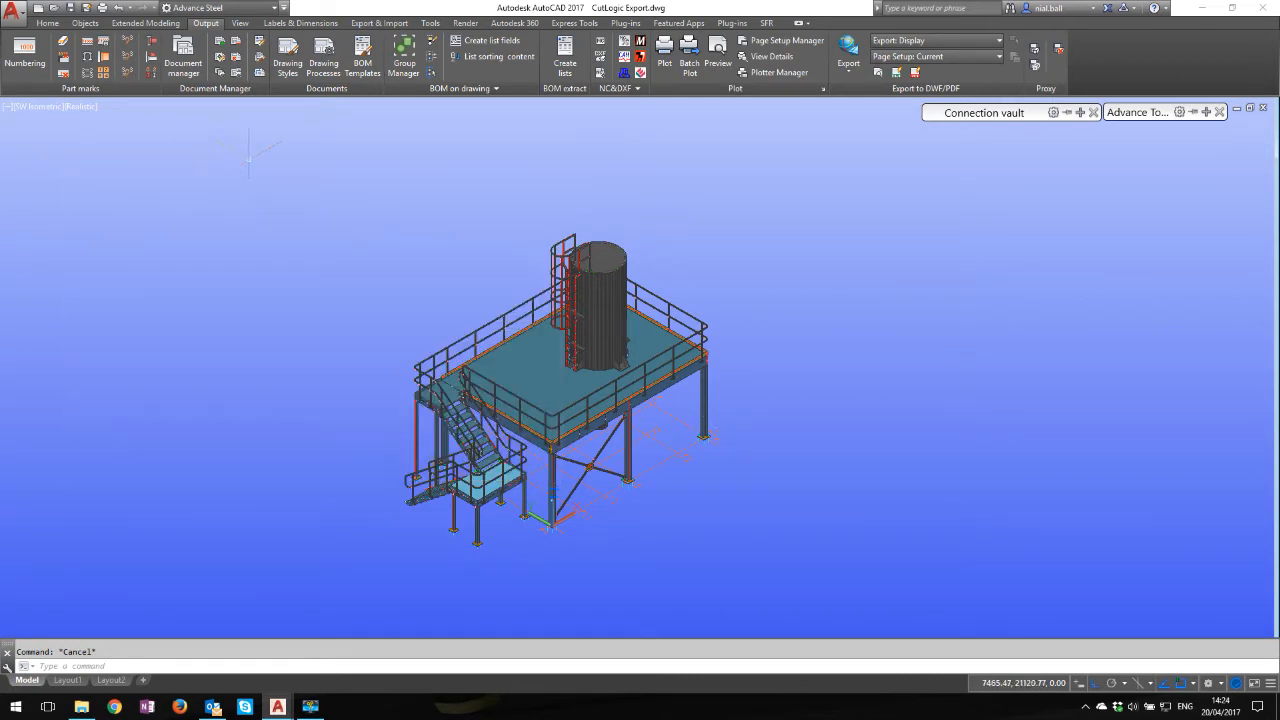
click(370, 60)
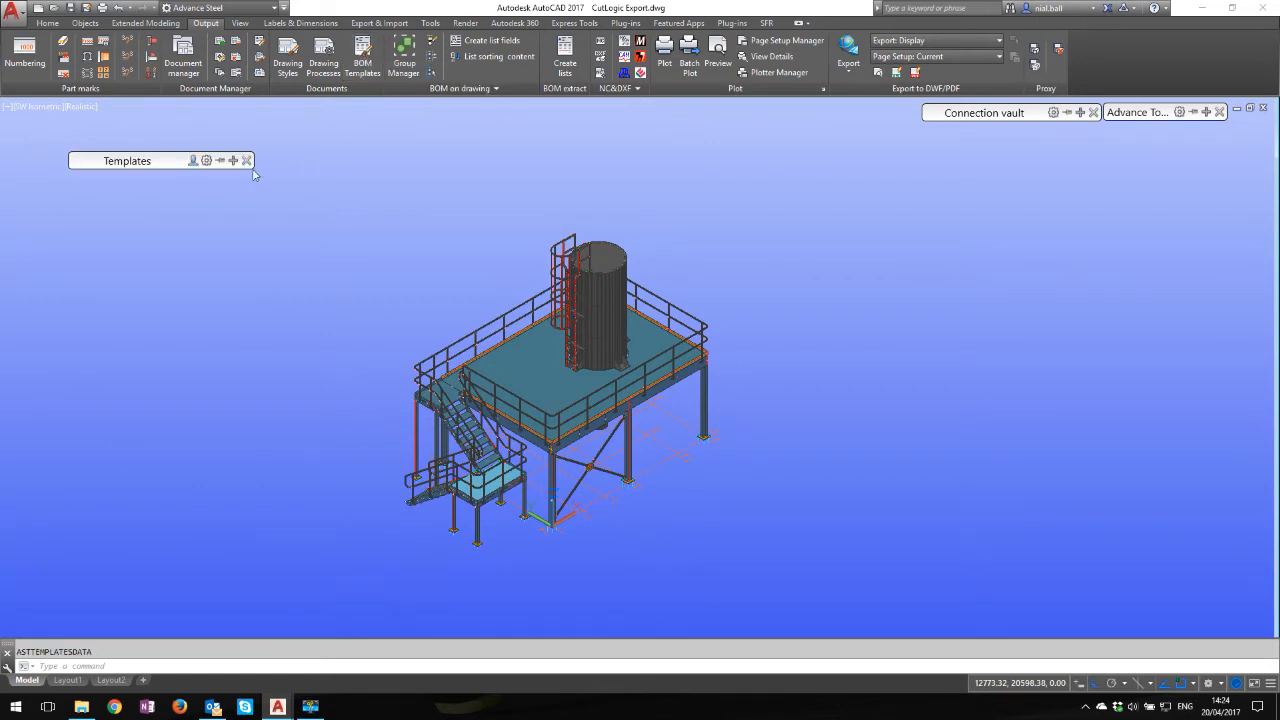
mouse_move(200, 190)
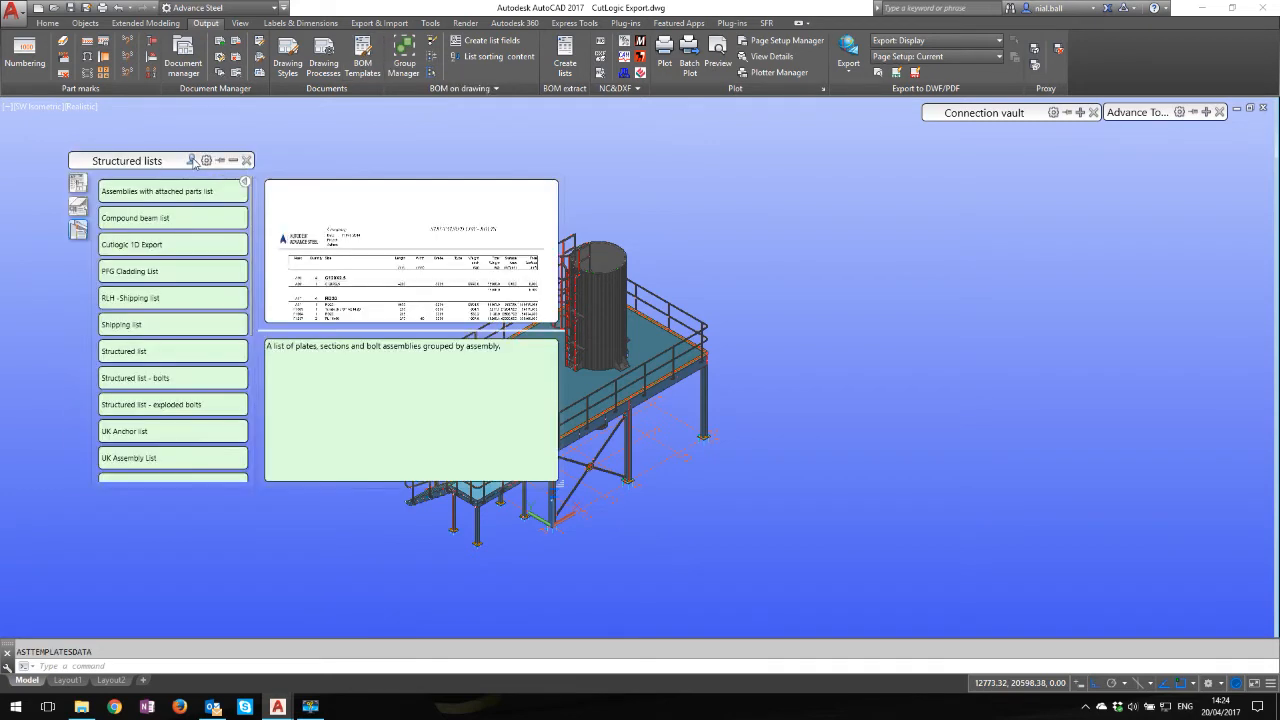
double_click(153, 247)
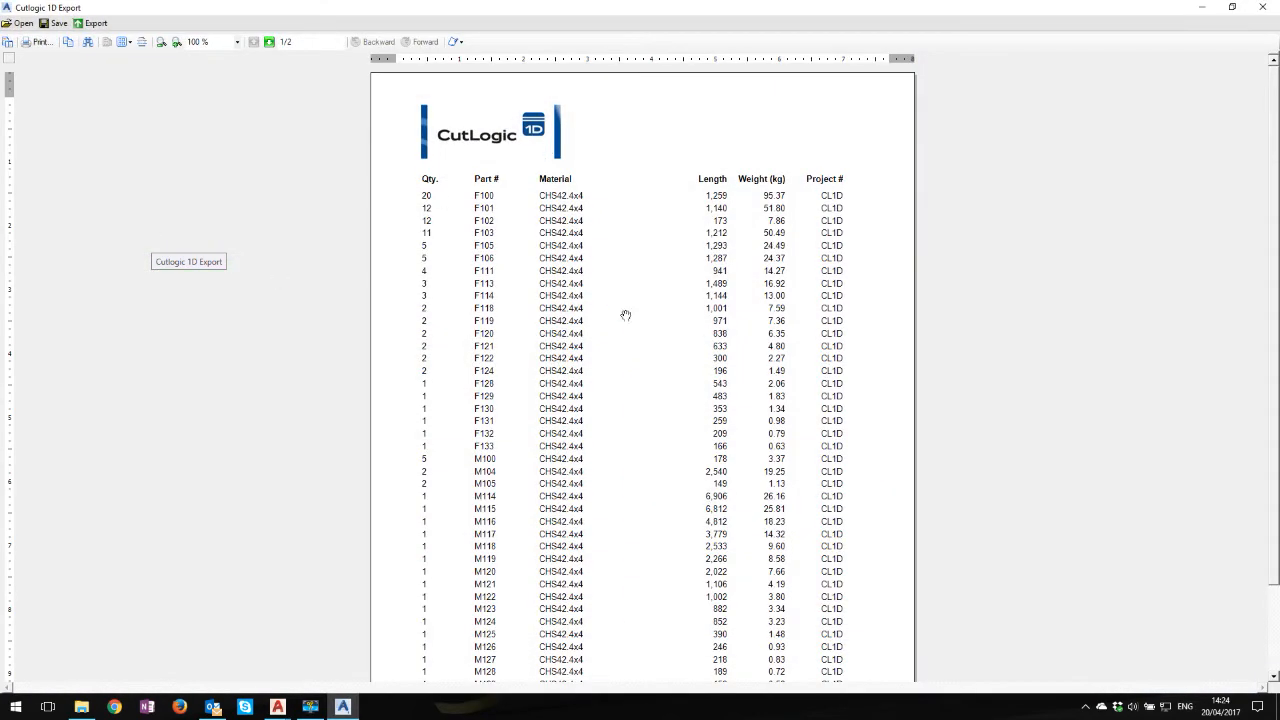
Review the part quantities, part numbers, materials, lengths and weights on both pages of the report
scroll(617, 296, down, 6)
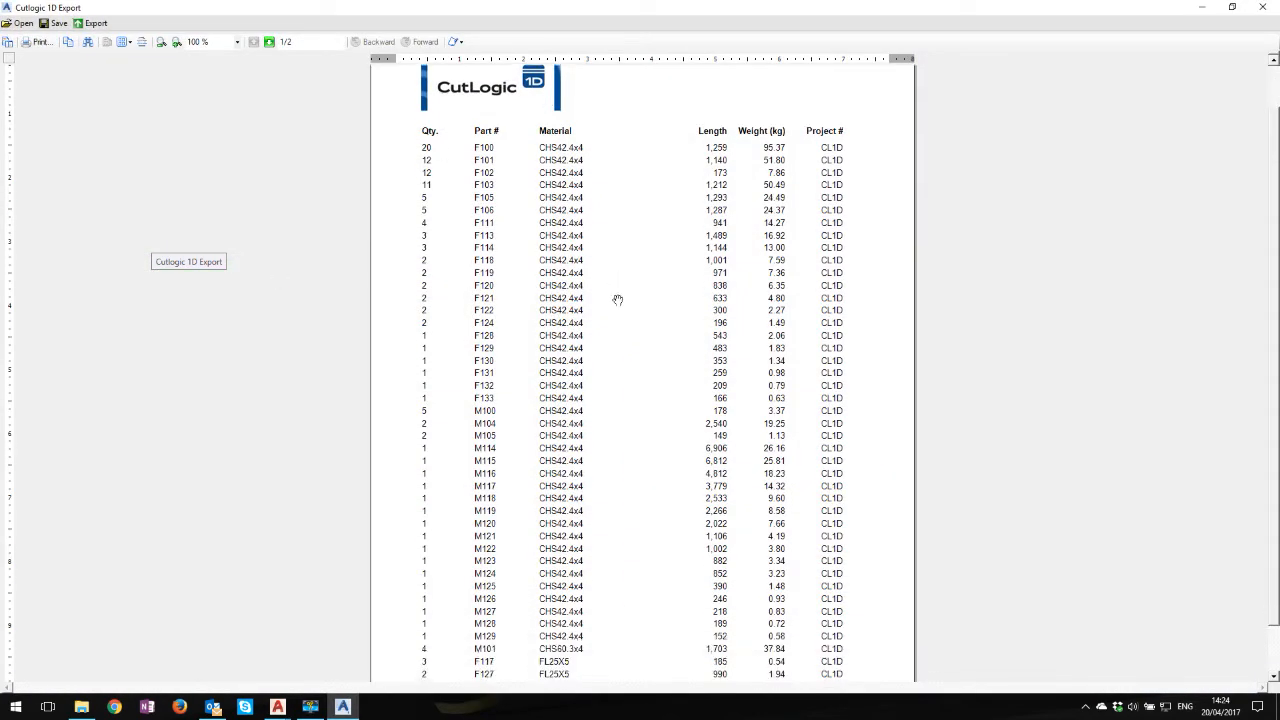
scroll(623, 284, up, 5)
scroll(623, 284, down, 3)
scroll(623, 284, down, 1)
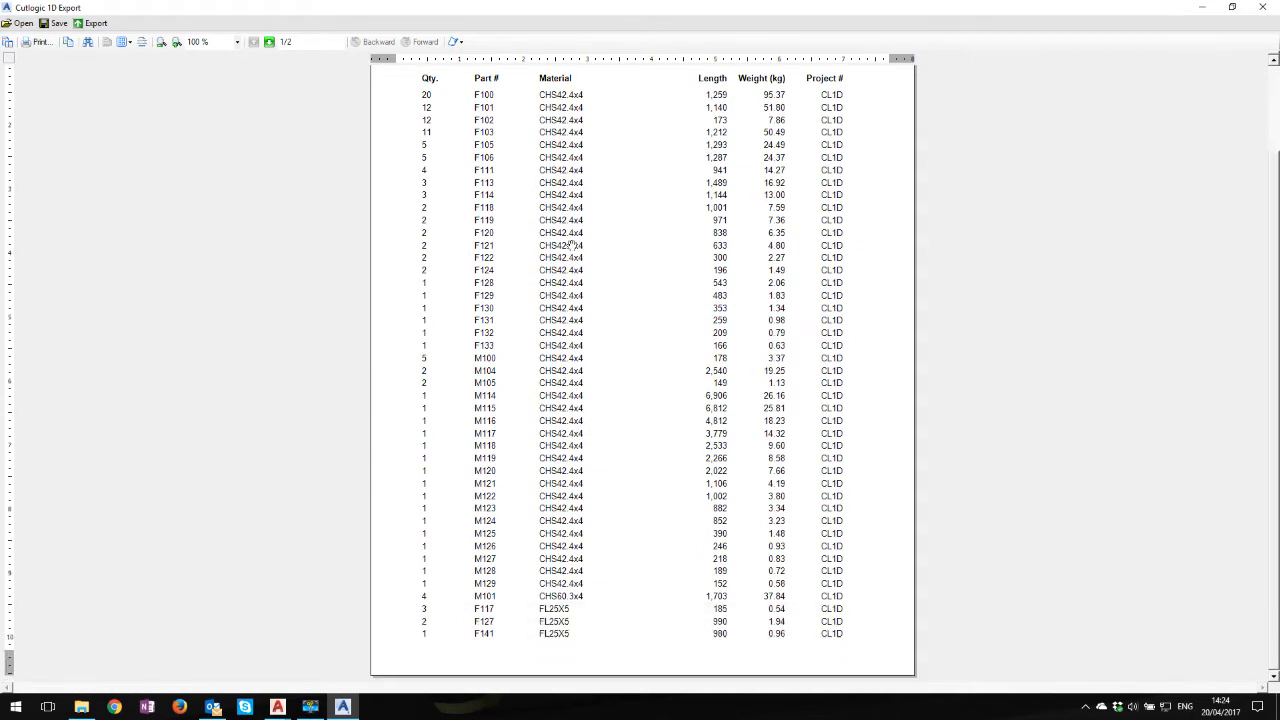
click(269, 42)
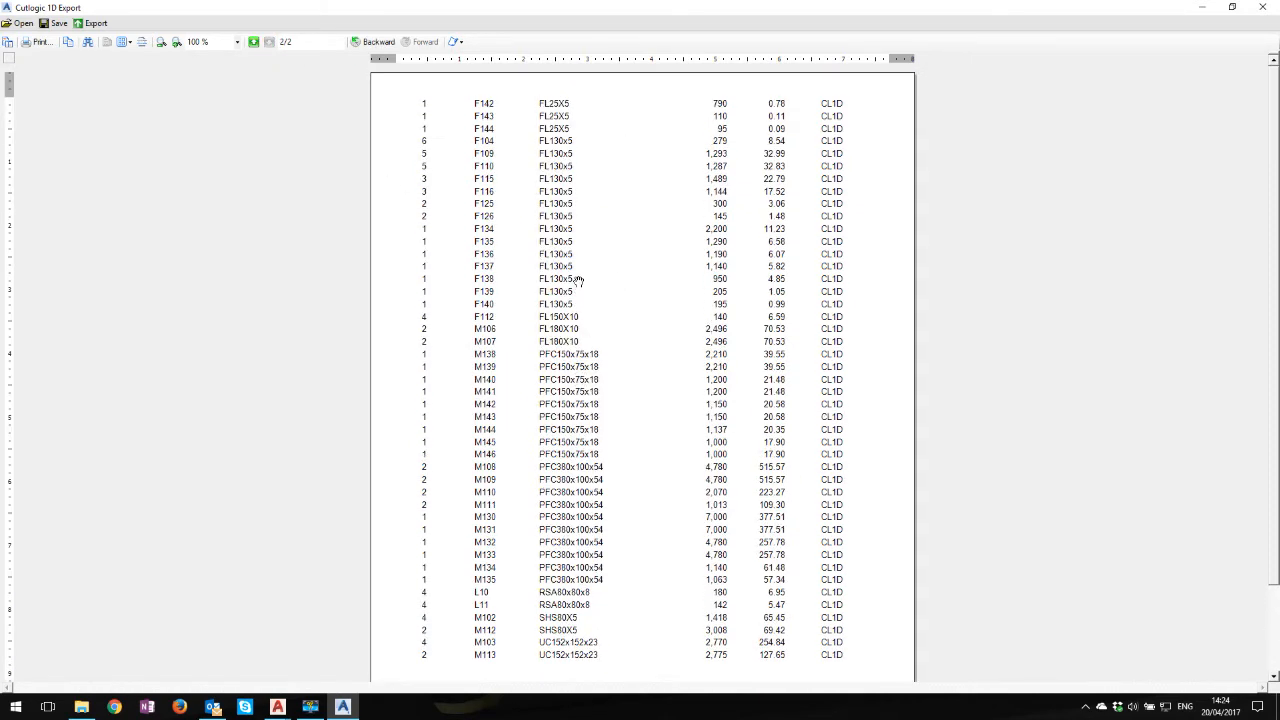
click(256, 44)
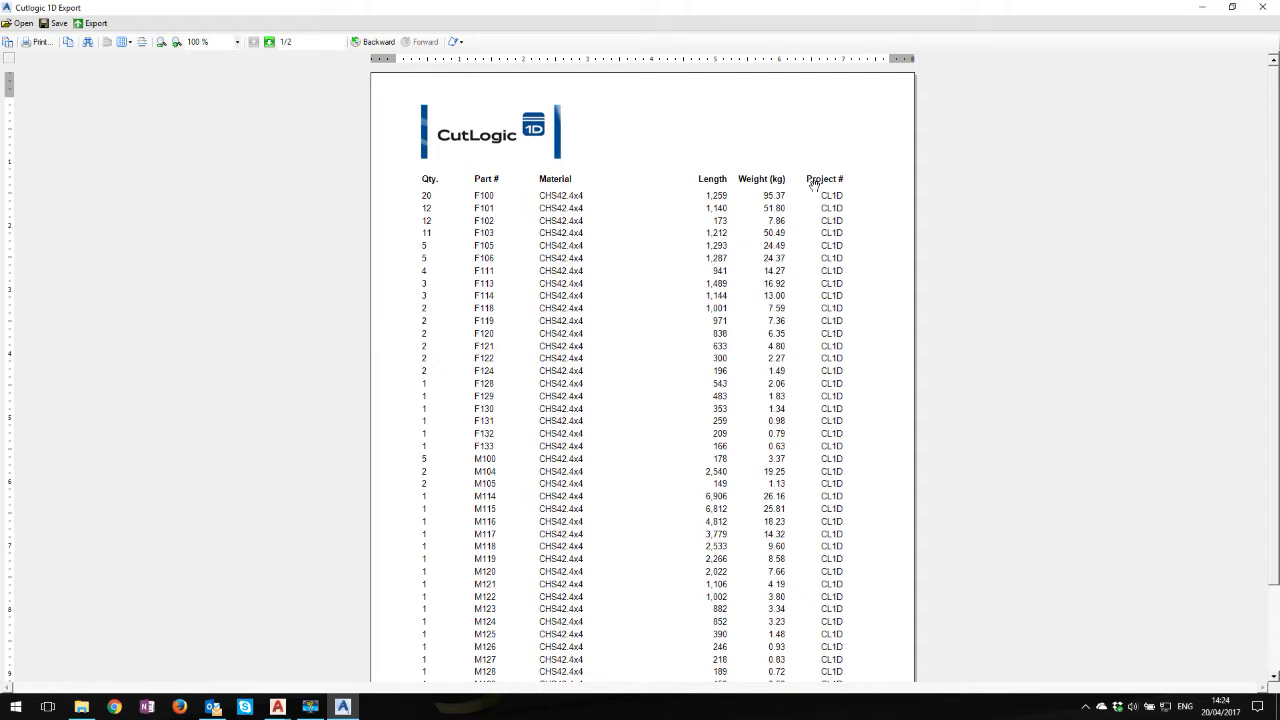
Export the report in Text format with a text delimiter, replacing the existing Cutlogic 1D Export.txt in the BOM folder
click(93, 23)
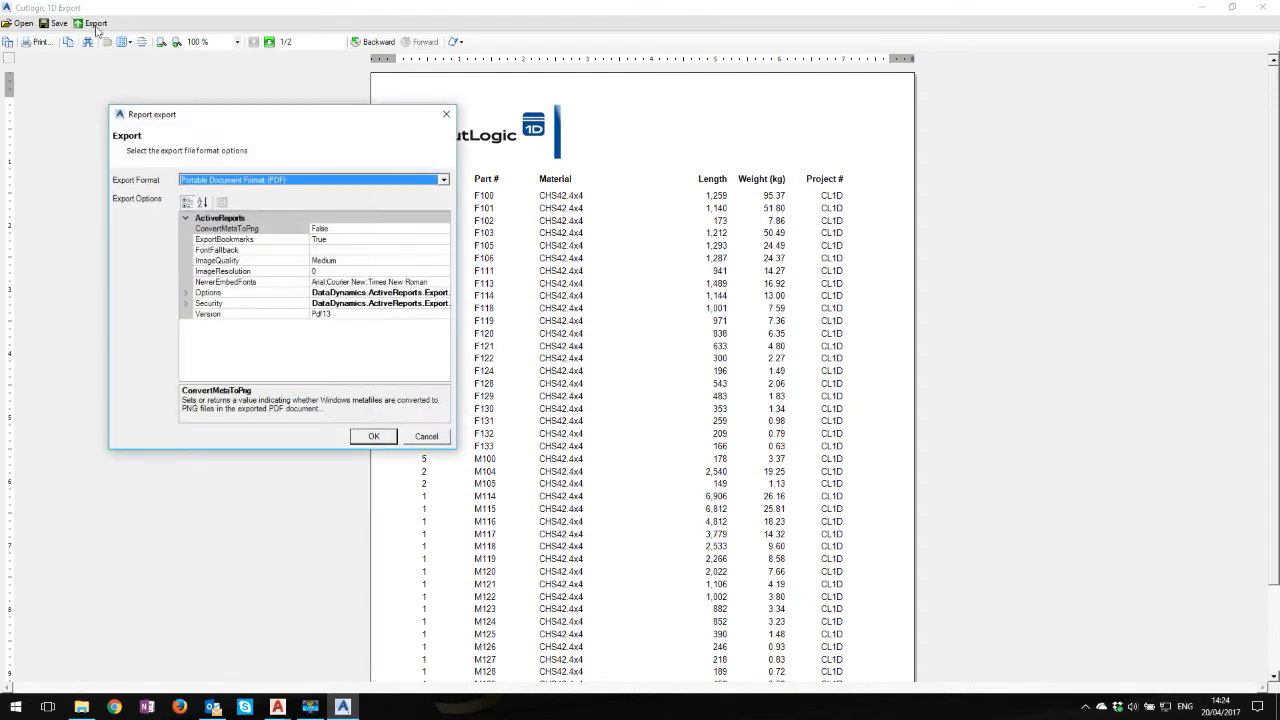
click(292, 180)
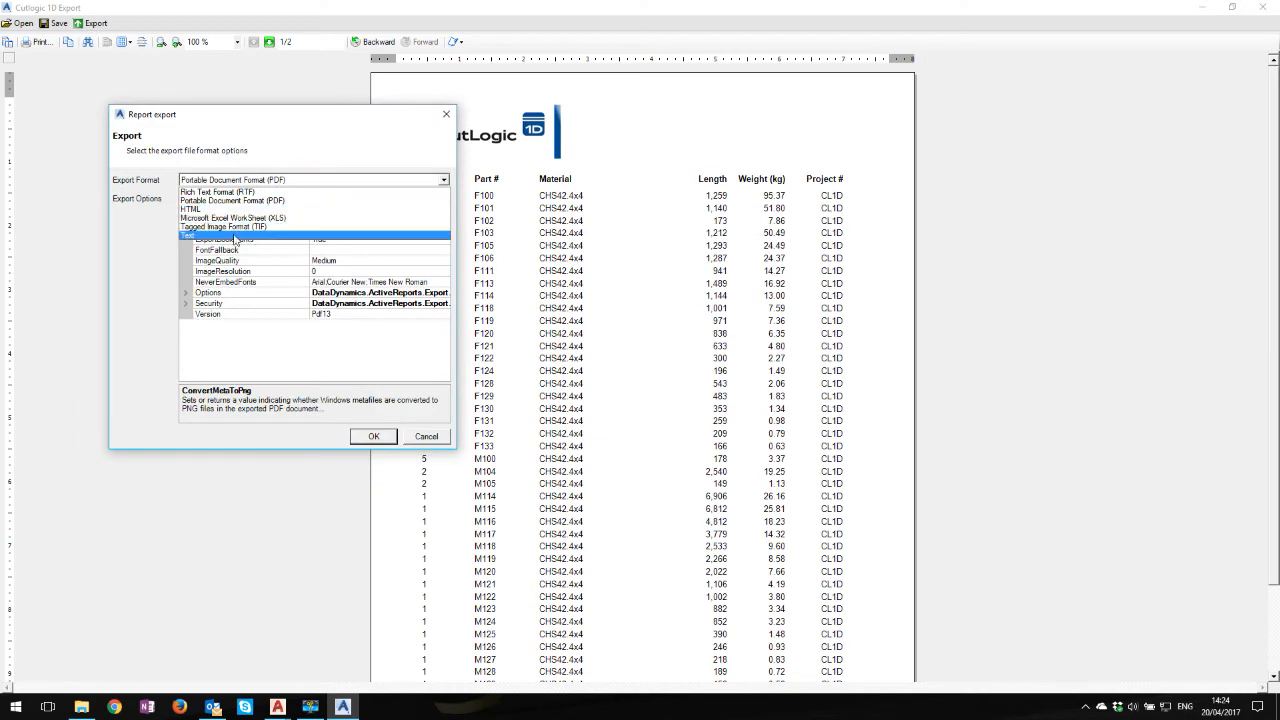
click(241, 237)
click(282, 257)
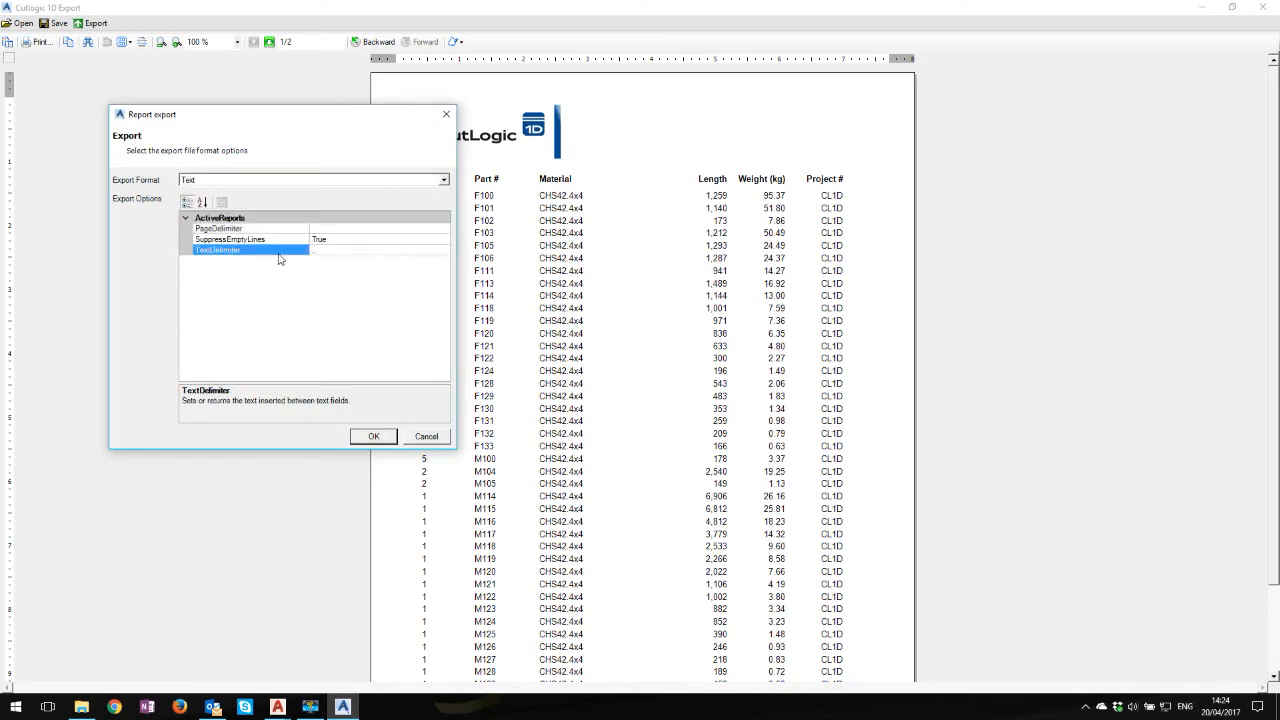
text(,)
click(386, 441)
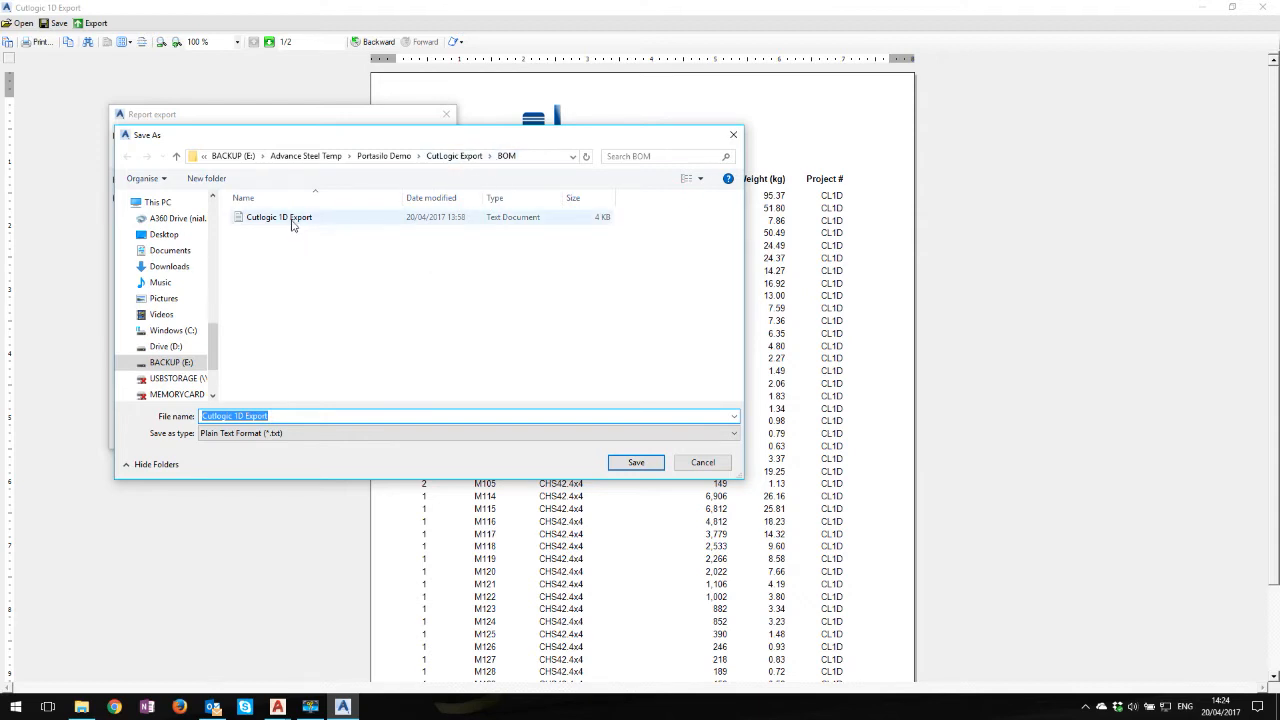
click(634, 462)
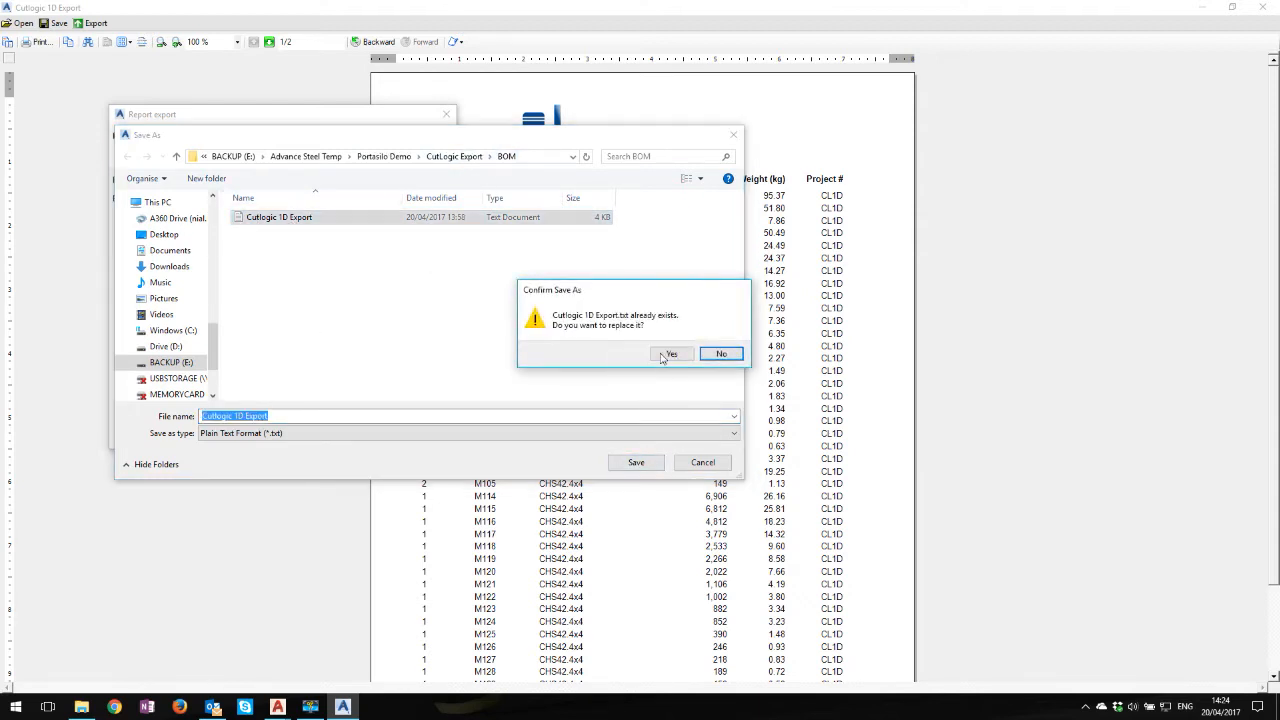
click(668, 355)
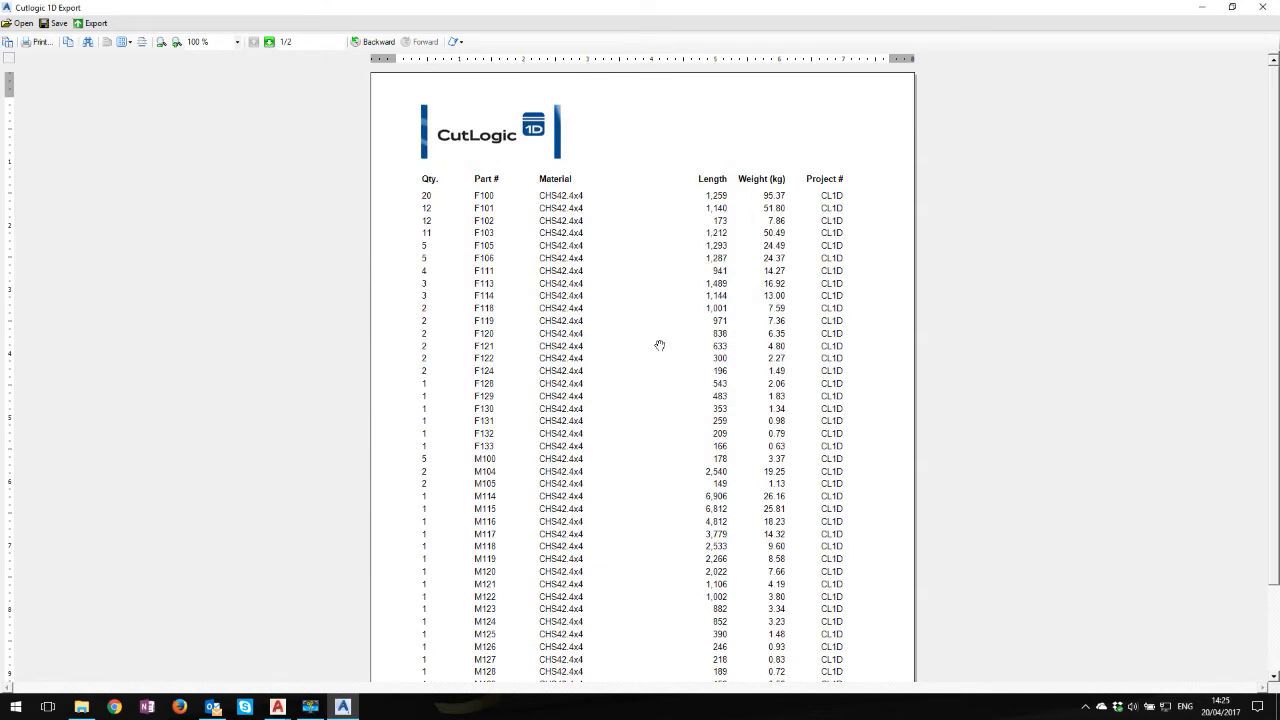
Close the report viewer without saving the report and switch to CutLogic 1D
click(1260, 10)
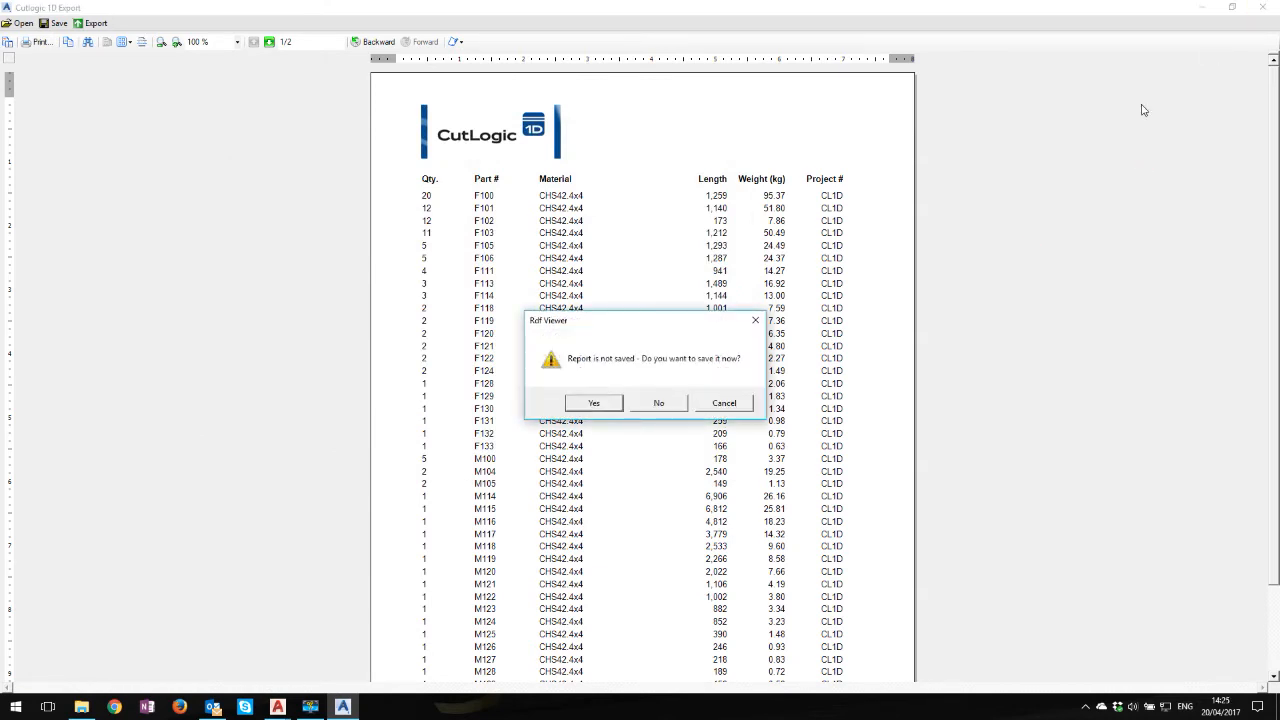
click(660, 404)
click(1201, 8)
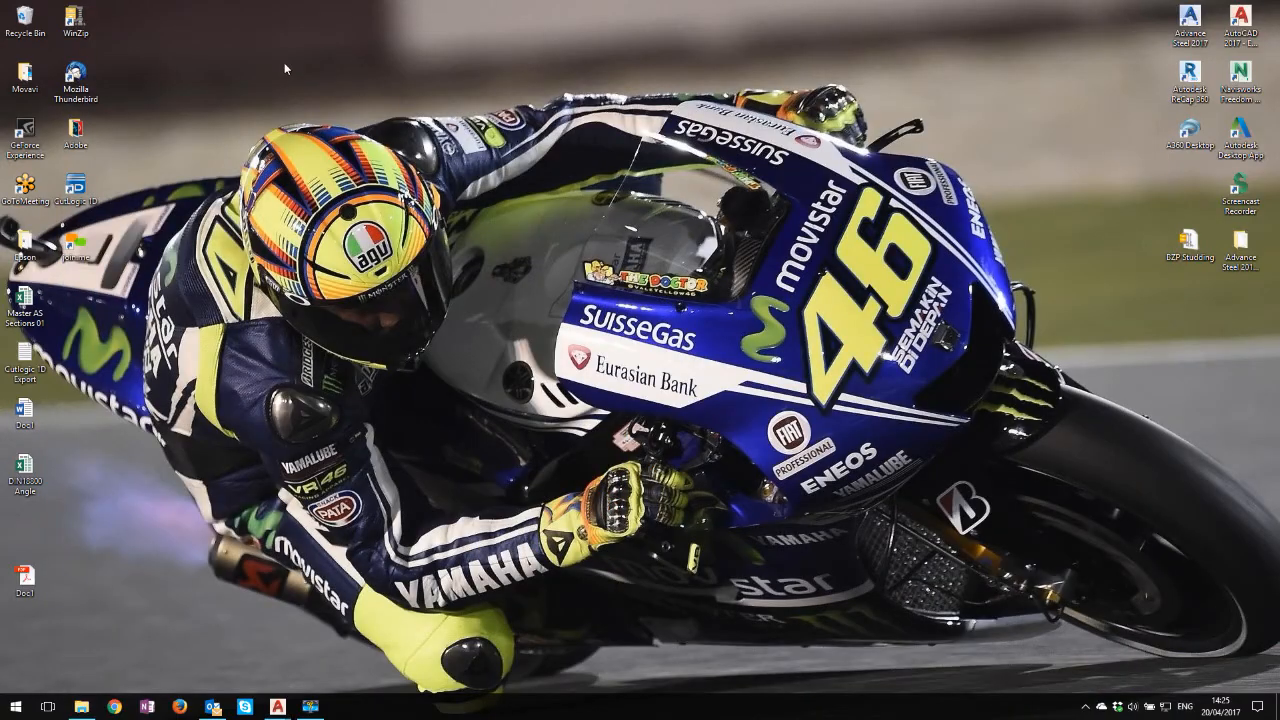
double_click(84, 188)
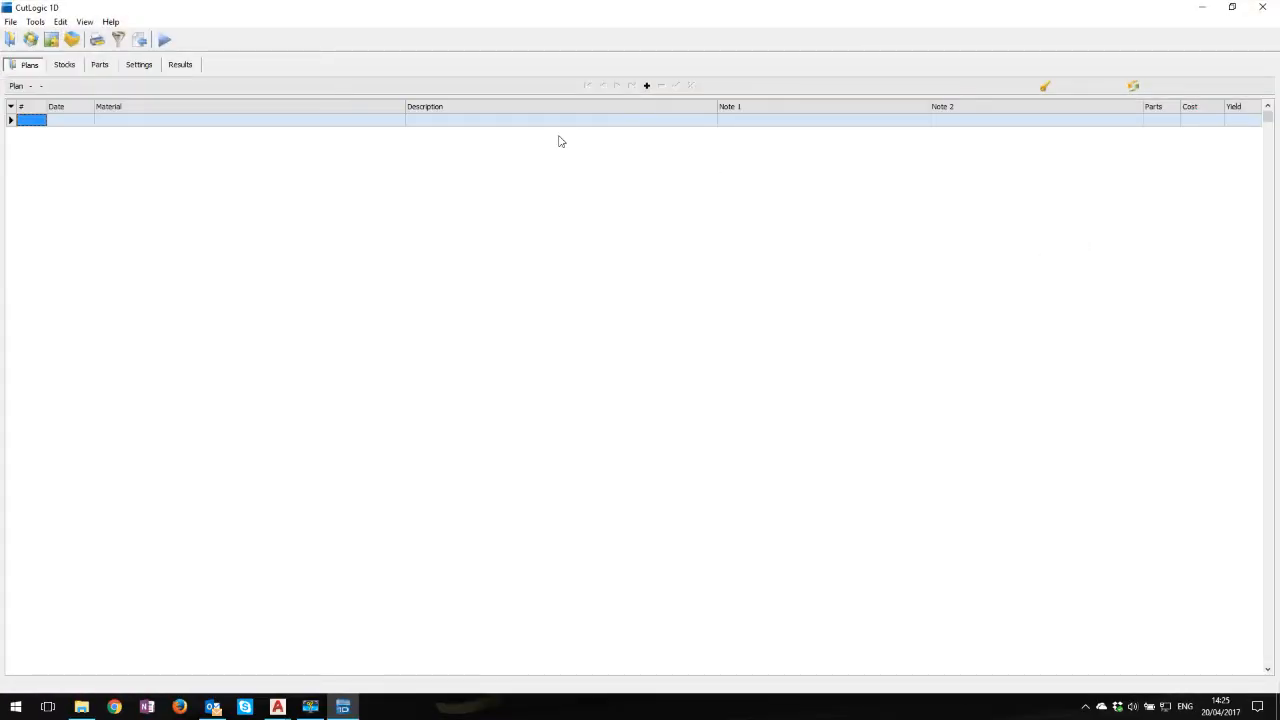
View the program's version and registration information, and close it again
click(112, 22)
click(135, 123)
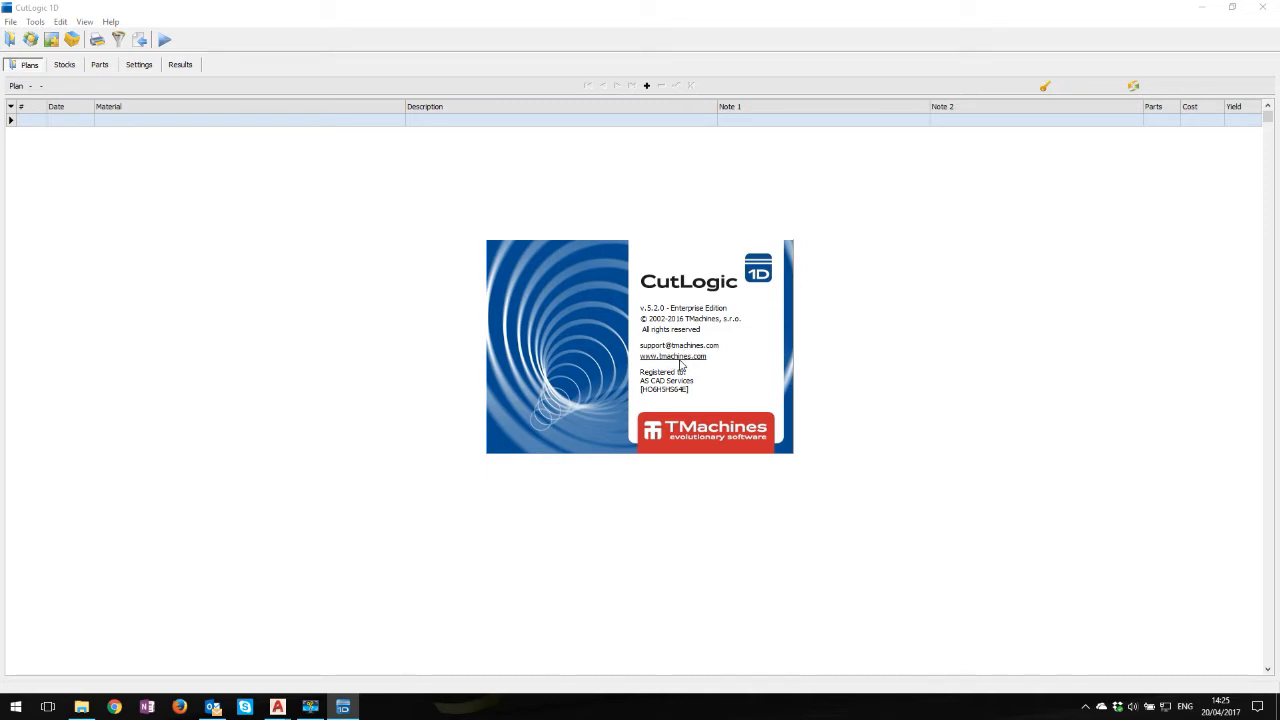
click(735, 332)
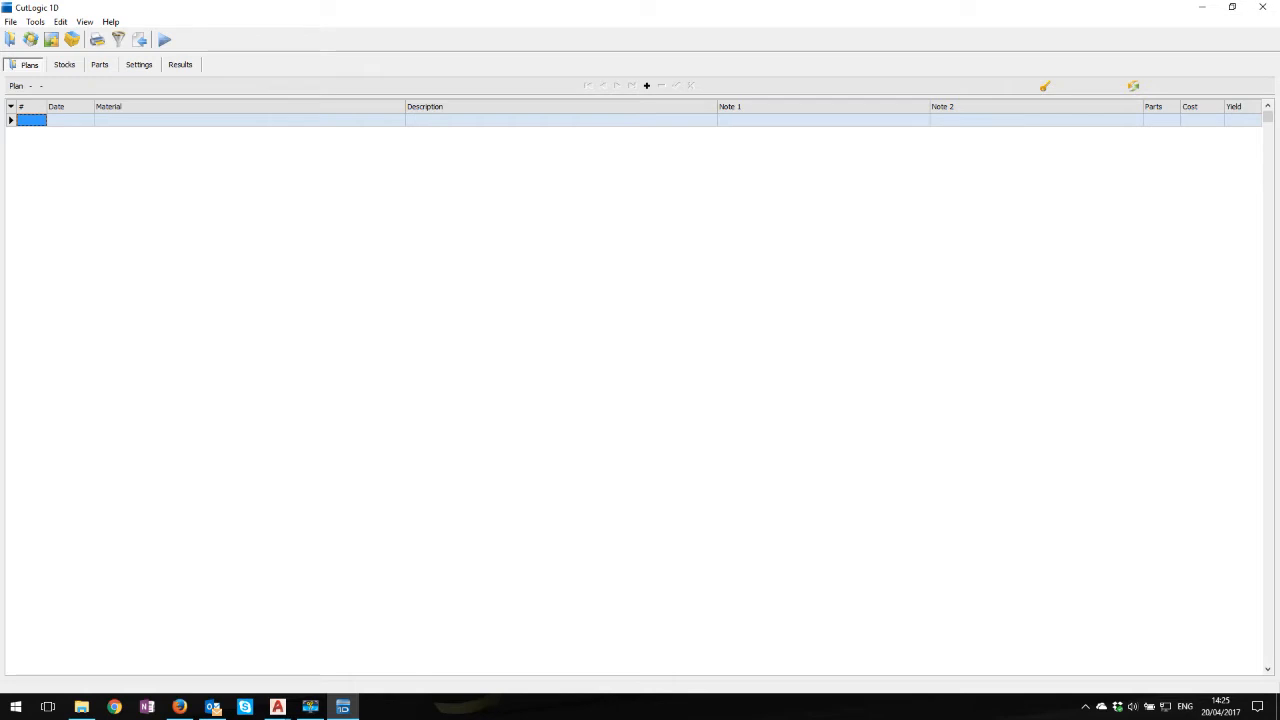
Start a parts import for the plan using the exported Cutlogic 1D Export text file from the BOM folder
click(100, 65)
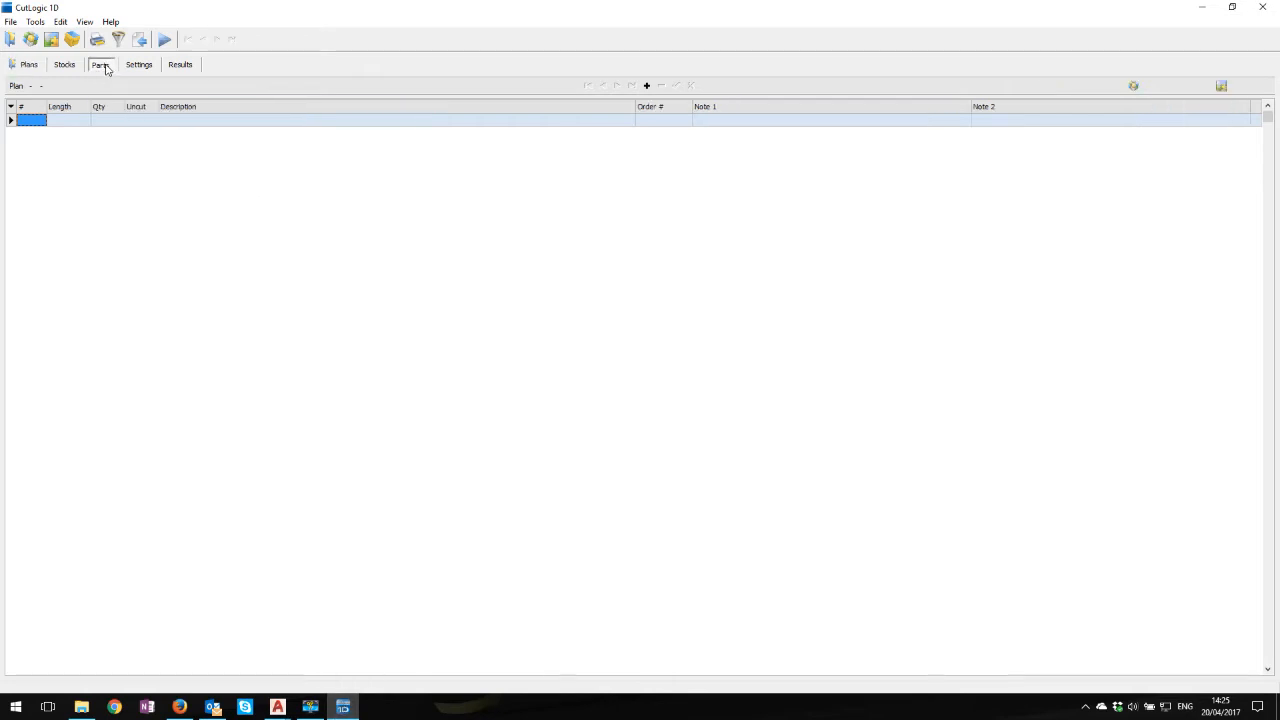
click(10, 22)
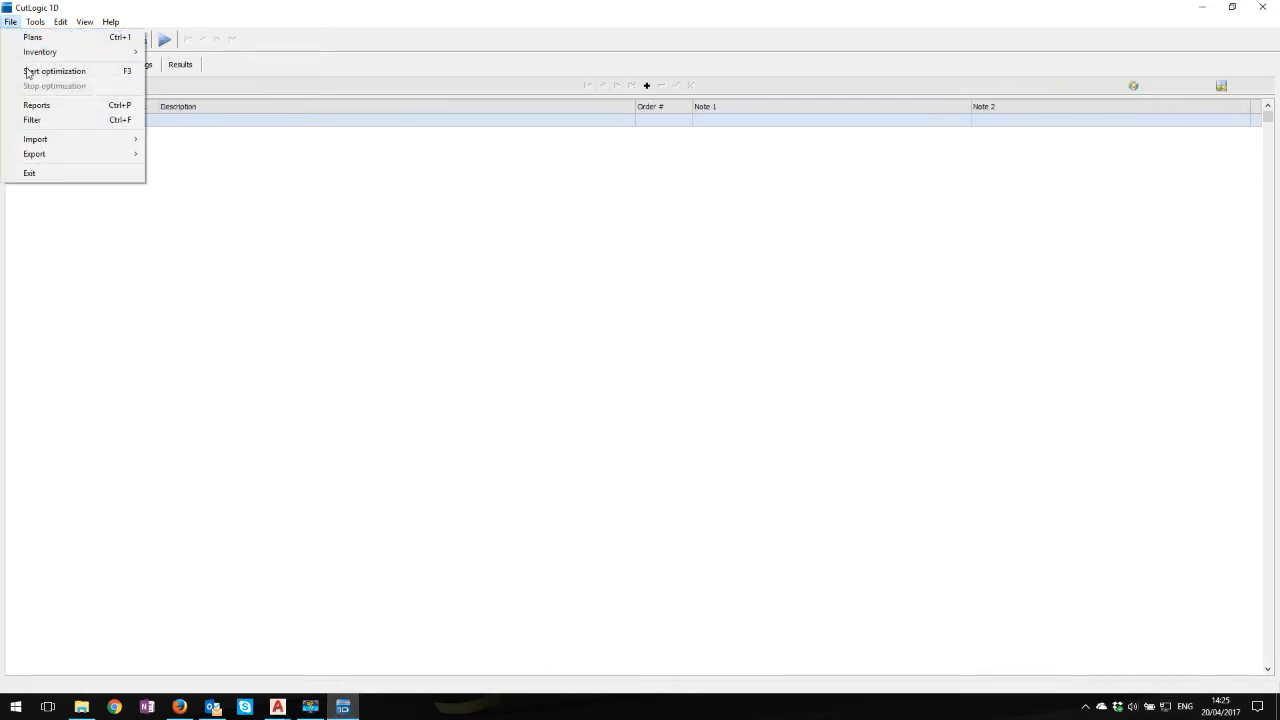
mouse_move(47, 141)
click(214, 139)
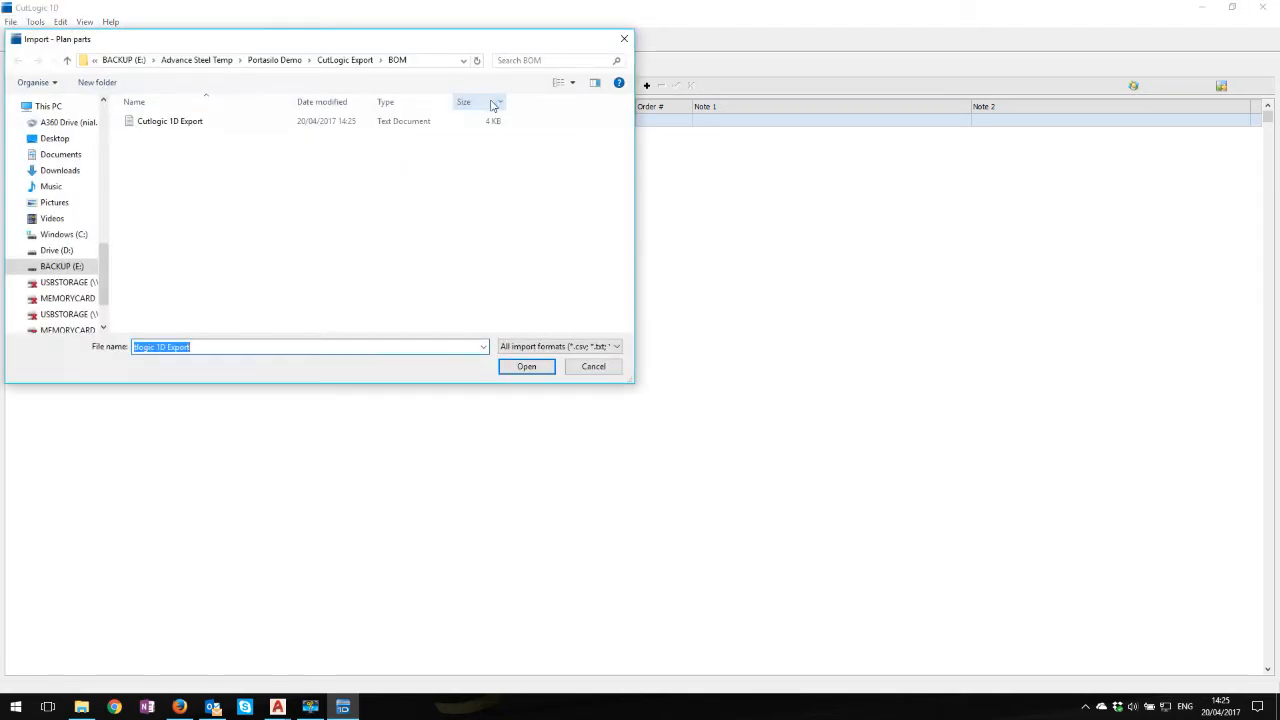
click(192, 125)
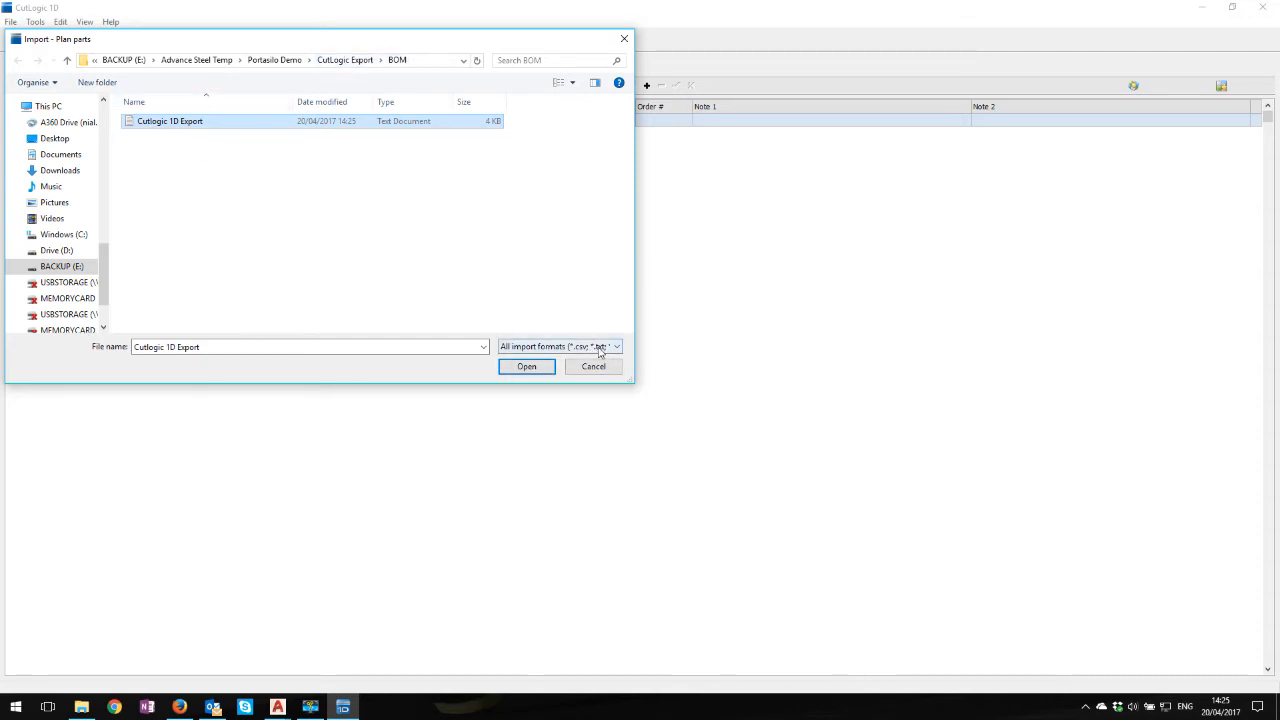
click(527, 367)
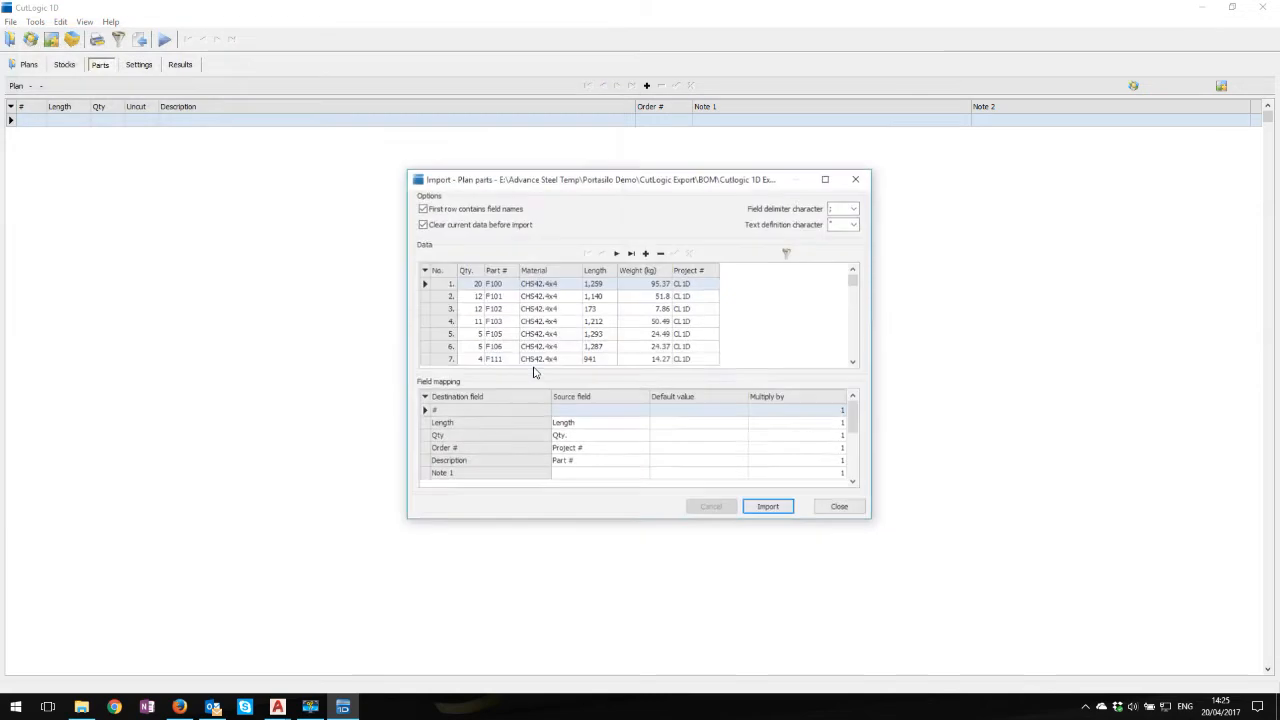
Choose the semicolon as the field delimiter character for the parts import
drag(727, 171, 527, 135)
click(655, 172)
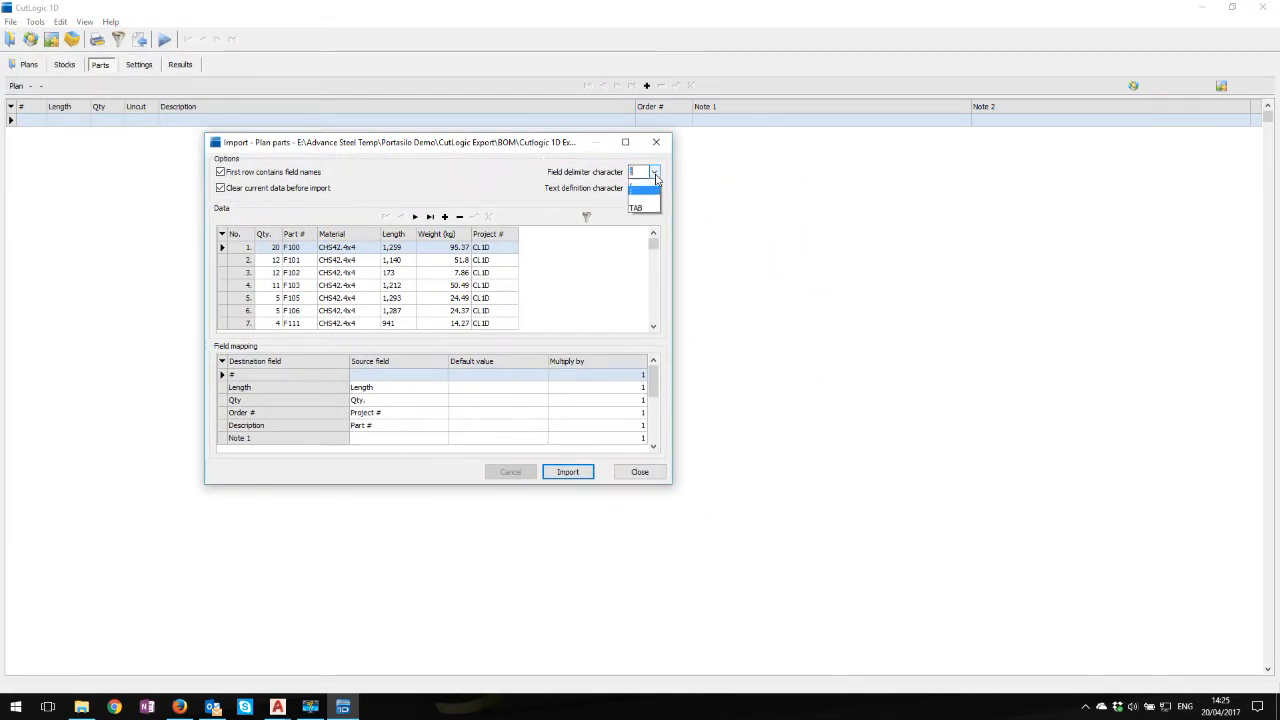
click(642, 200)
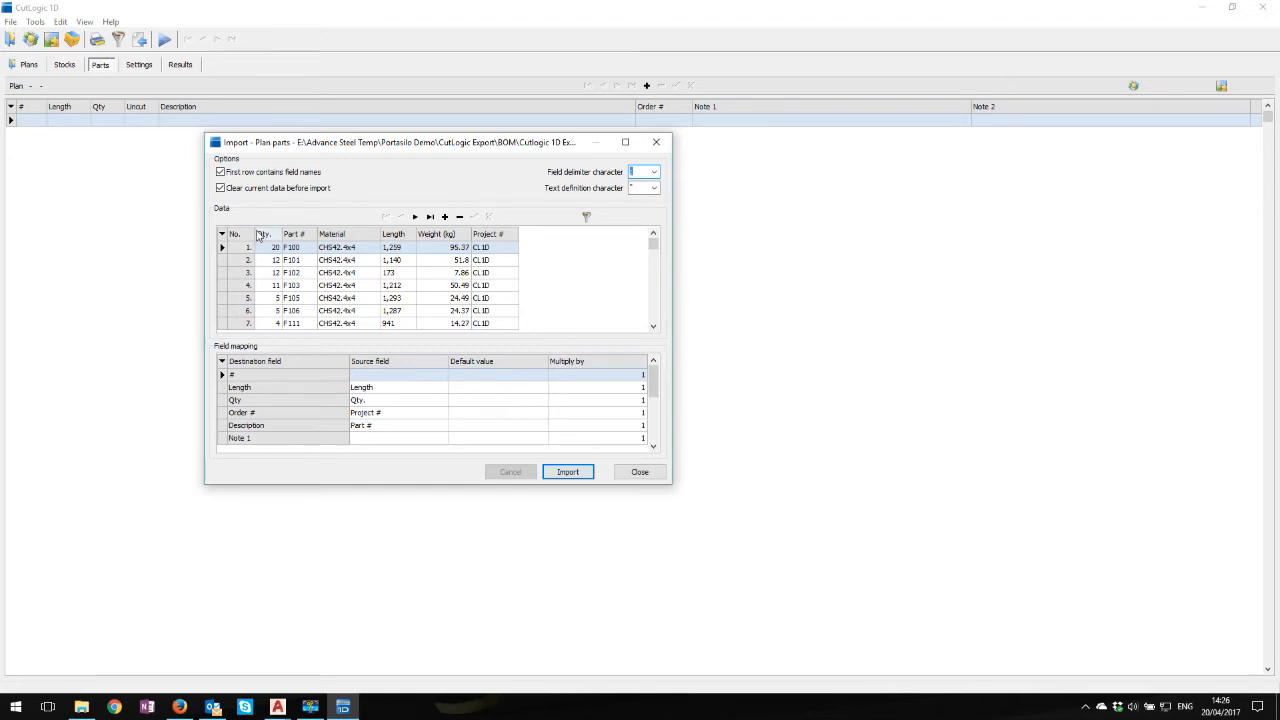
Map the Qty destination field to the Qty. source field and check the mapping of Note 1
click(405, 401)
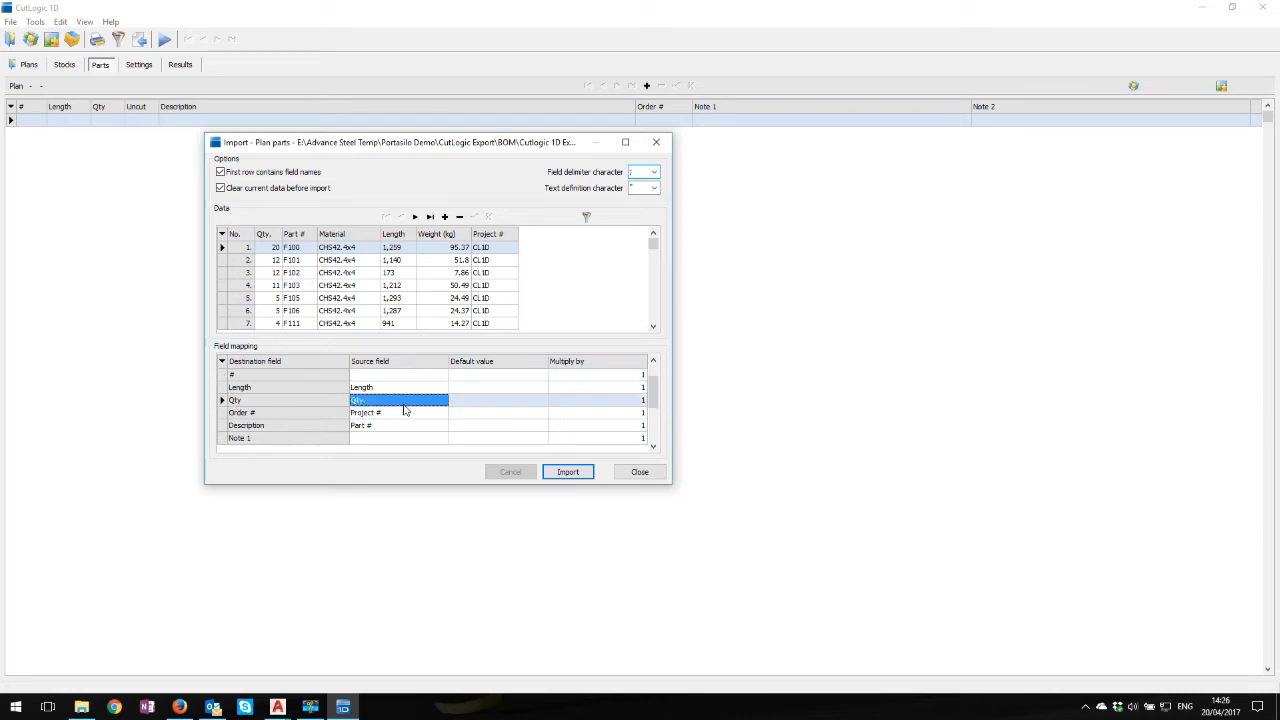
click(442, 400)
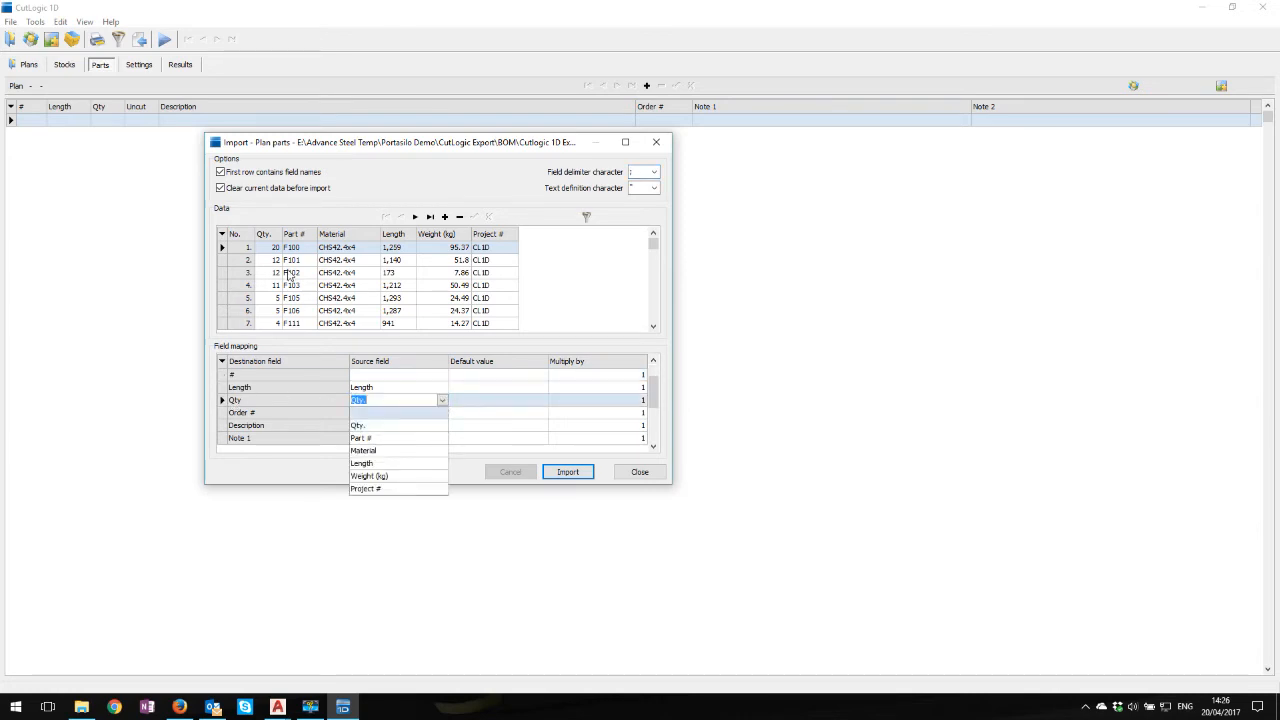
click(372, 430)
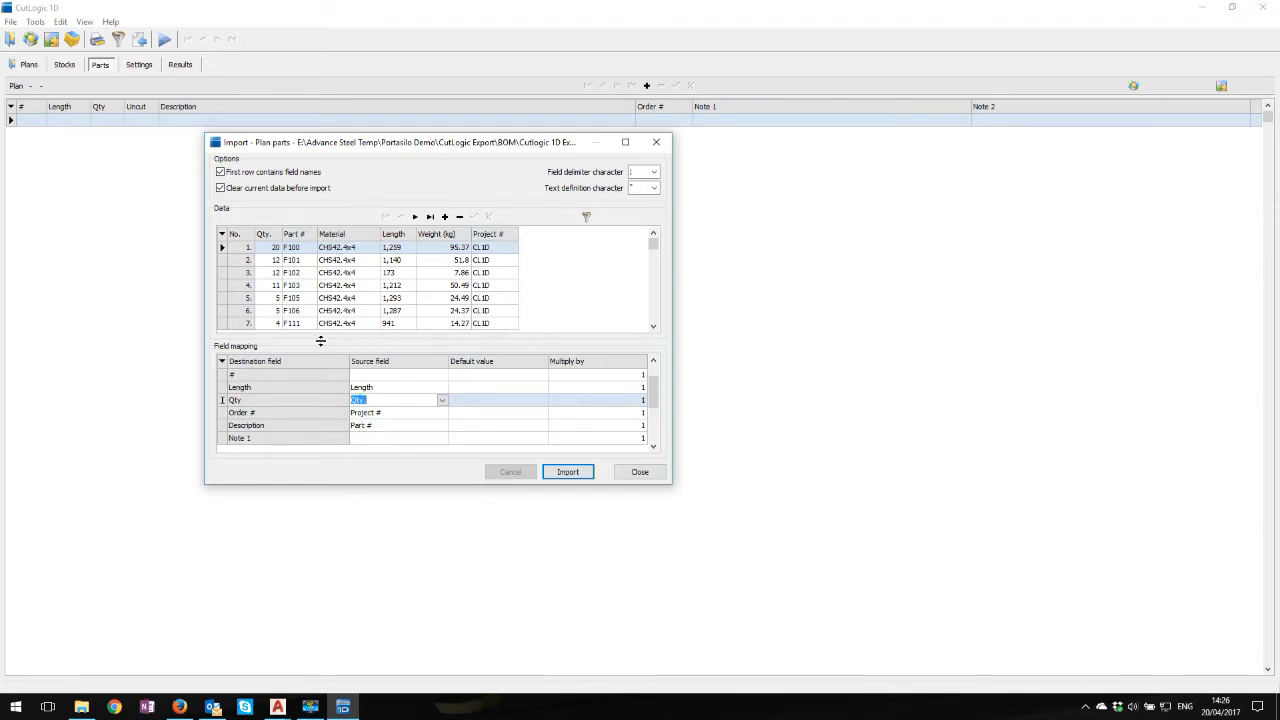
click(434, 440)
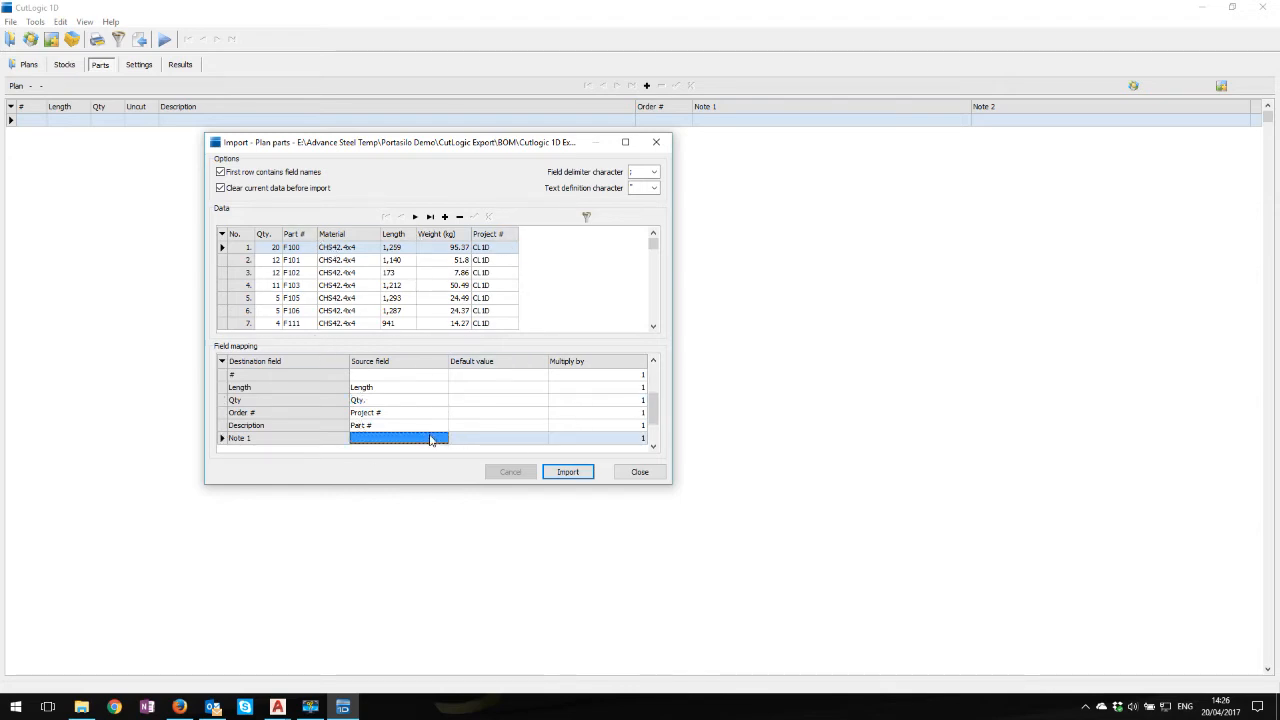
Start the import, decline creating one plan per material, and check the Material and Plan rows of the field mapping
click(568, 476)
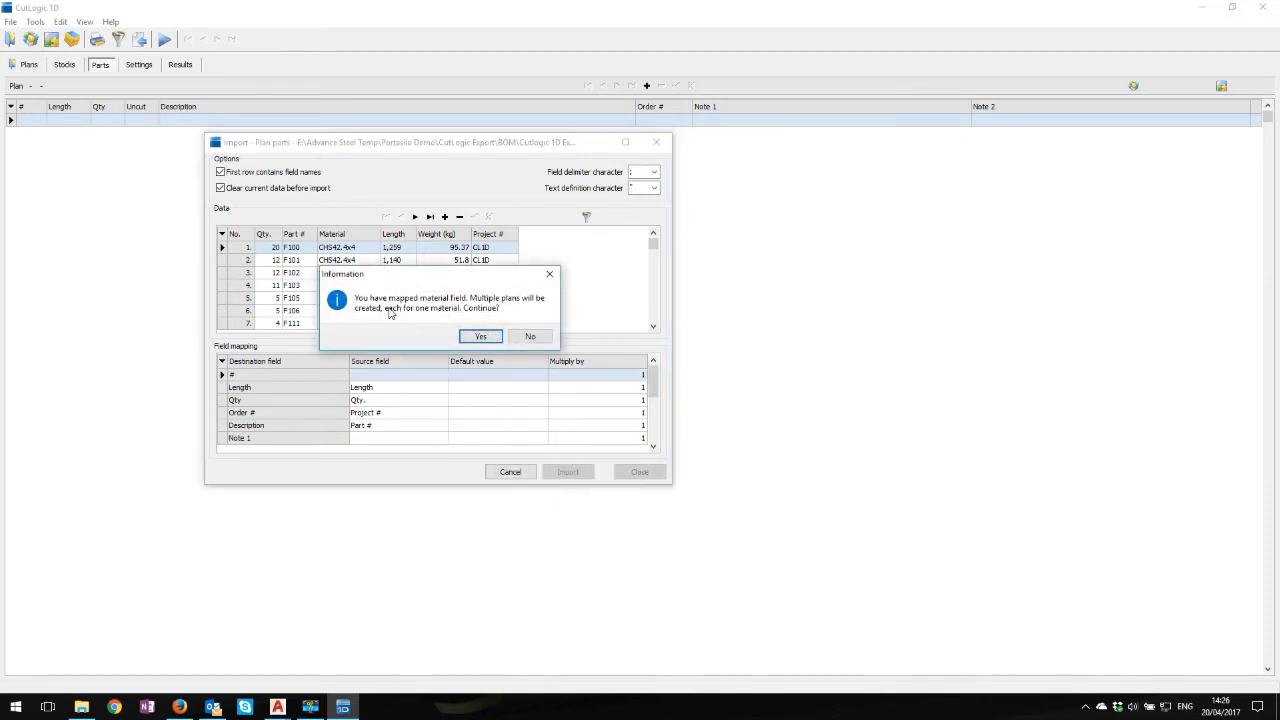
click(528, 337)
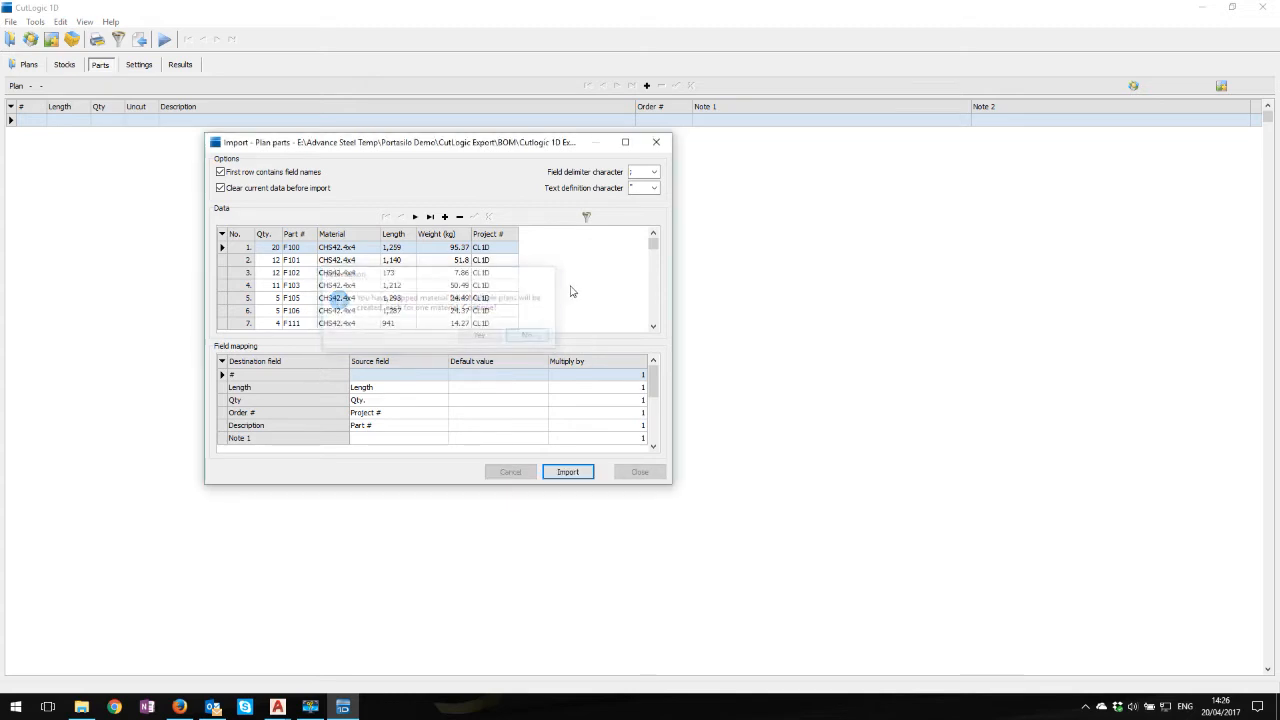
drag(653, 380, 658, 447)
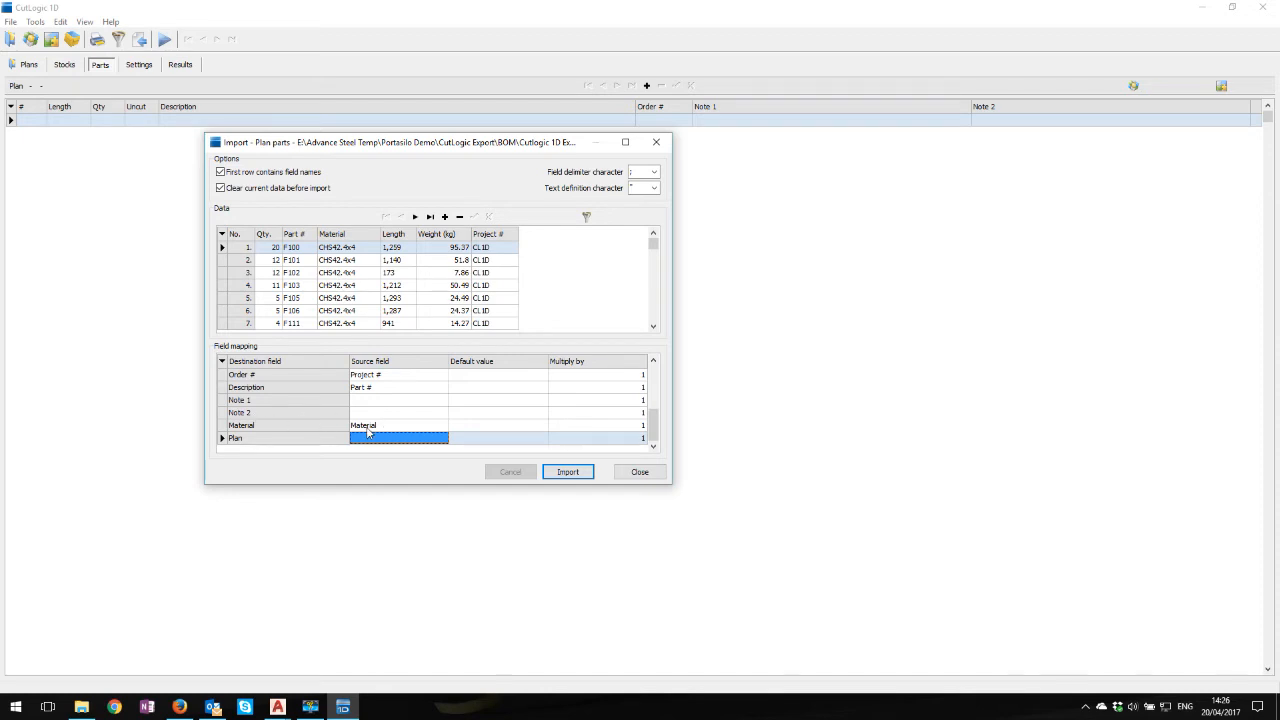
Import the parts into separate plans for each material, giving the new plans the description CL1D Import
click(564, 473)
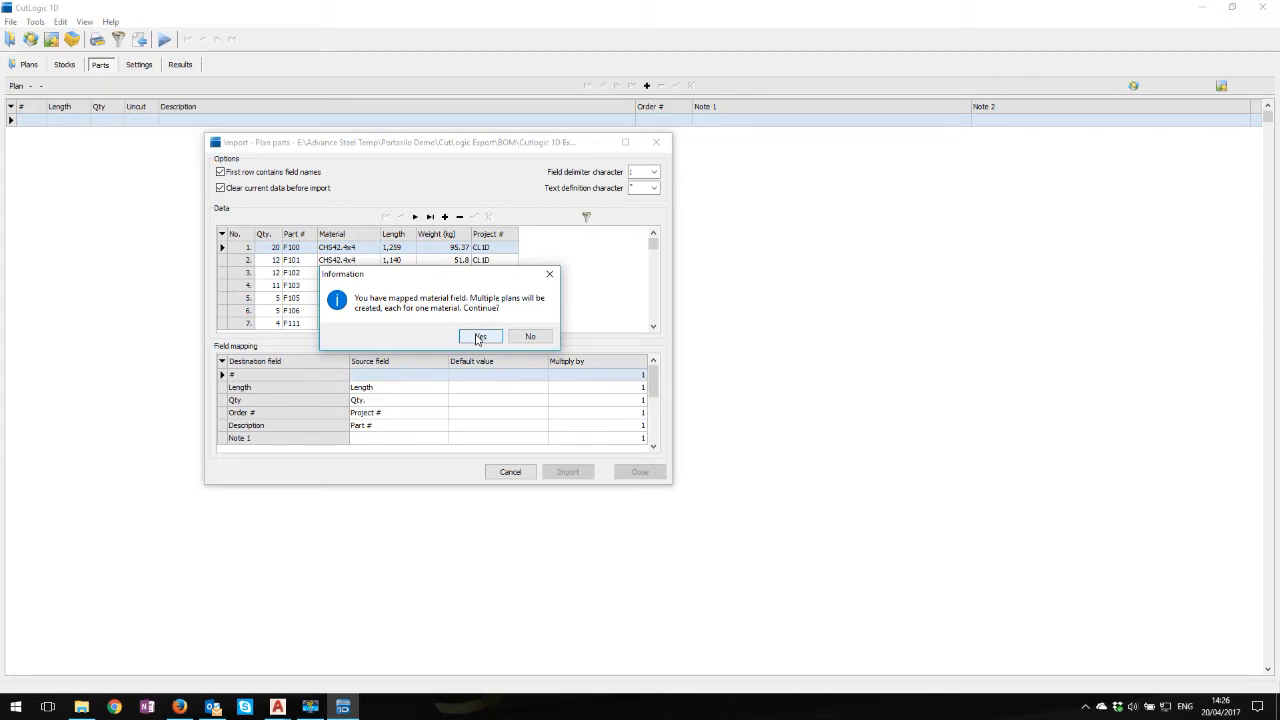
click(480, 337)
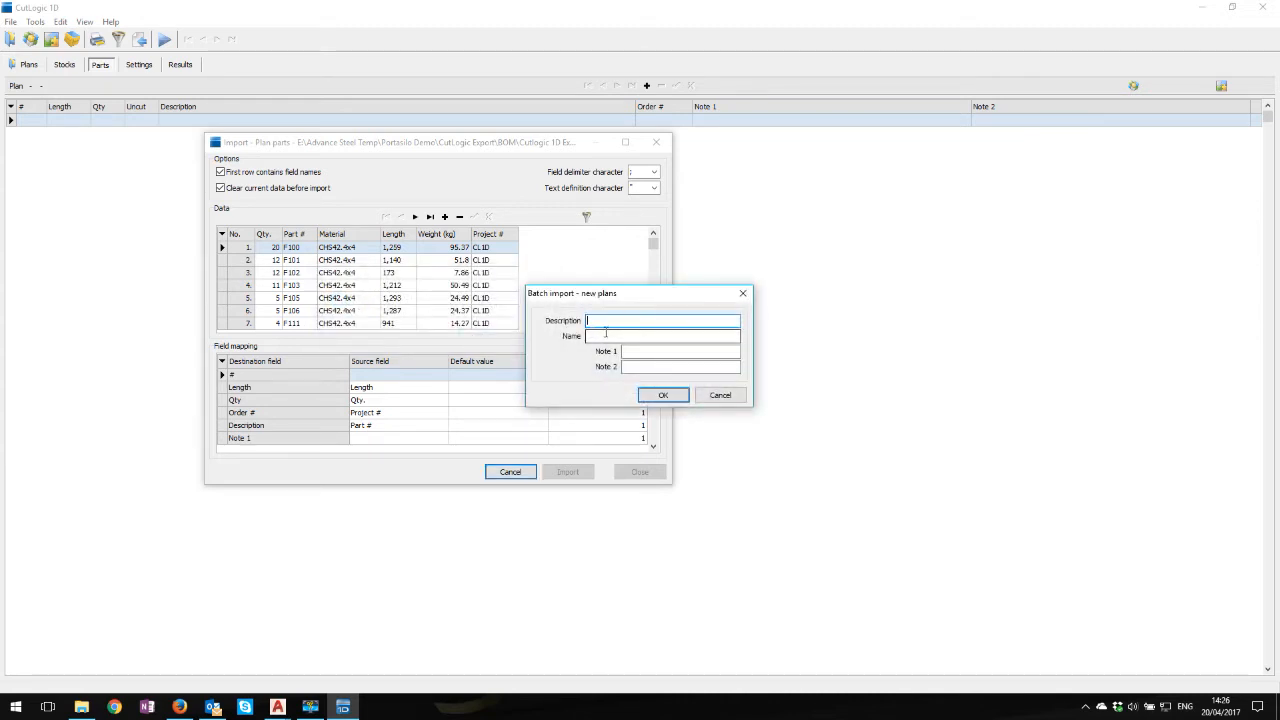
drag(646, 303, 678, 327)
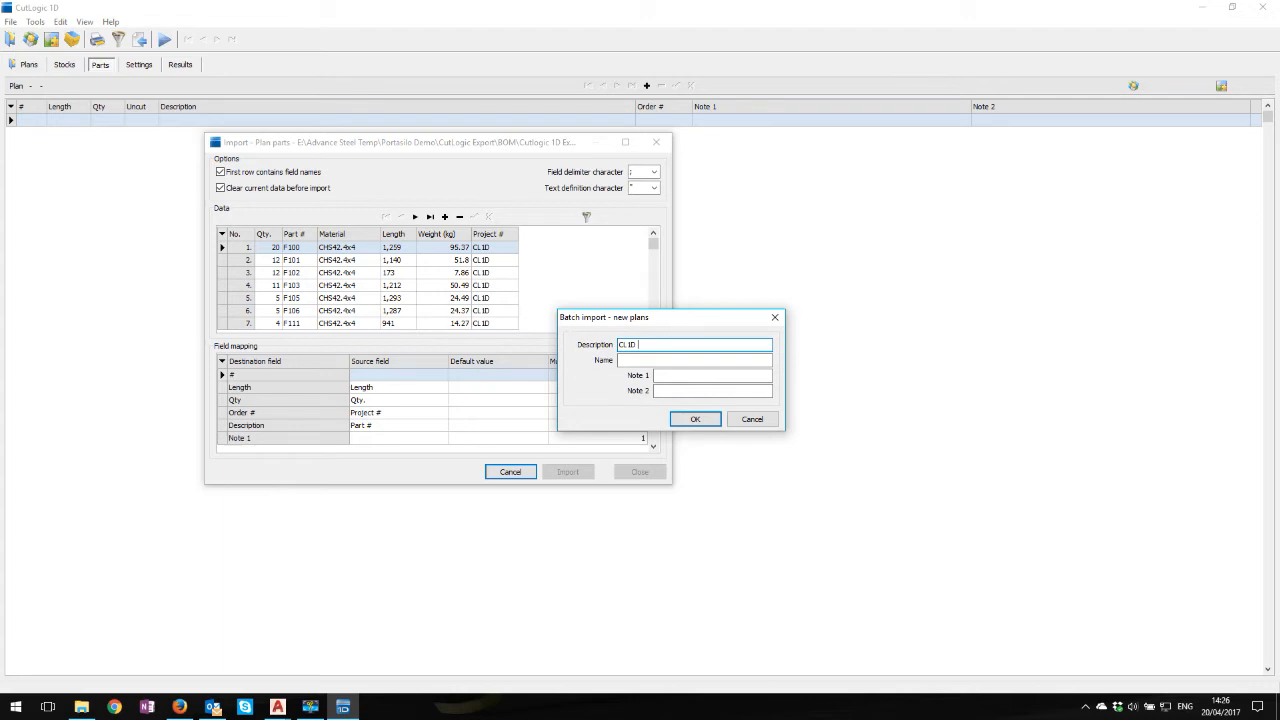
click(697, 375)
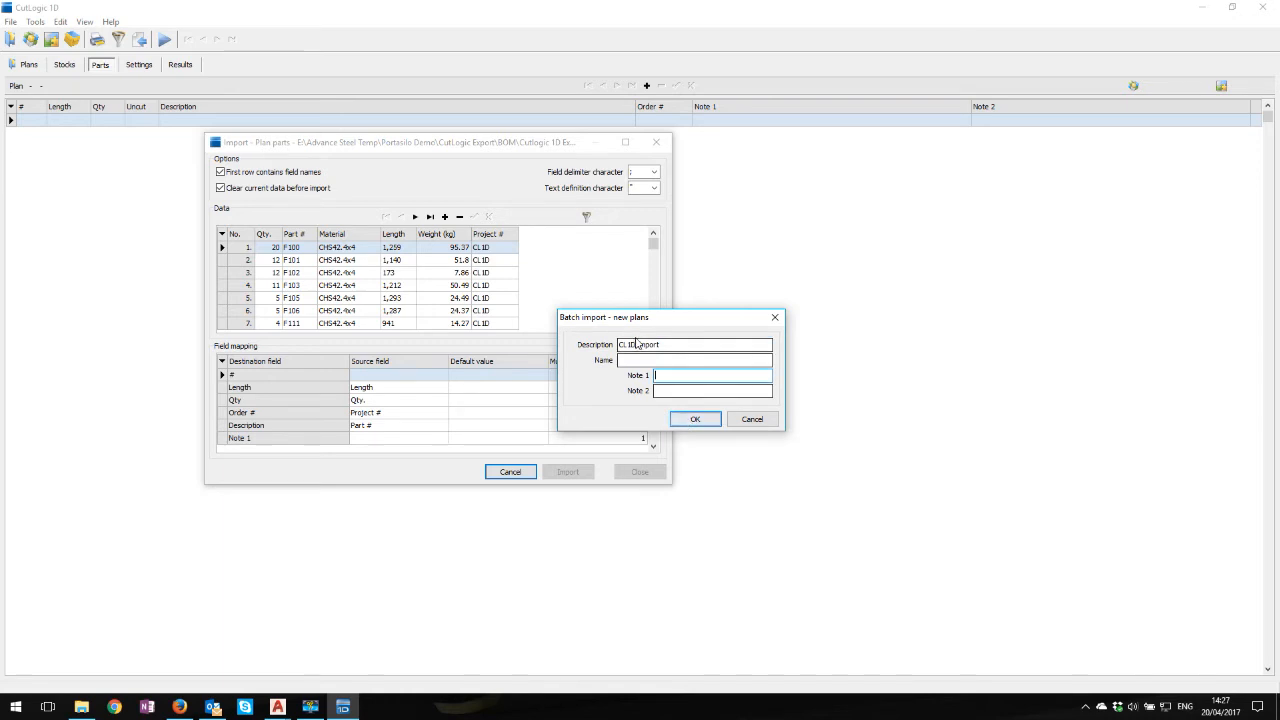
click(694, 419)
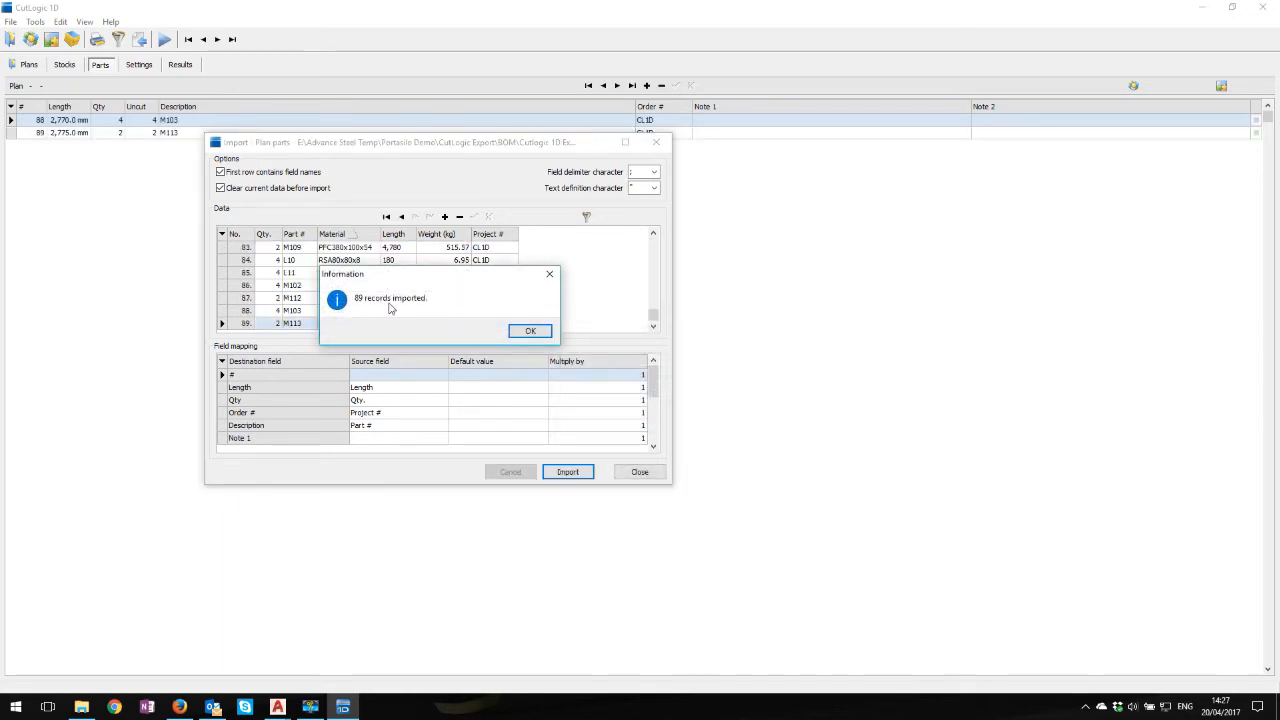
click(530, 331)
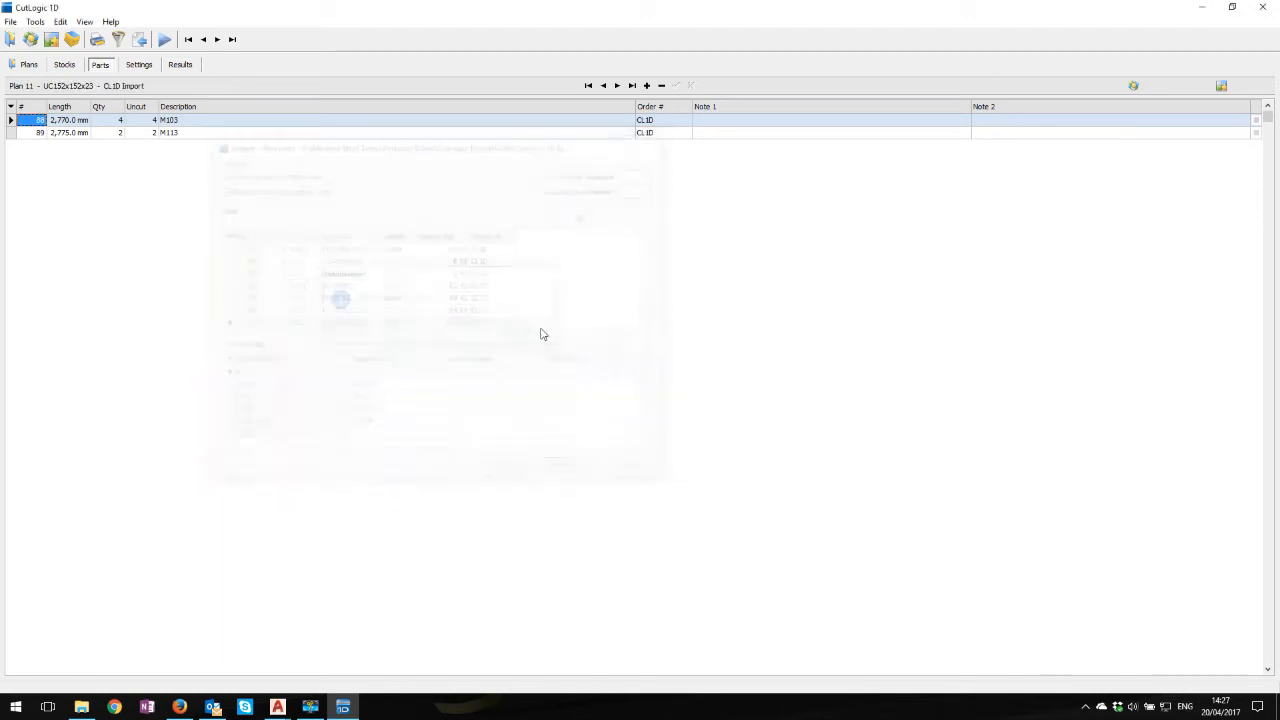
Look through the imported plans and their materials, from CHS42.4x4 to PFC150x75x18
click(29, 65)
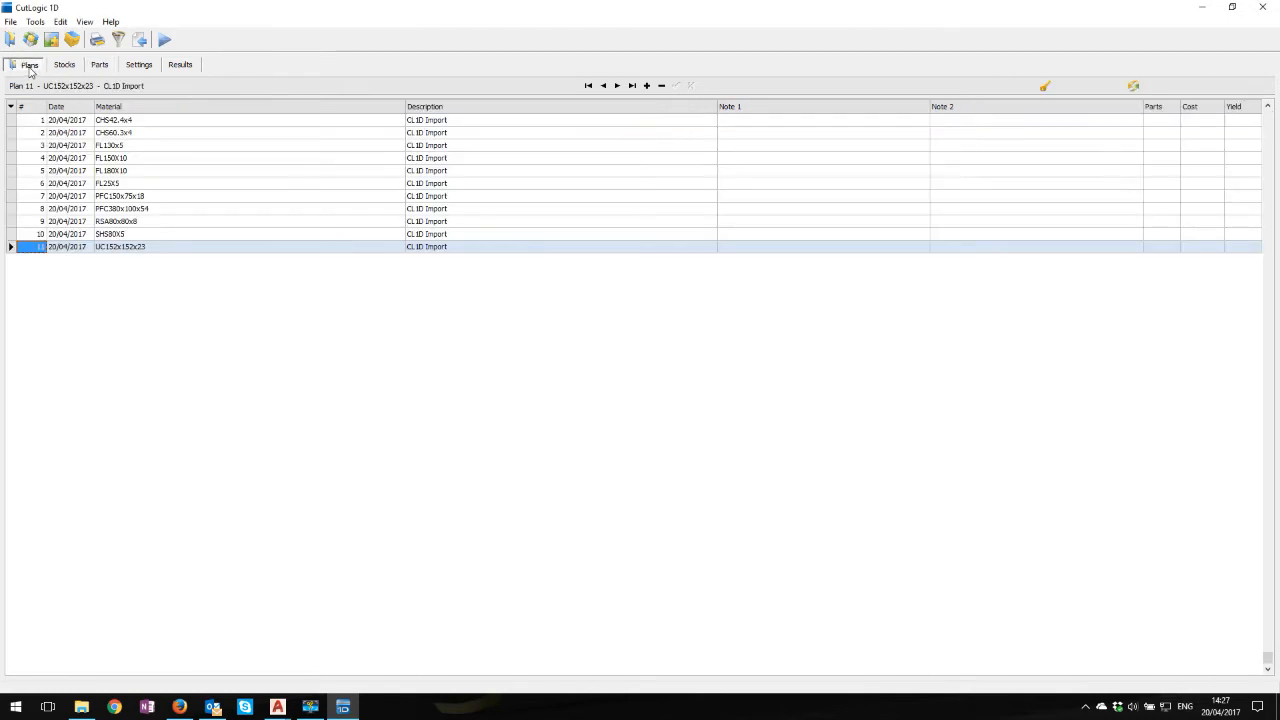
click(146, 121)
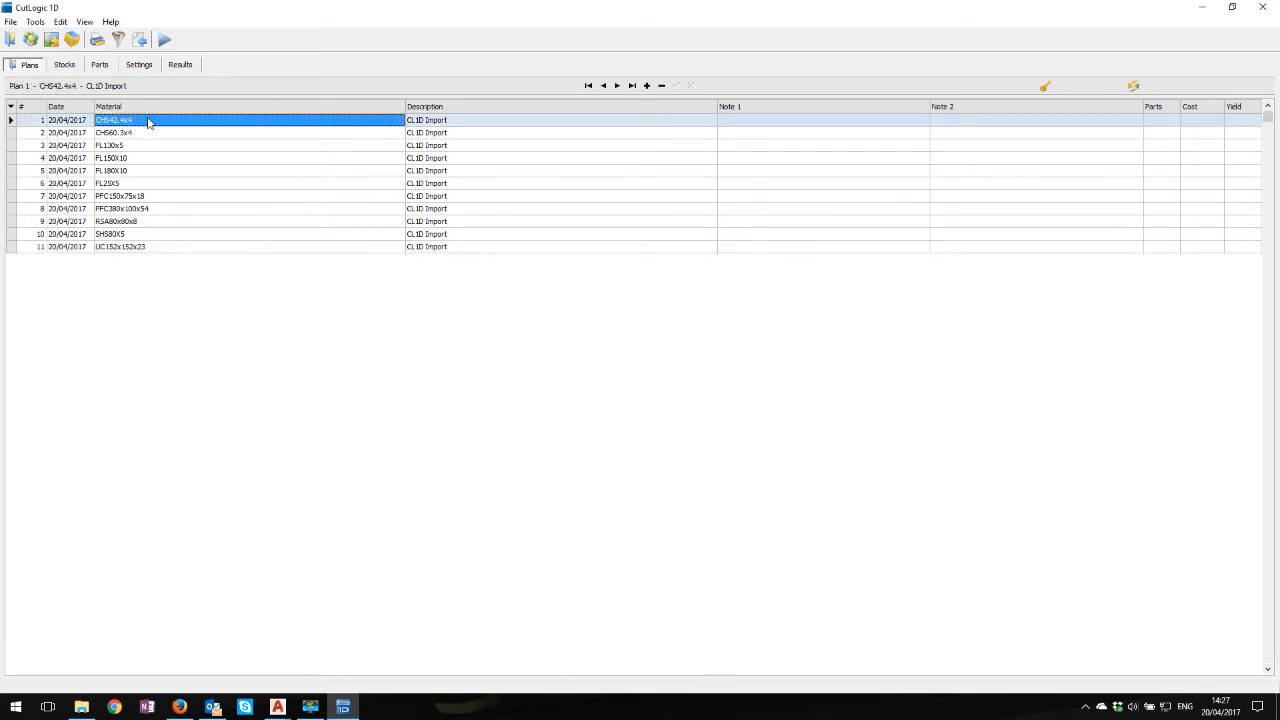
click(127, 134)
click(129, 146)
click(131, 159)
click(134, 171)
click(131, 184)
click(147, 198)
Review the parts lists of the CHS42.4x4 and UC152x152x23 plans
click(131, 121)
click(100, 64)
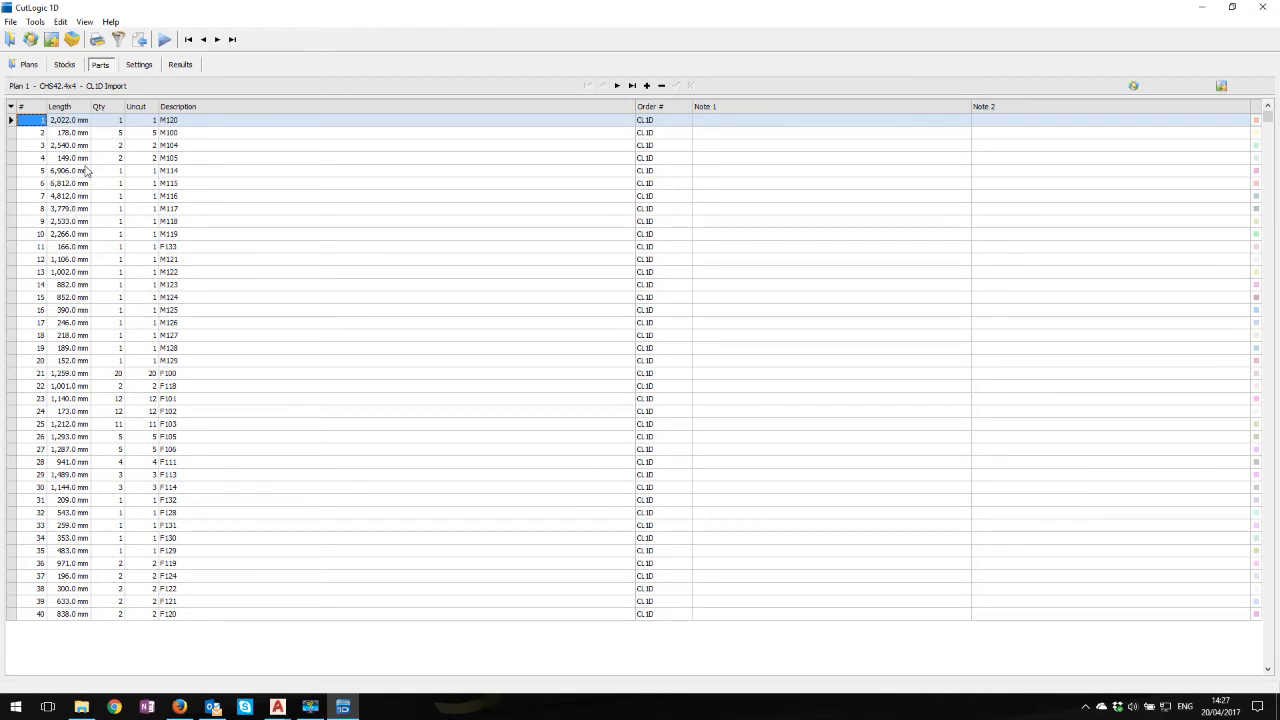
click(28, 66)
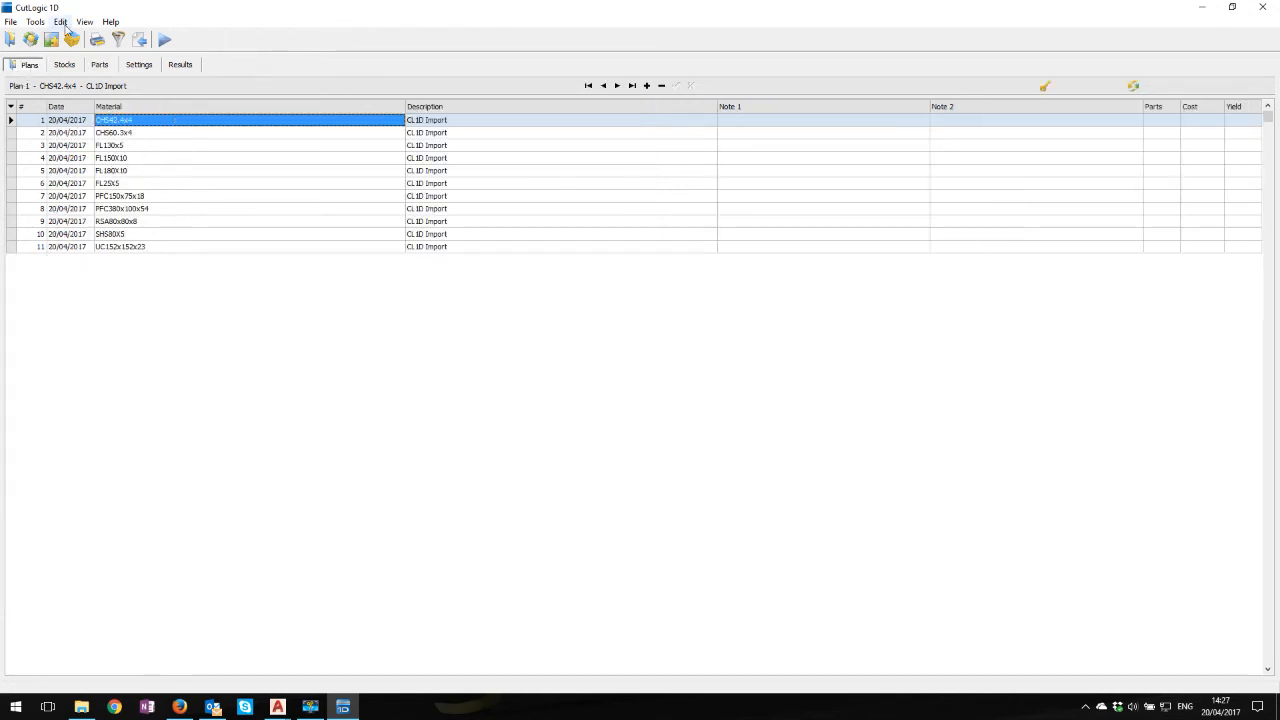
click(138, 247)
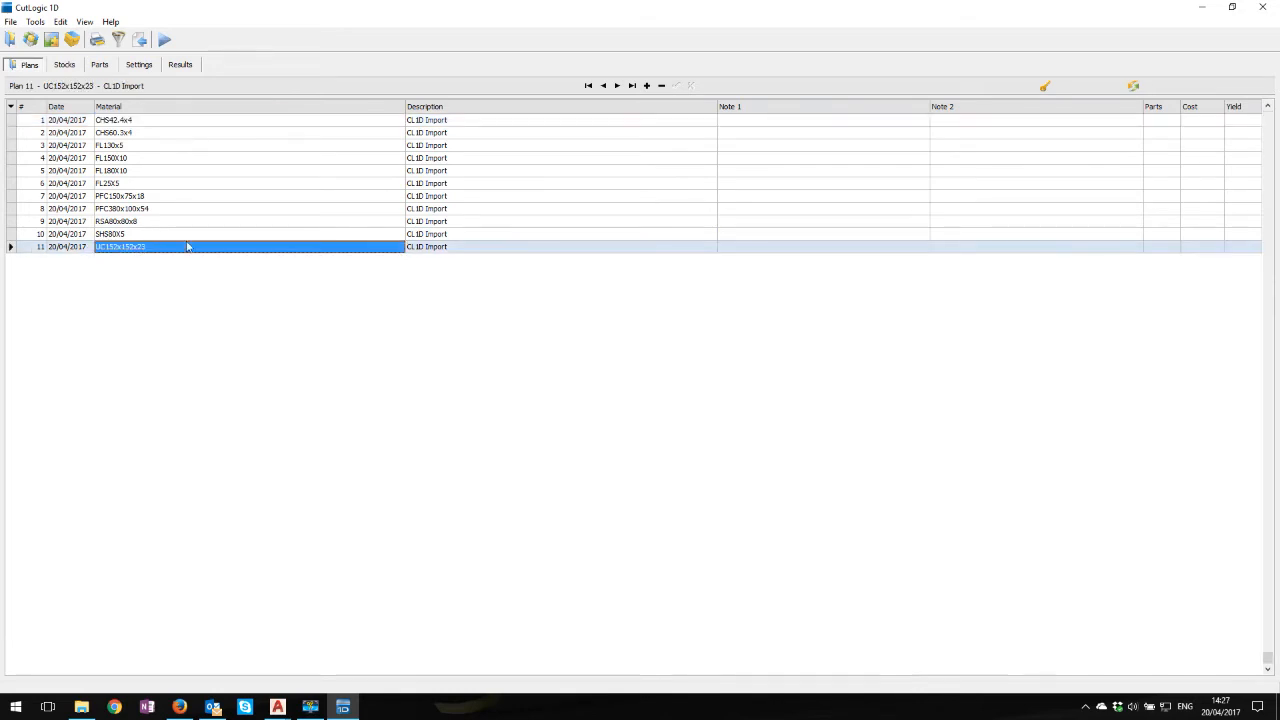
click(100, 66)
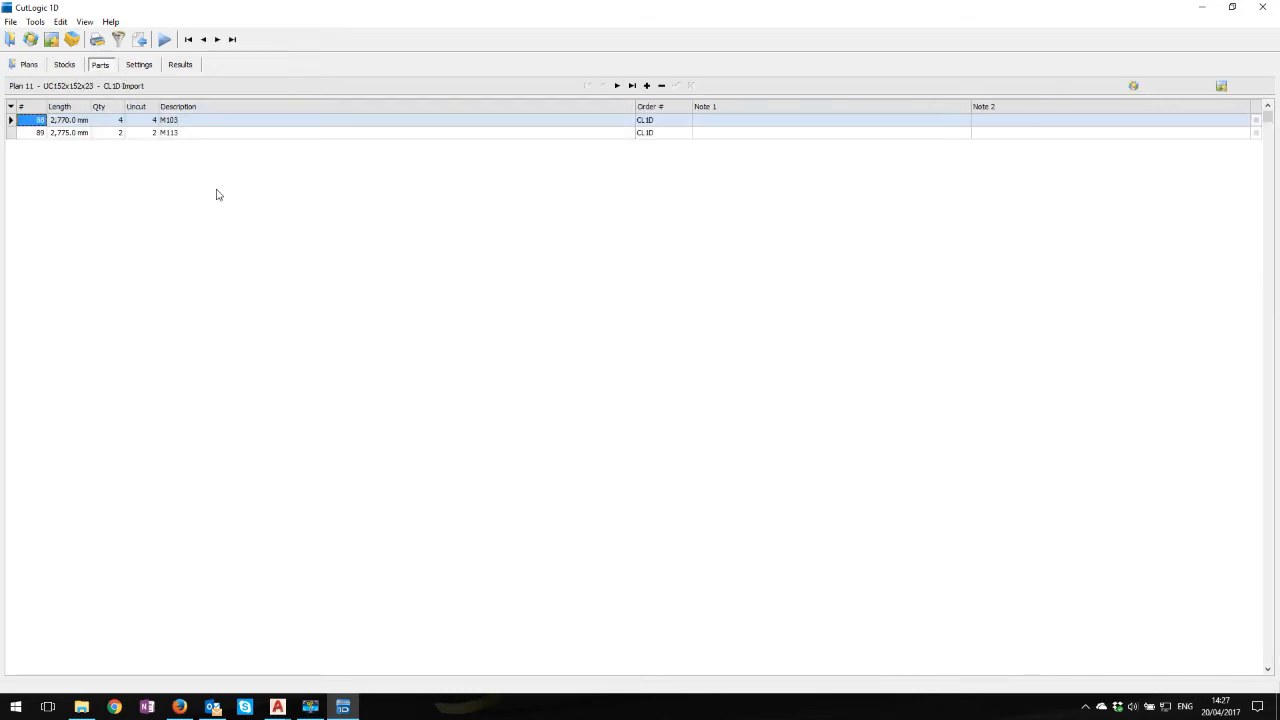
Review the parts lists of the CHS60.3x4 and FL130x5 plans
click(29, 65)
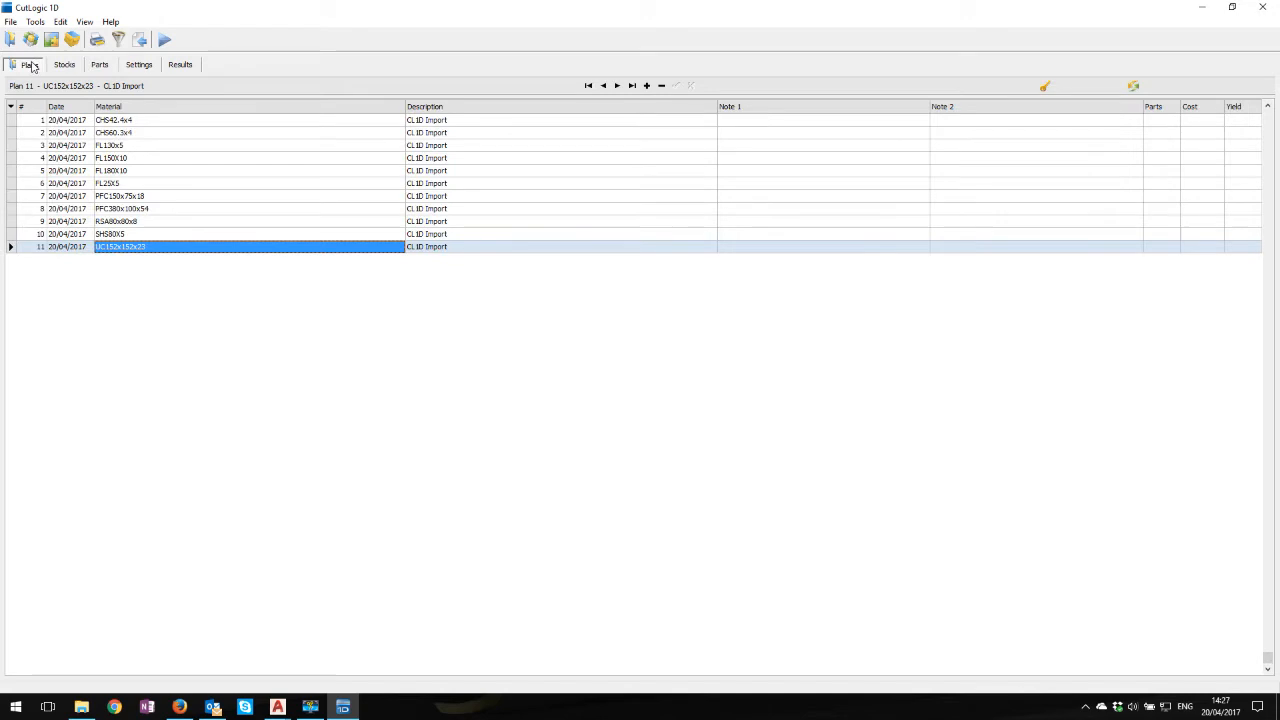
click(114, 134)
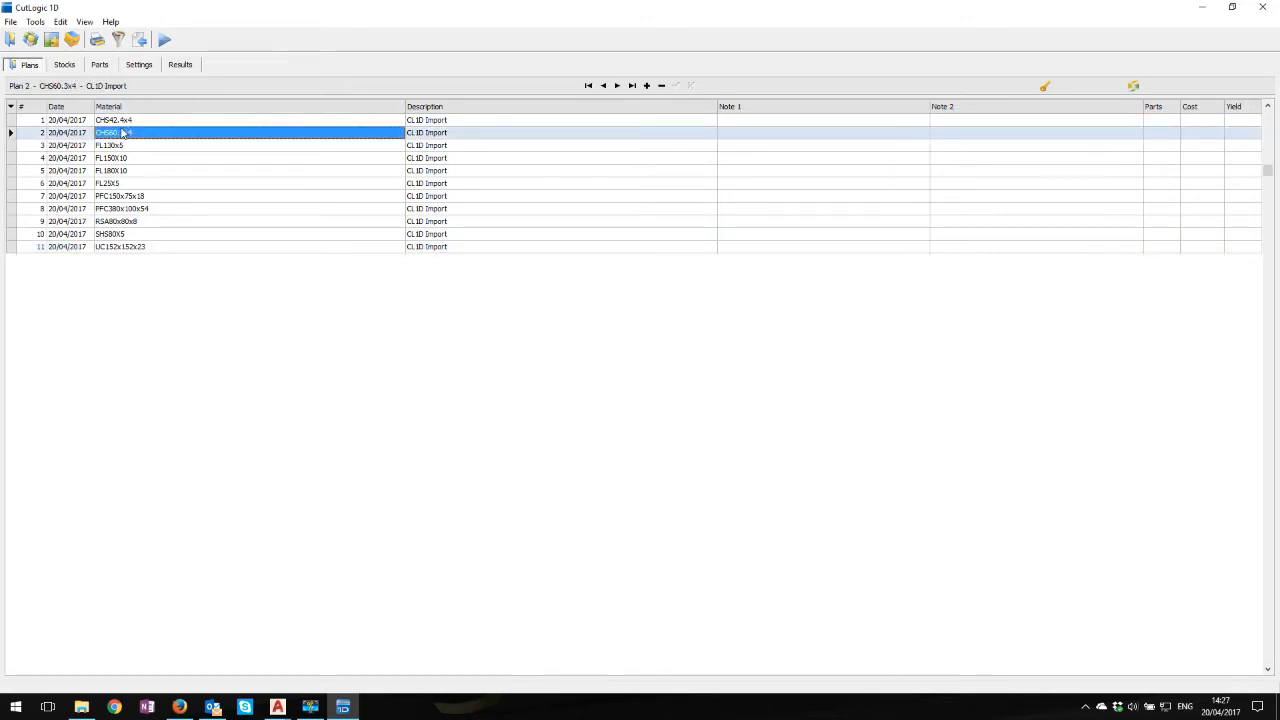
click(106, 66)
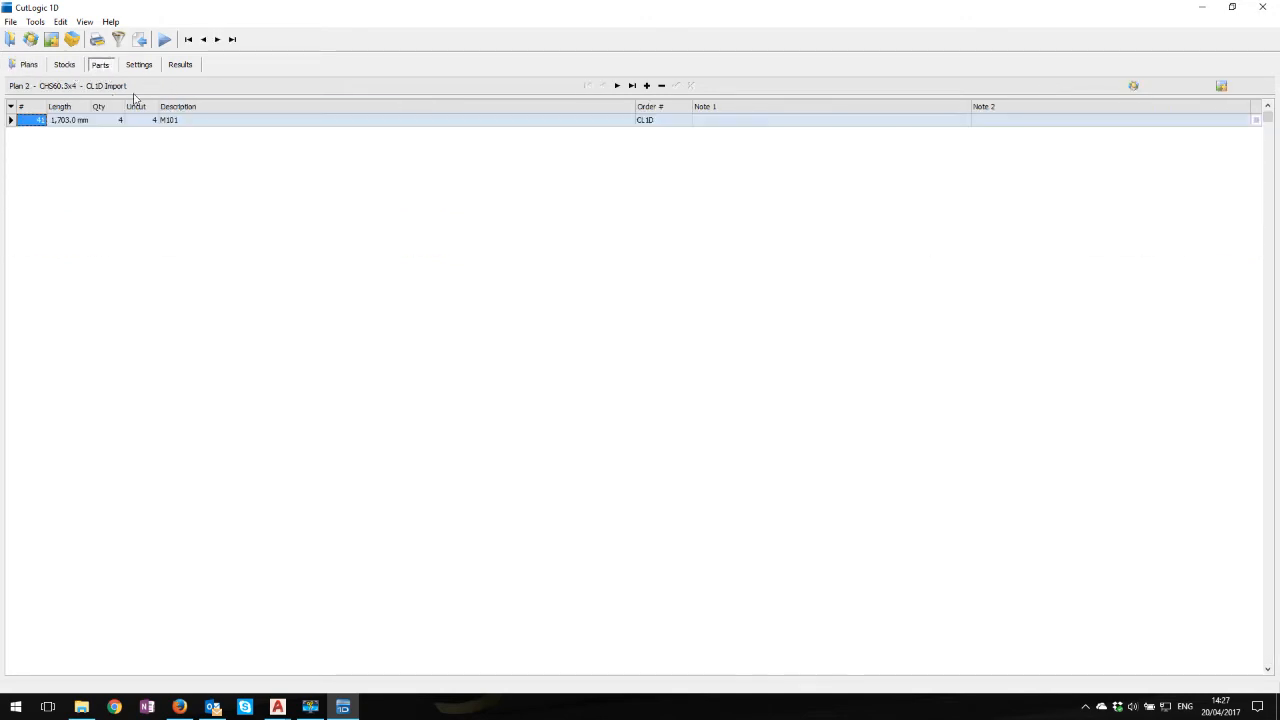
click(30, 66)
click(124, 146)
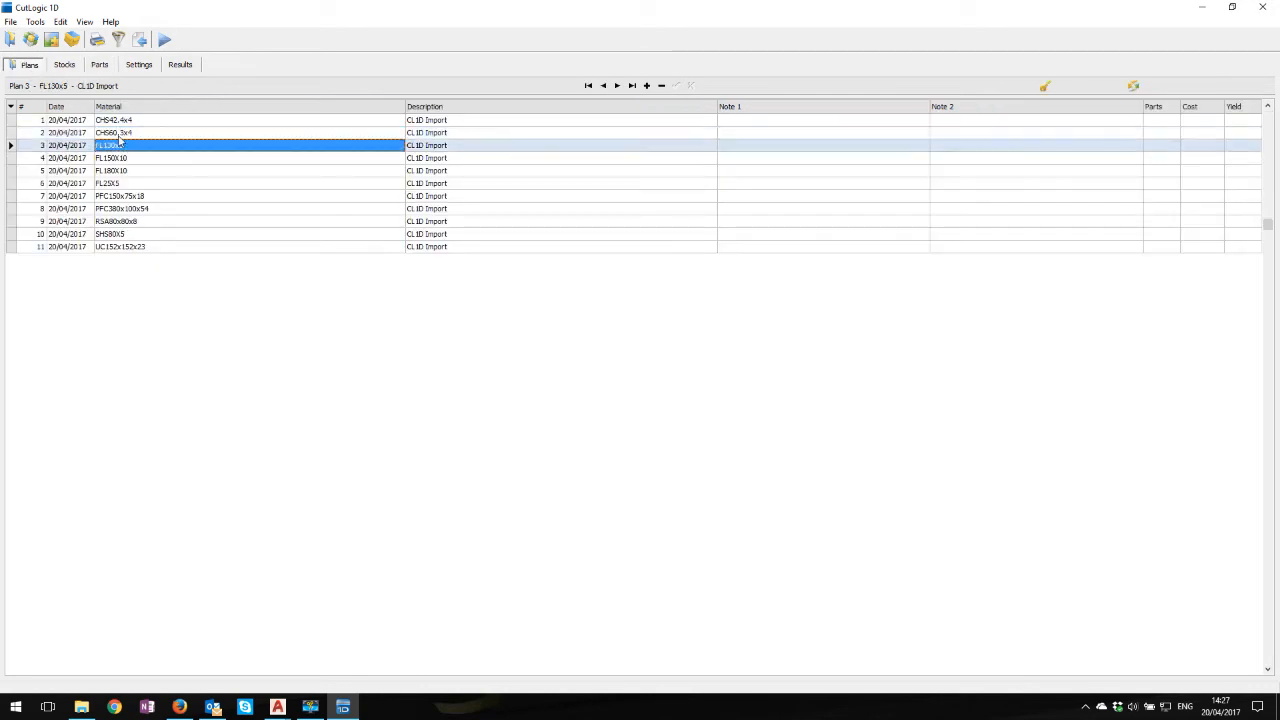
click(102, 66)
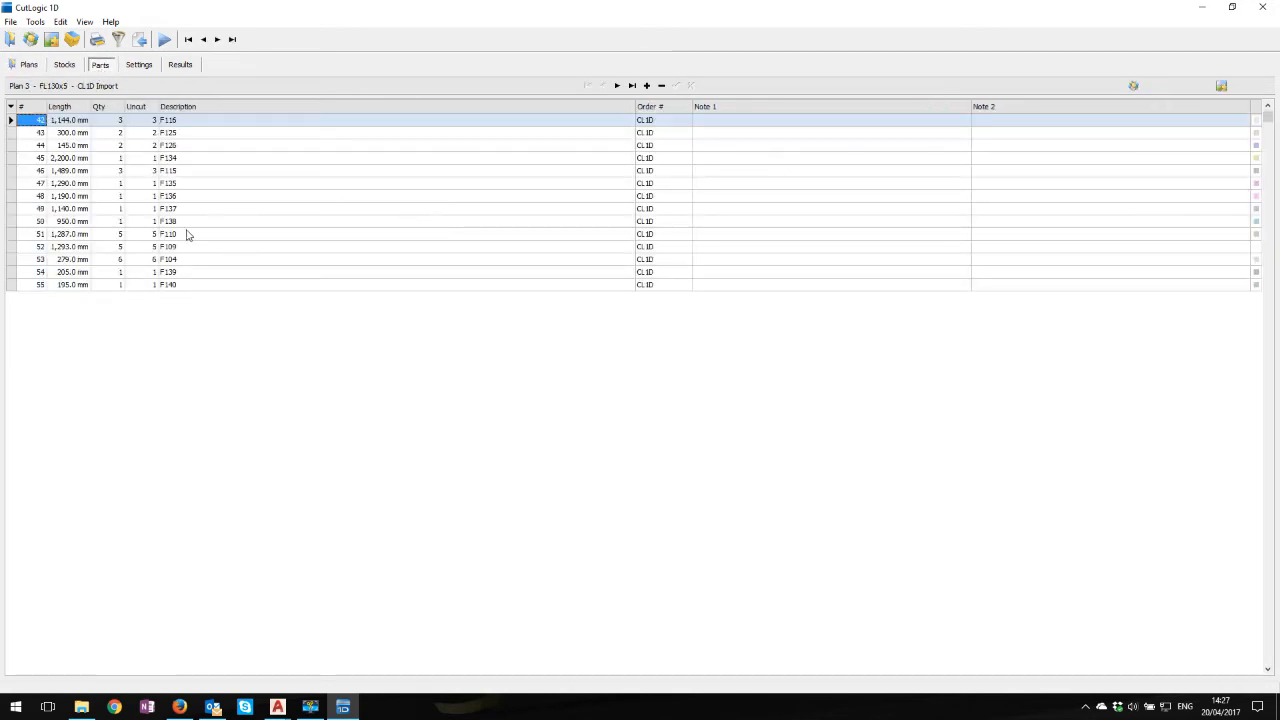
Check the stocks of the CHS42.4x4 plan and view the stock lengths held for that material in the materials library
click(30, 66)
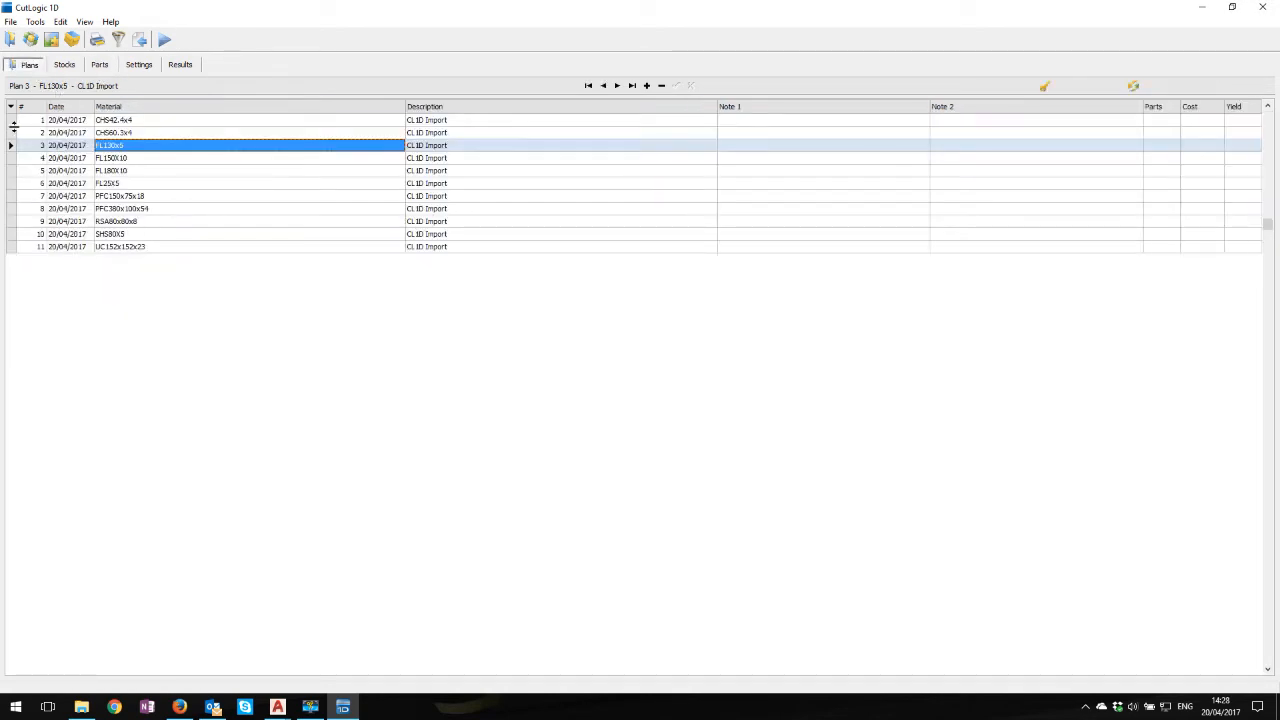
click(142, 122)
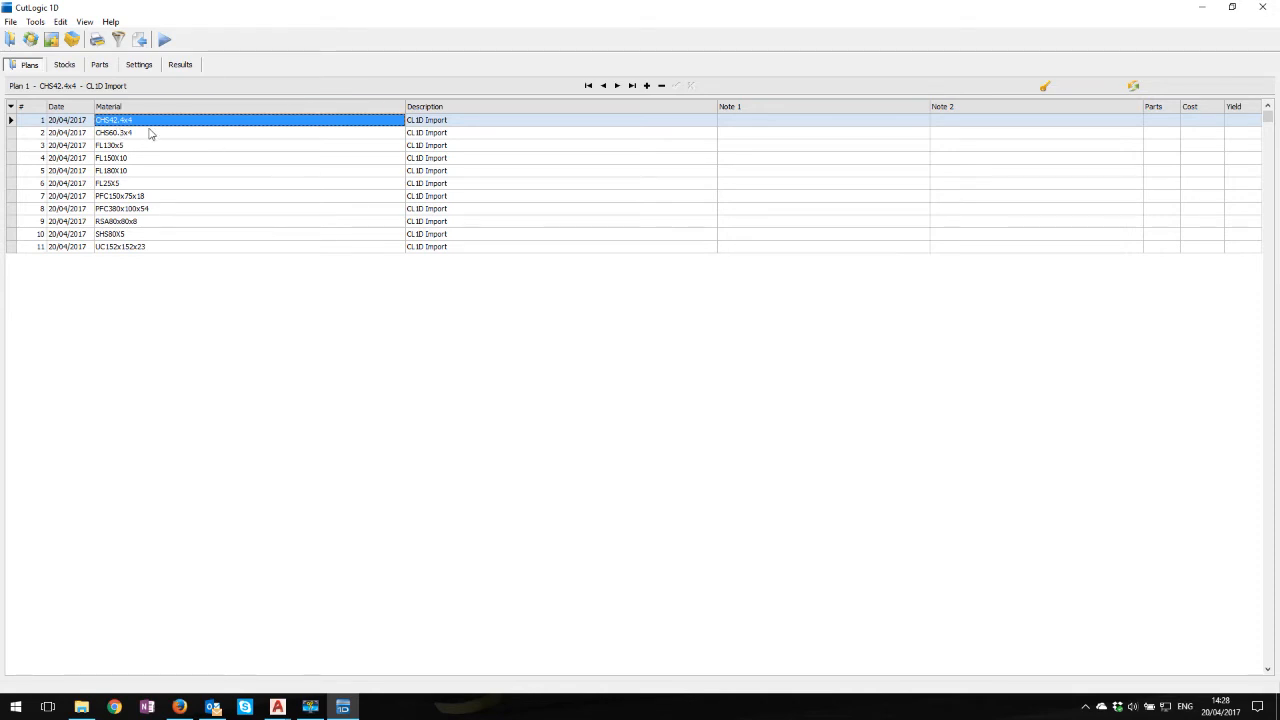
click(63, 66)
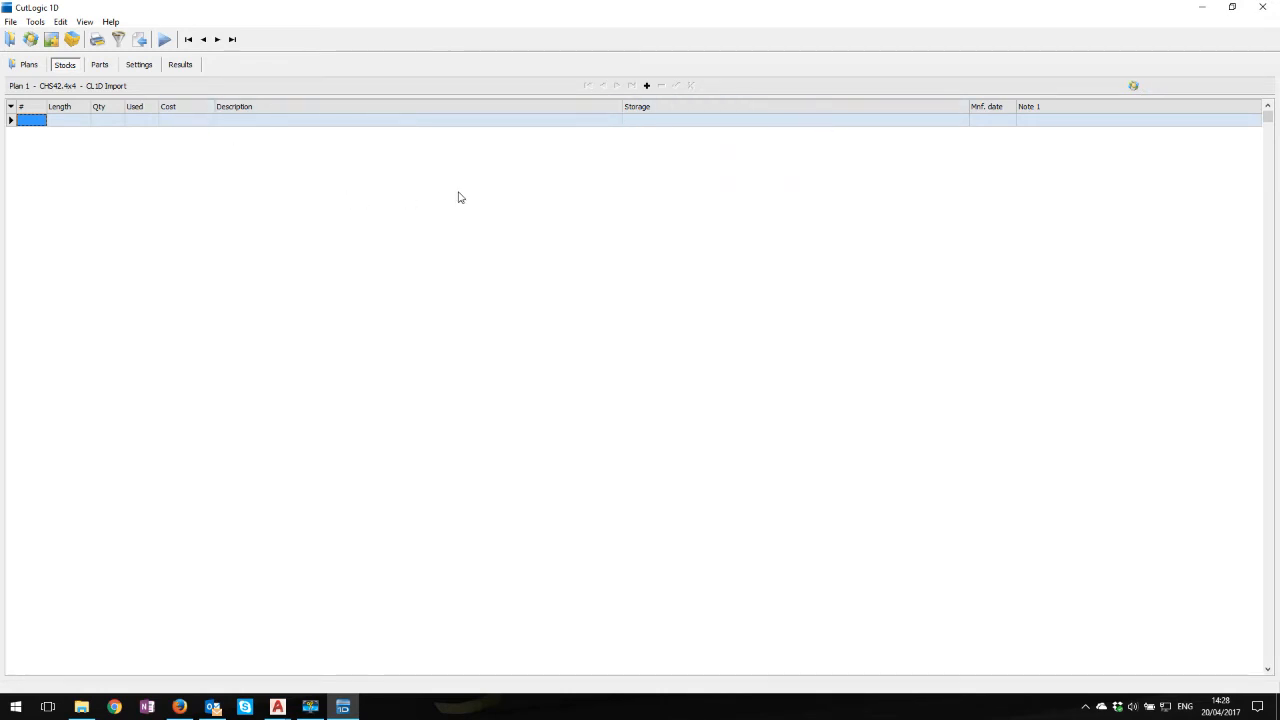
click(1136, 87)
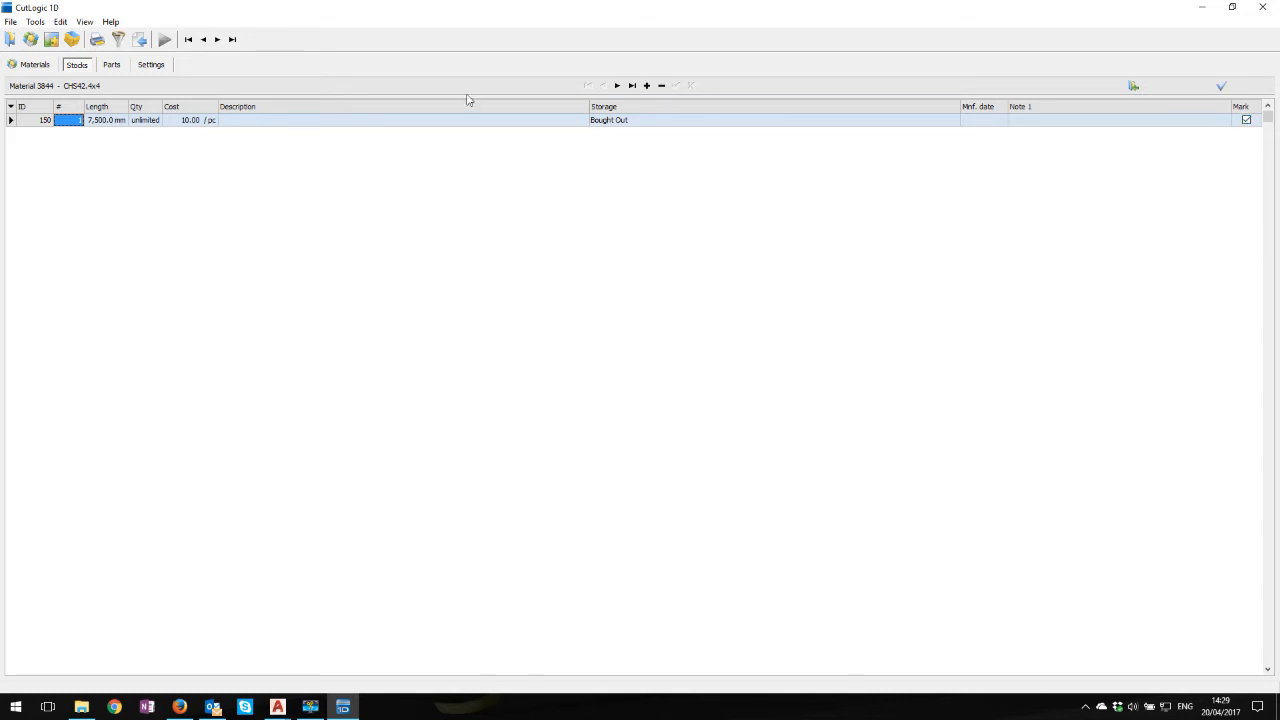
Return to the plans, check the stocks of the UC152x152x23 plan, and view that material's stock lengths in the materials library
click(11, 40)
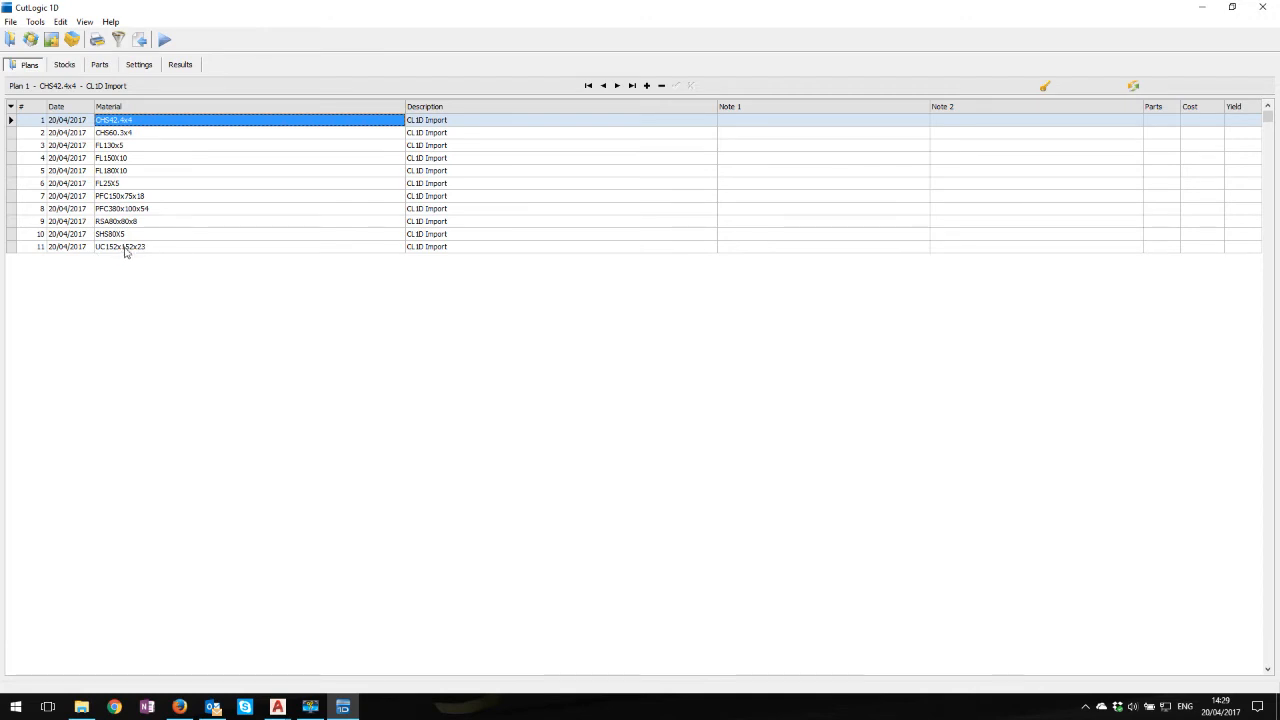
click(127, 247)
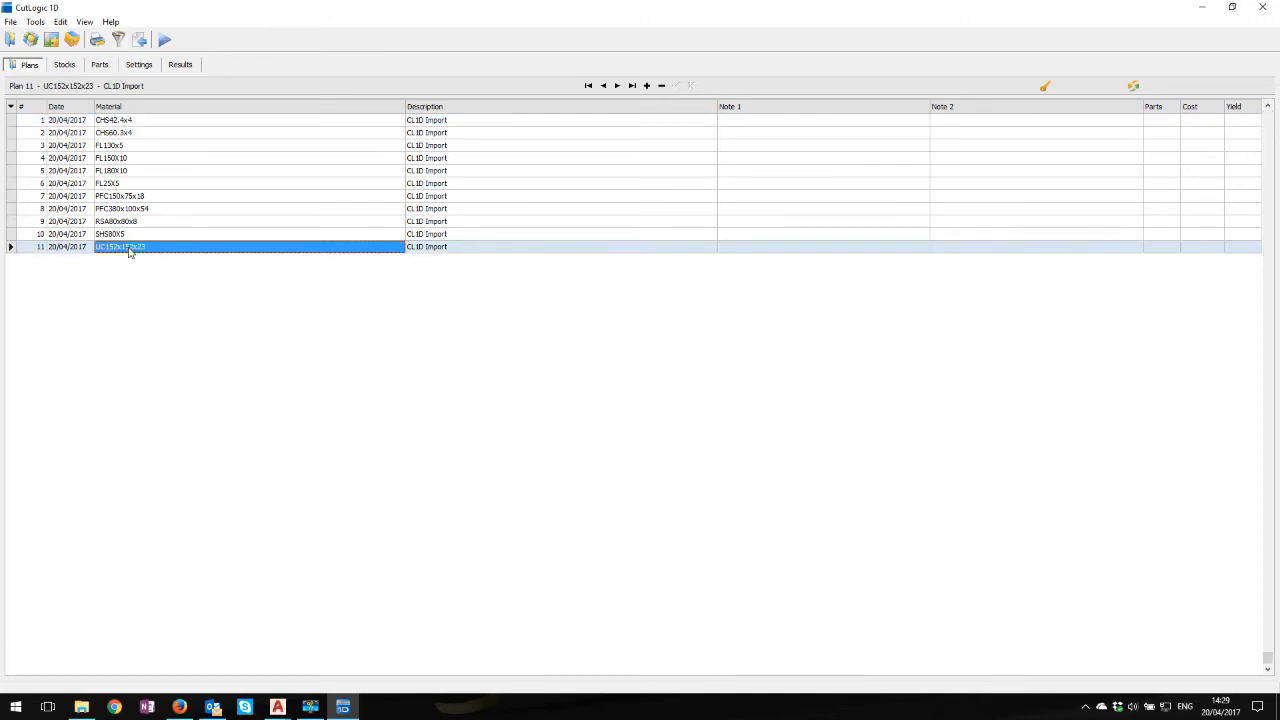
click(65, 65)
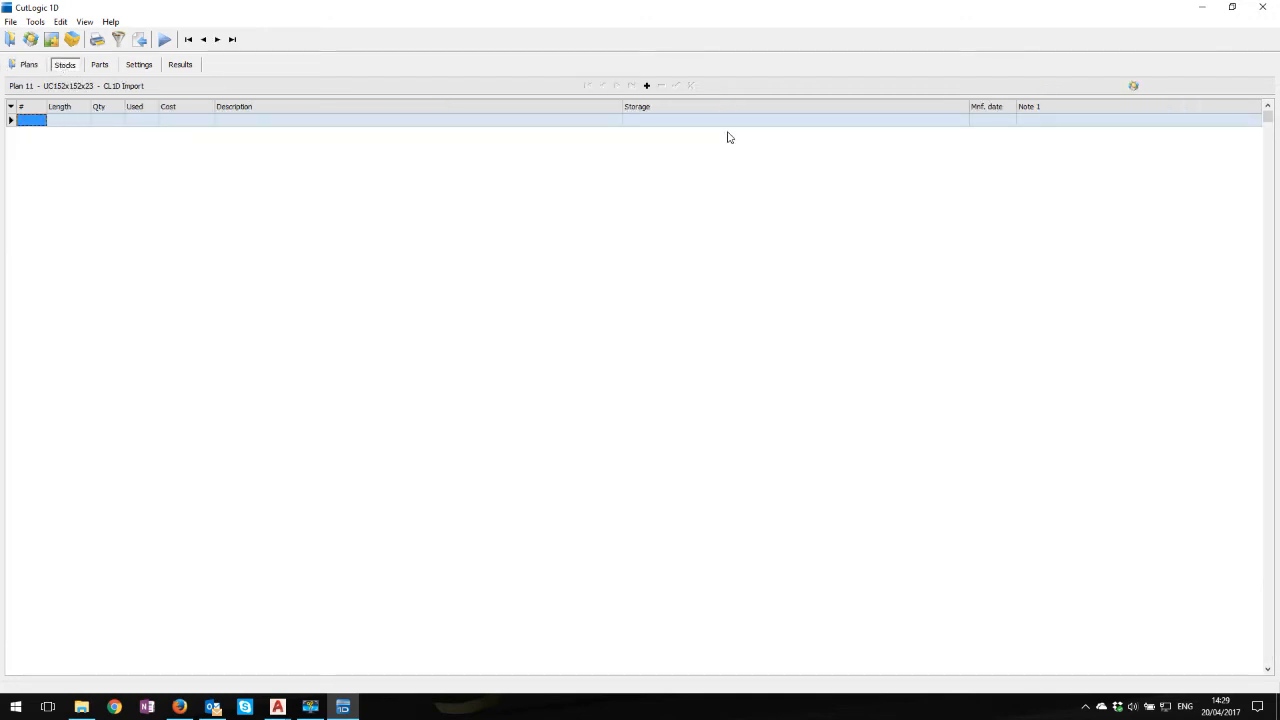
click(1135, 88)
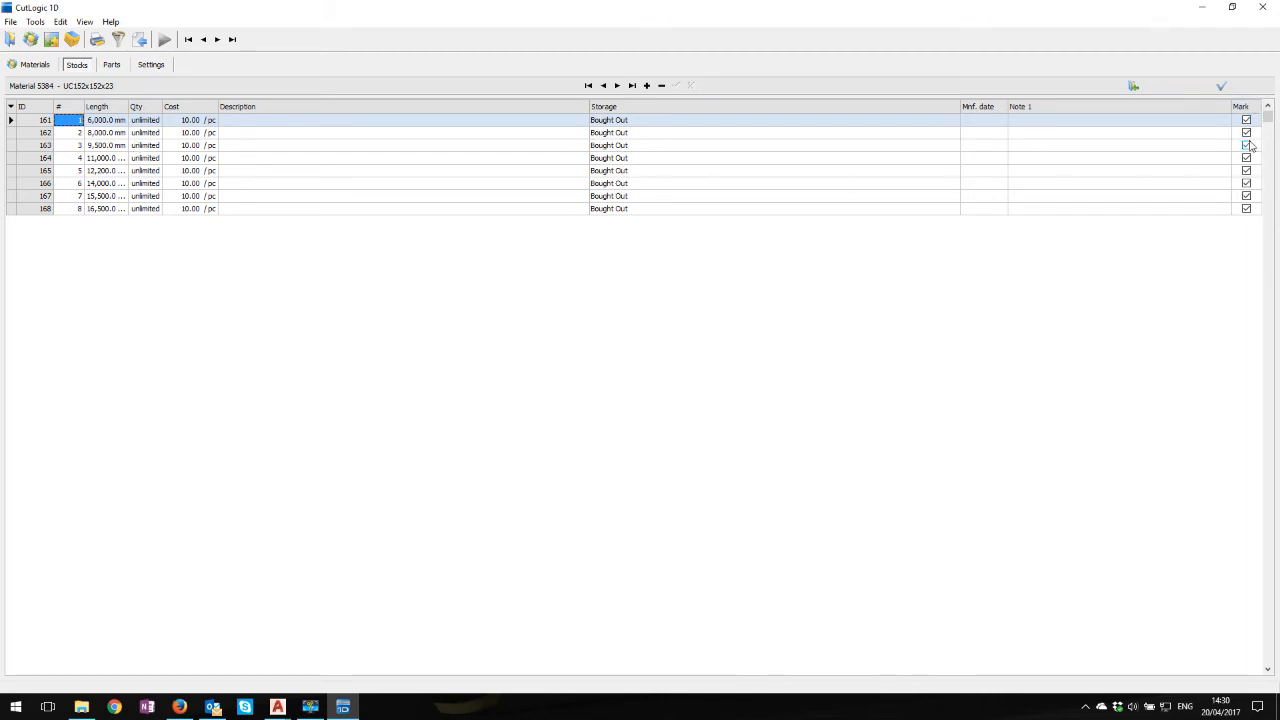
Return to the plans, open the storages list and view the stocks held in the Bought Out storage
click(12, 40)
click(27, 65)
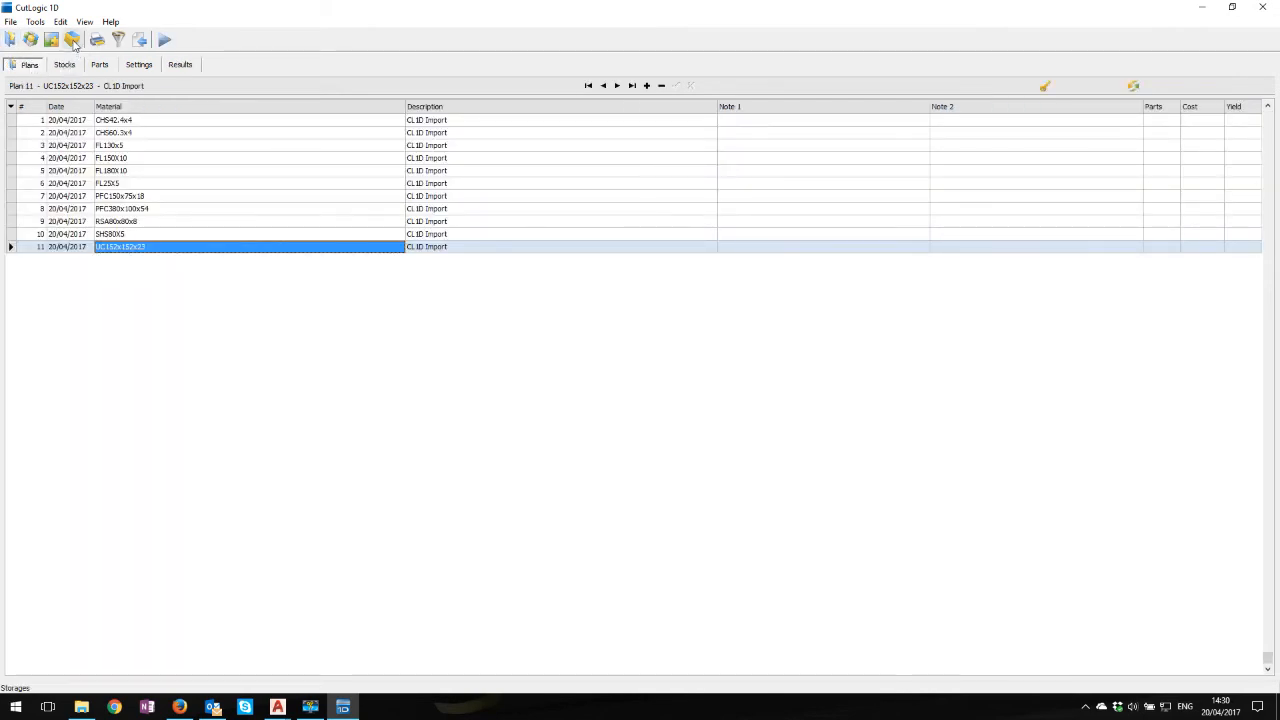
click(72, 40)
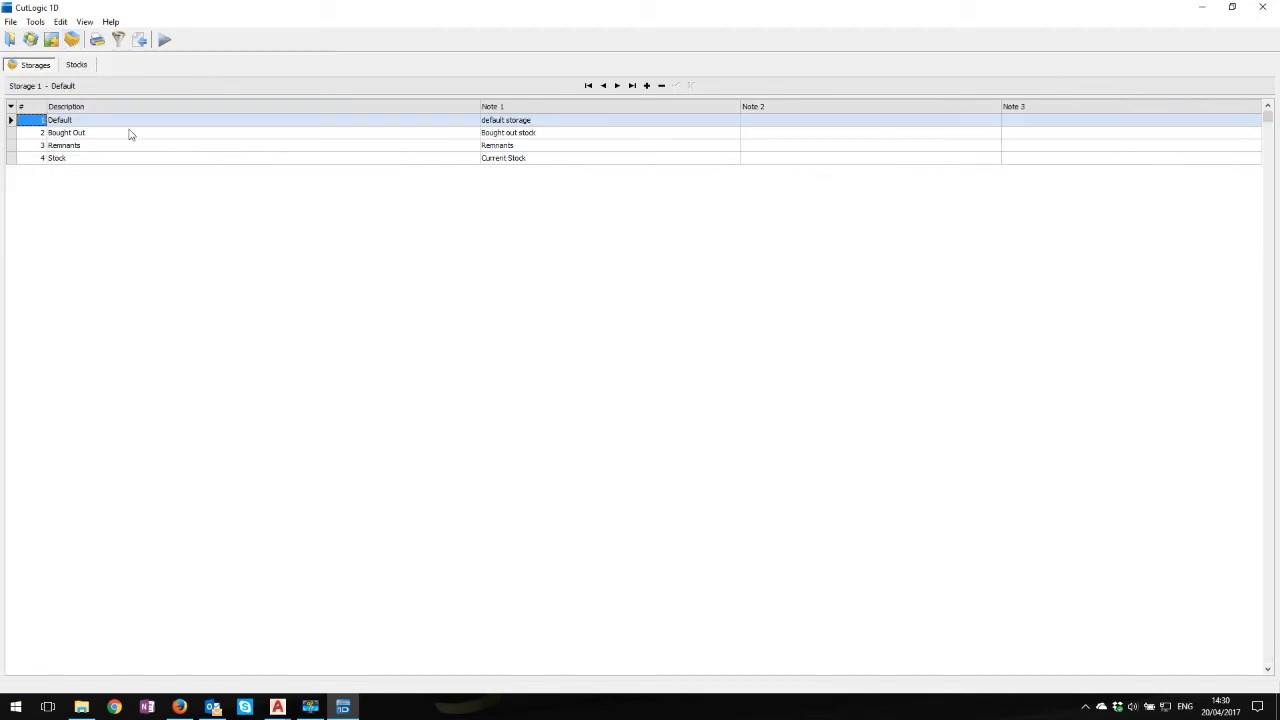
click(97, 136)
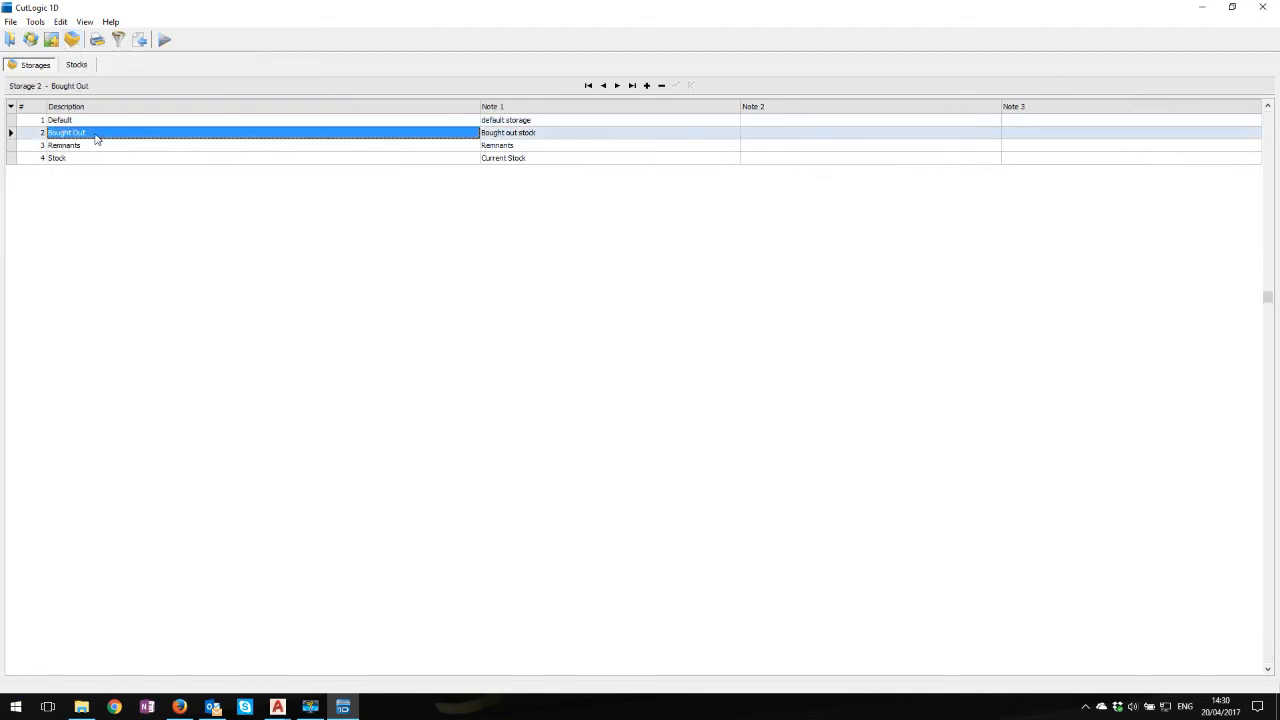
click(76, 70)
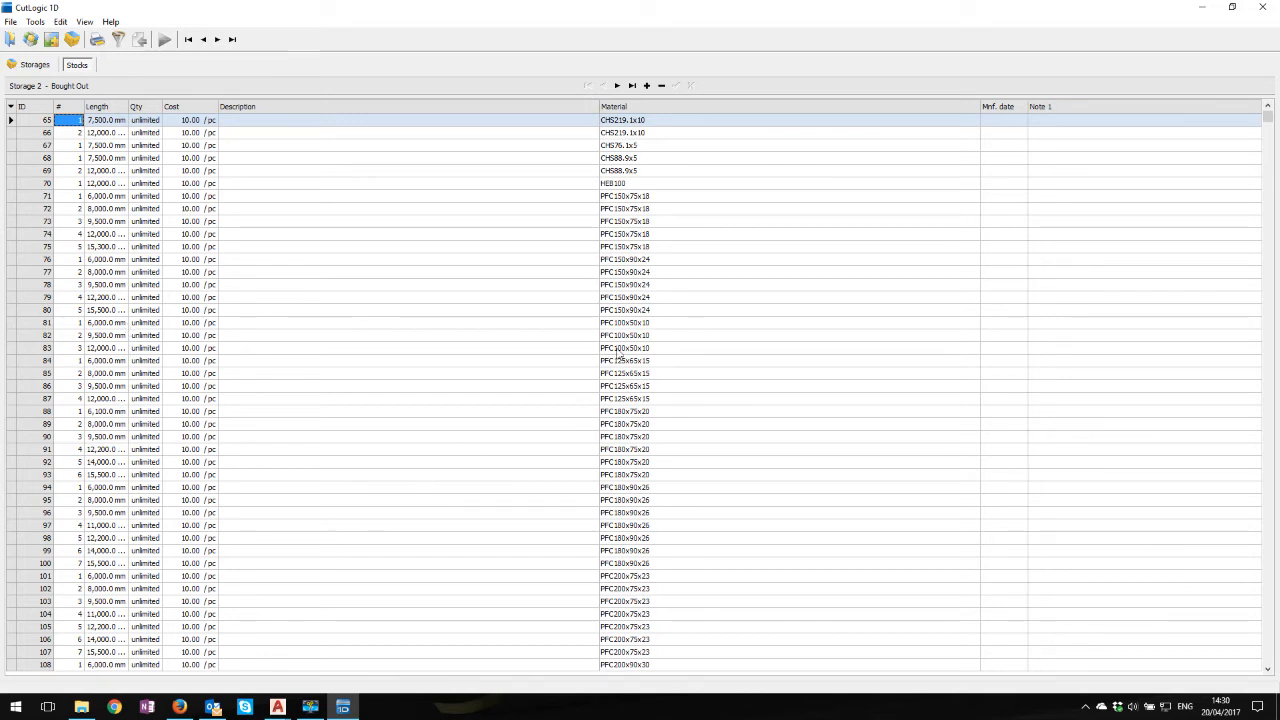
Go back to the storages list and view the stocks held in the Stock storage
click(35, 64)
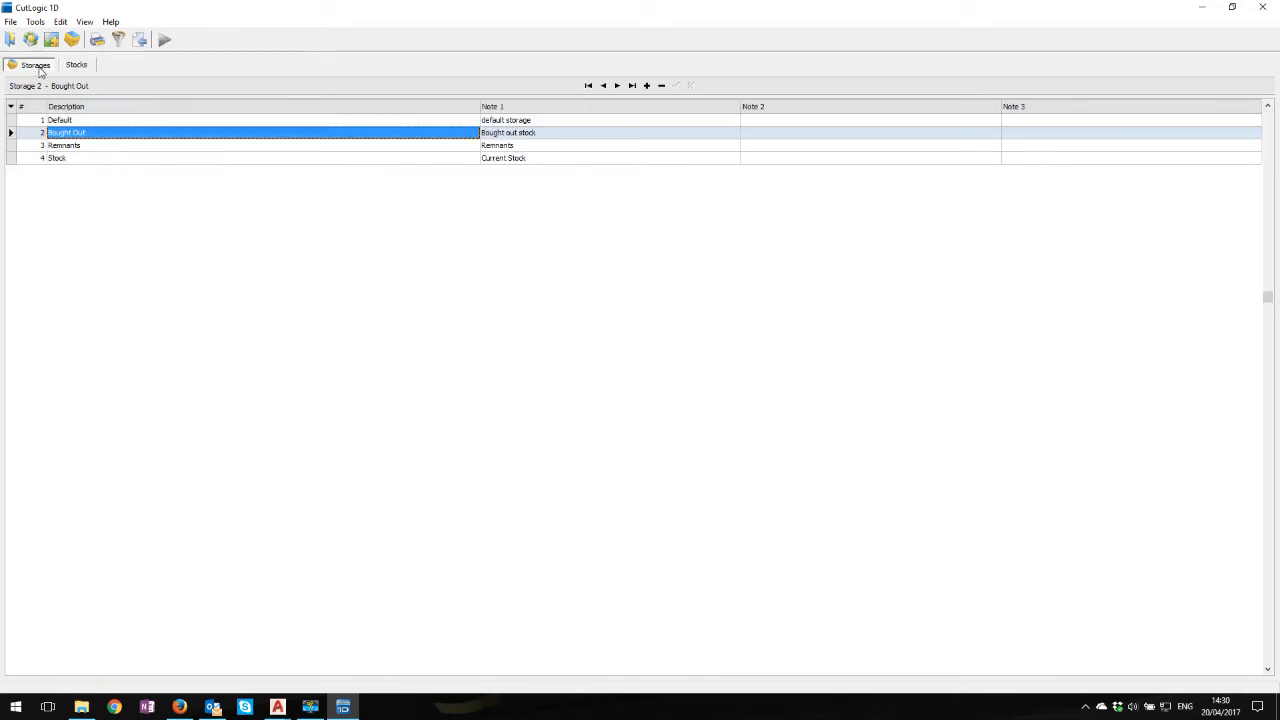
click(68, 159)
click(76, 64)
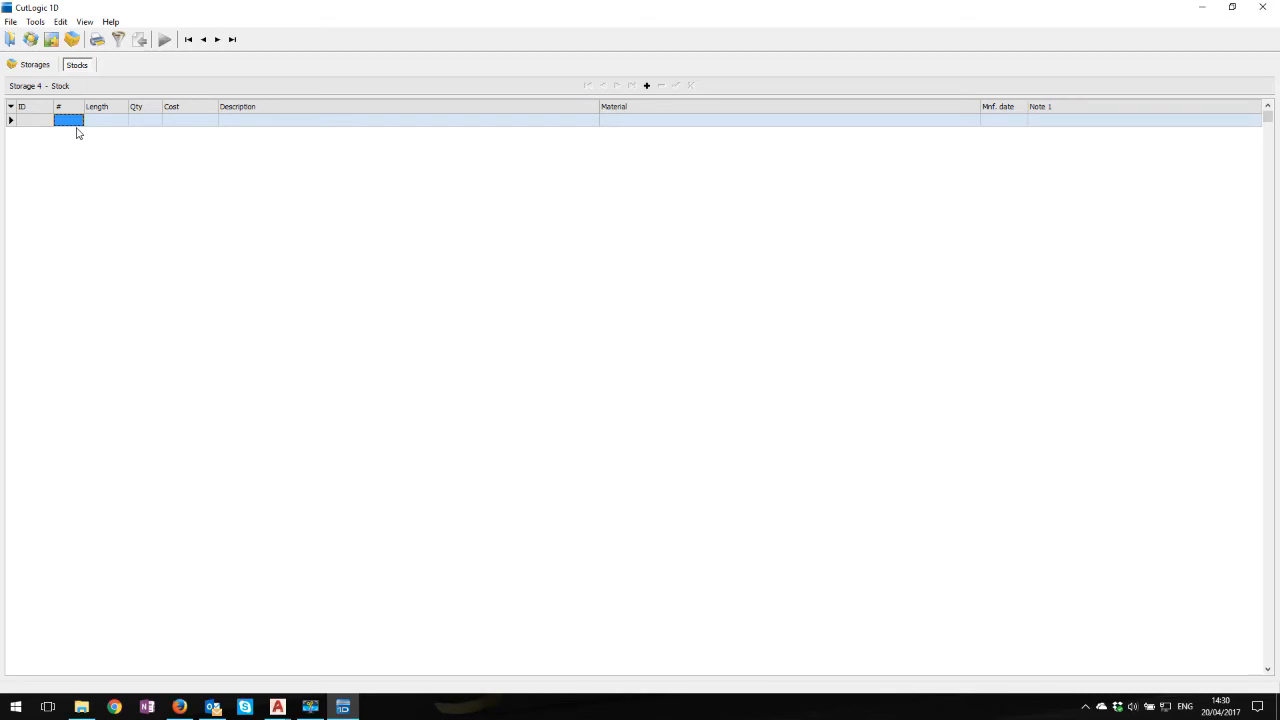
Check the data import options for the Stock storage's stocks, and check them again from the storages list
click(10, 22)
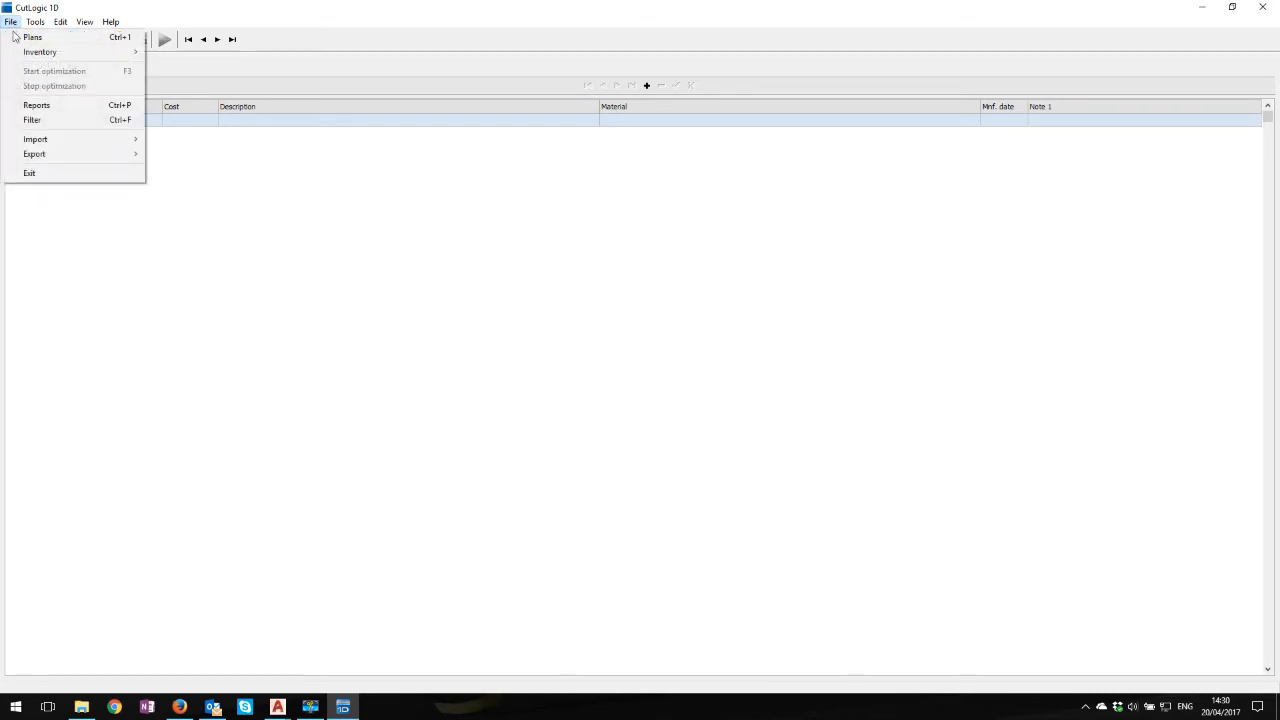
mouse_move(50, 142)
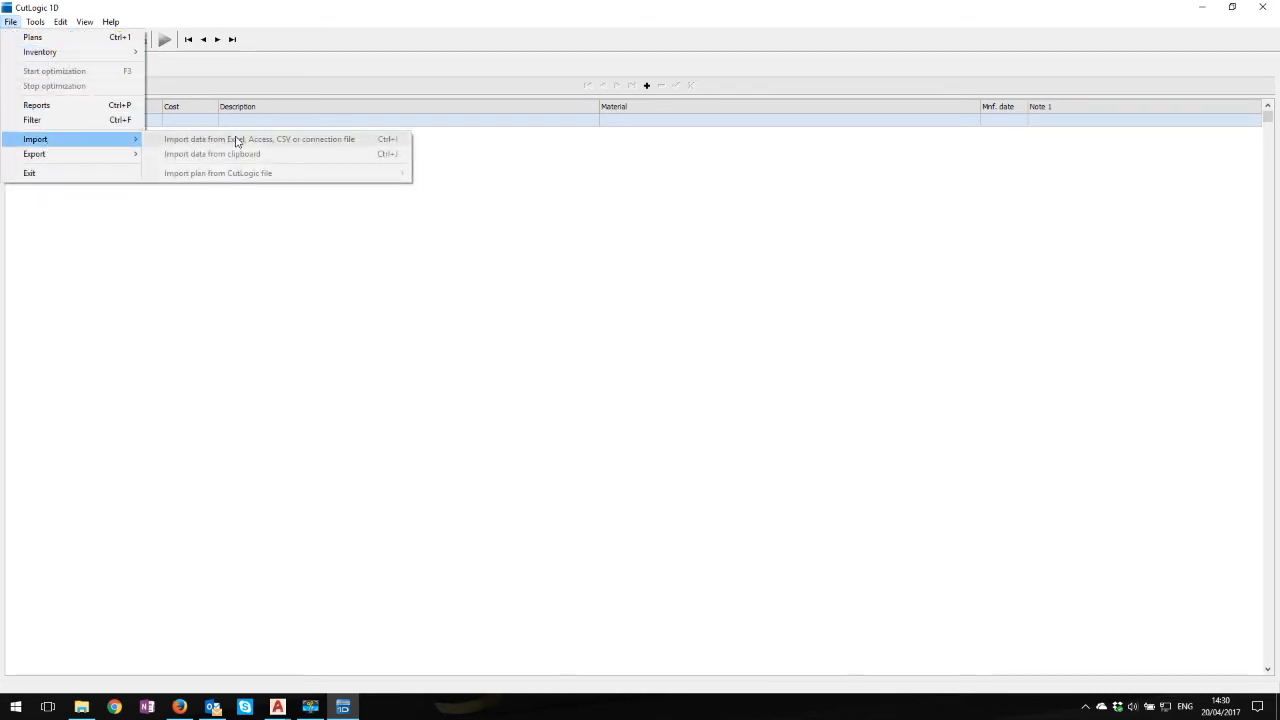
click(488, 245)
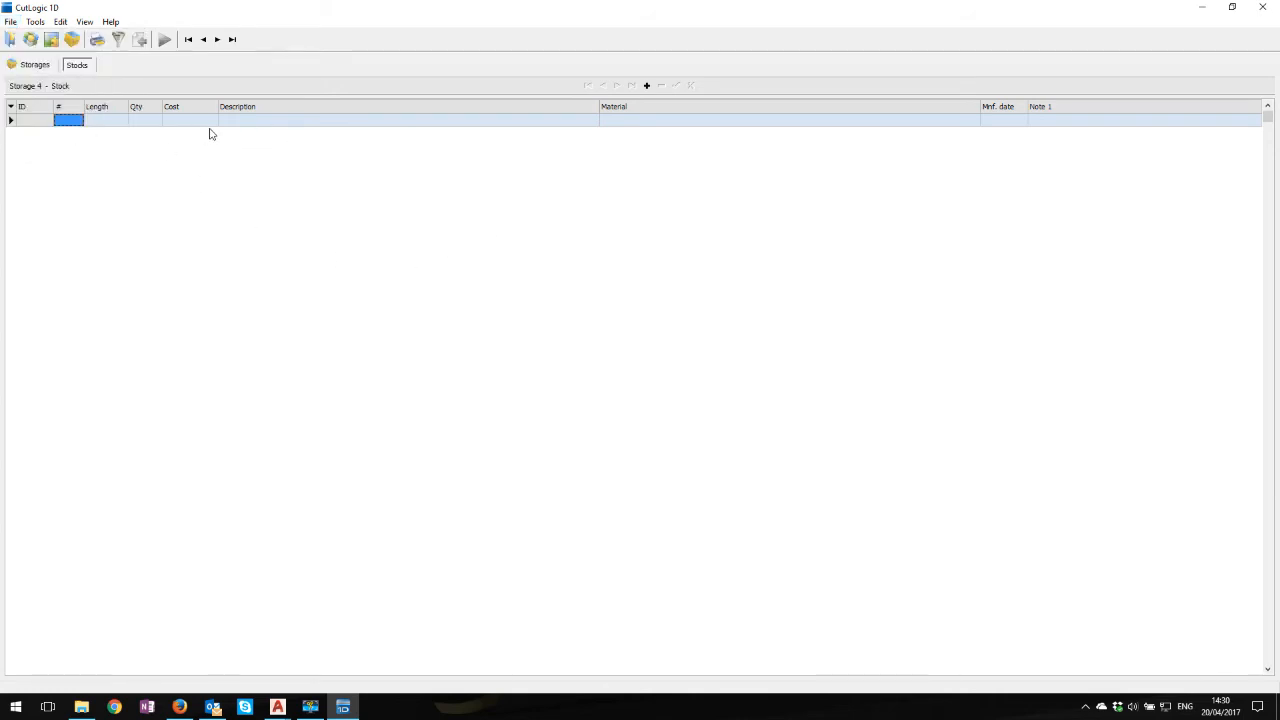
click(36, 65)
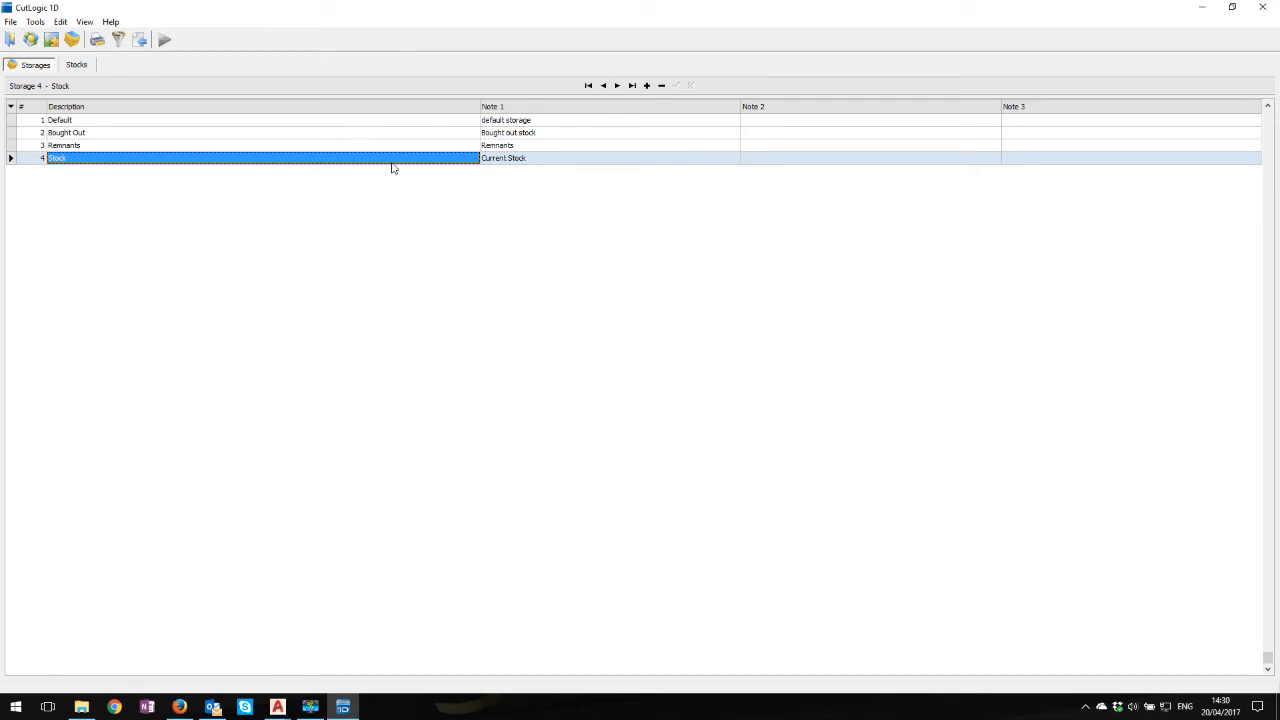
click(10, 21)
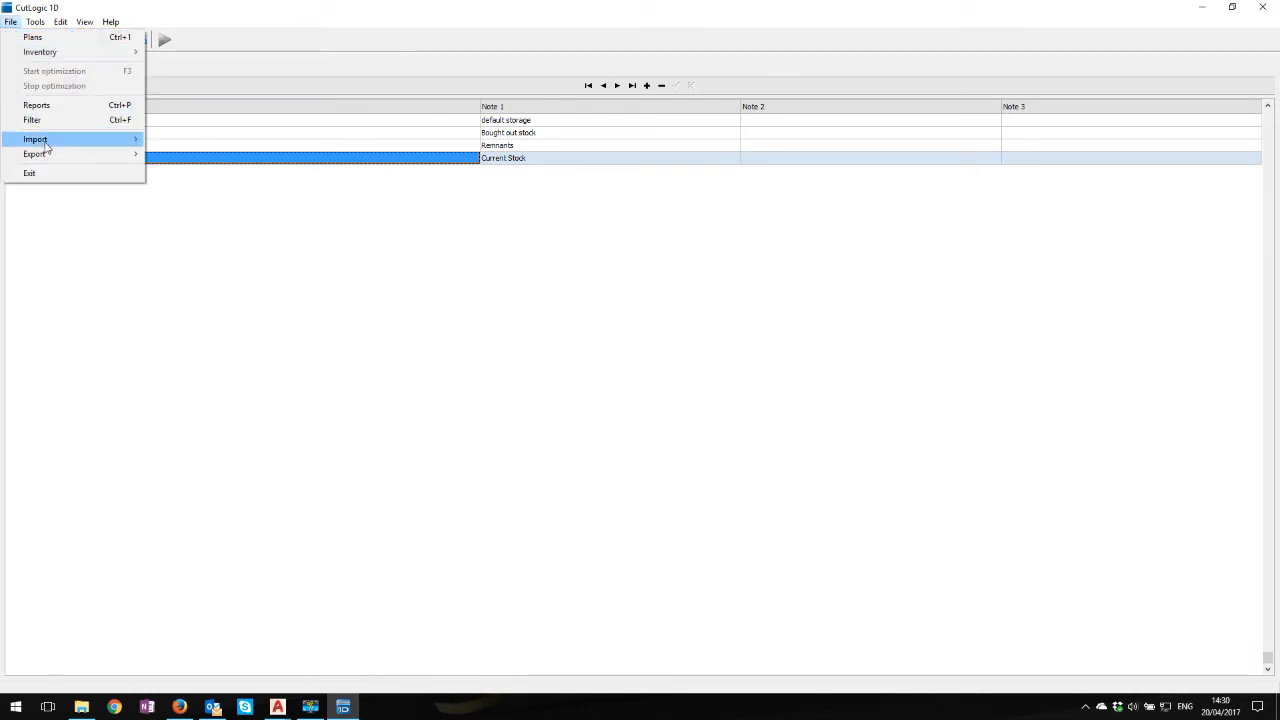
mouse_move(143, 146)
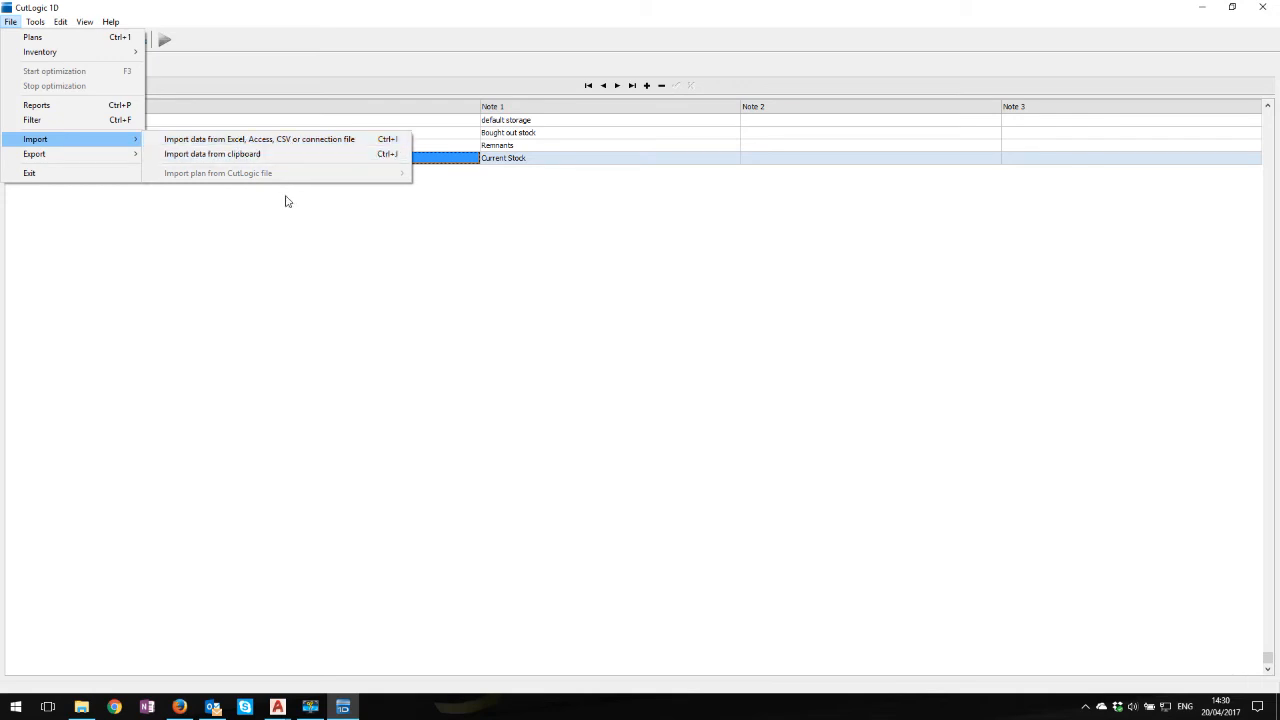
click(281, 243)
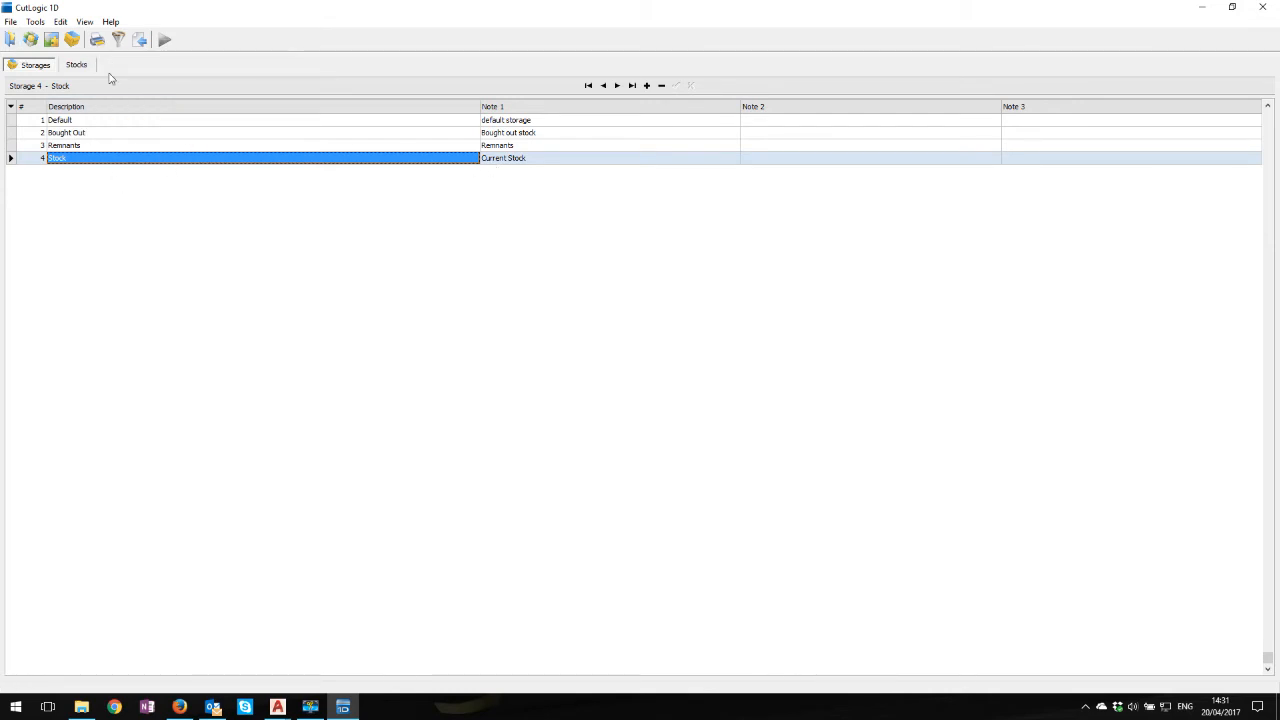
Return to the plans, review the automation options for loading marked inventory stocks into plans, and close them without changes
click(10, 39)
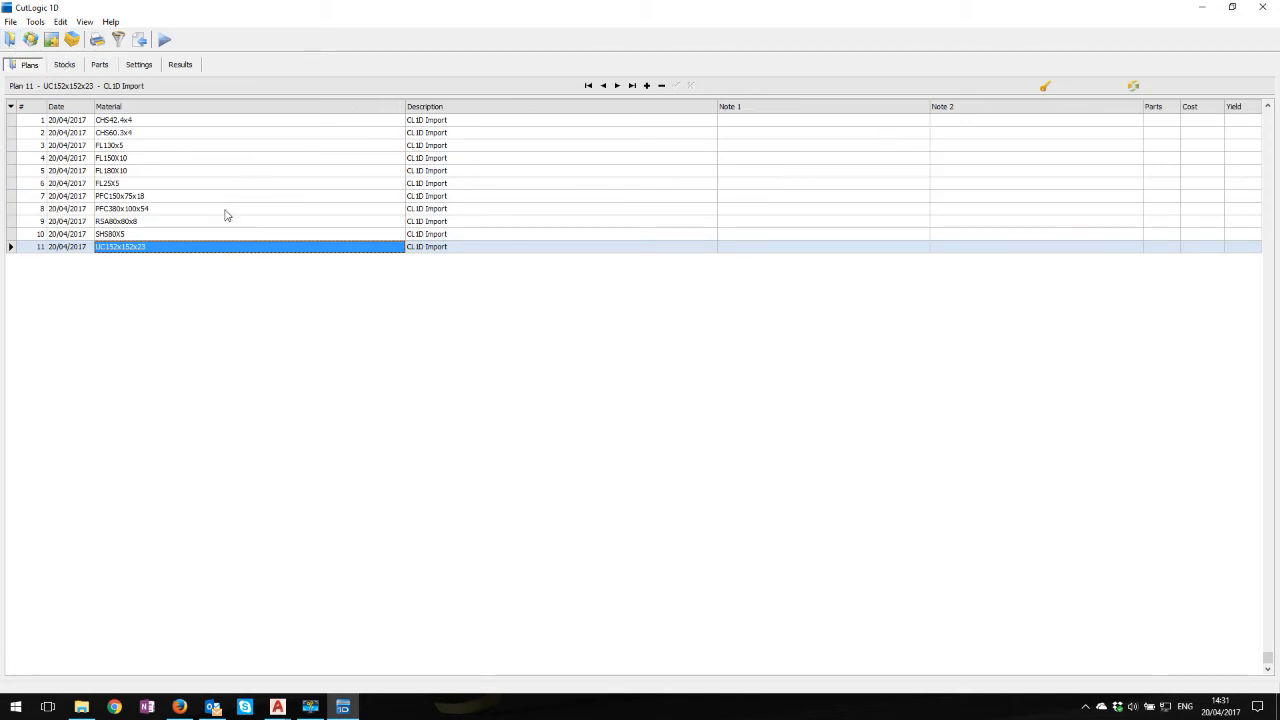
click(37, 24)
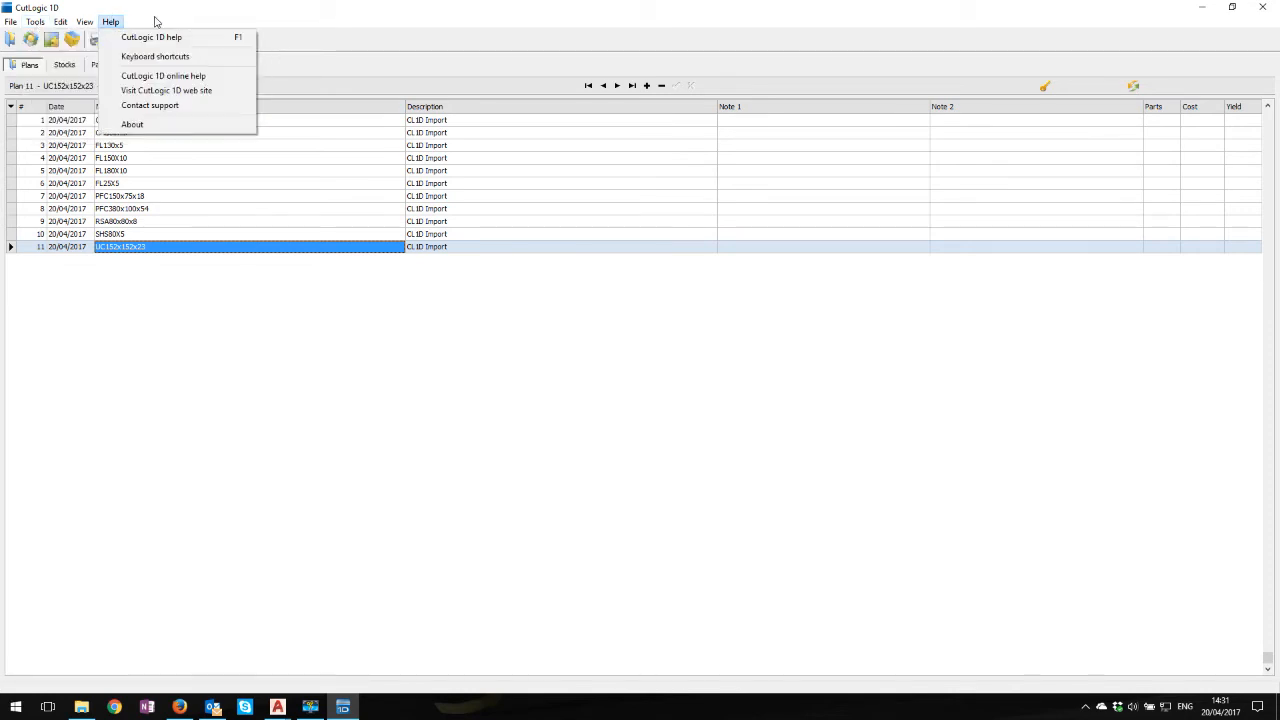
click(88, 134)
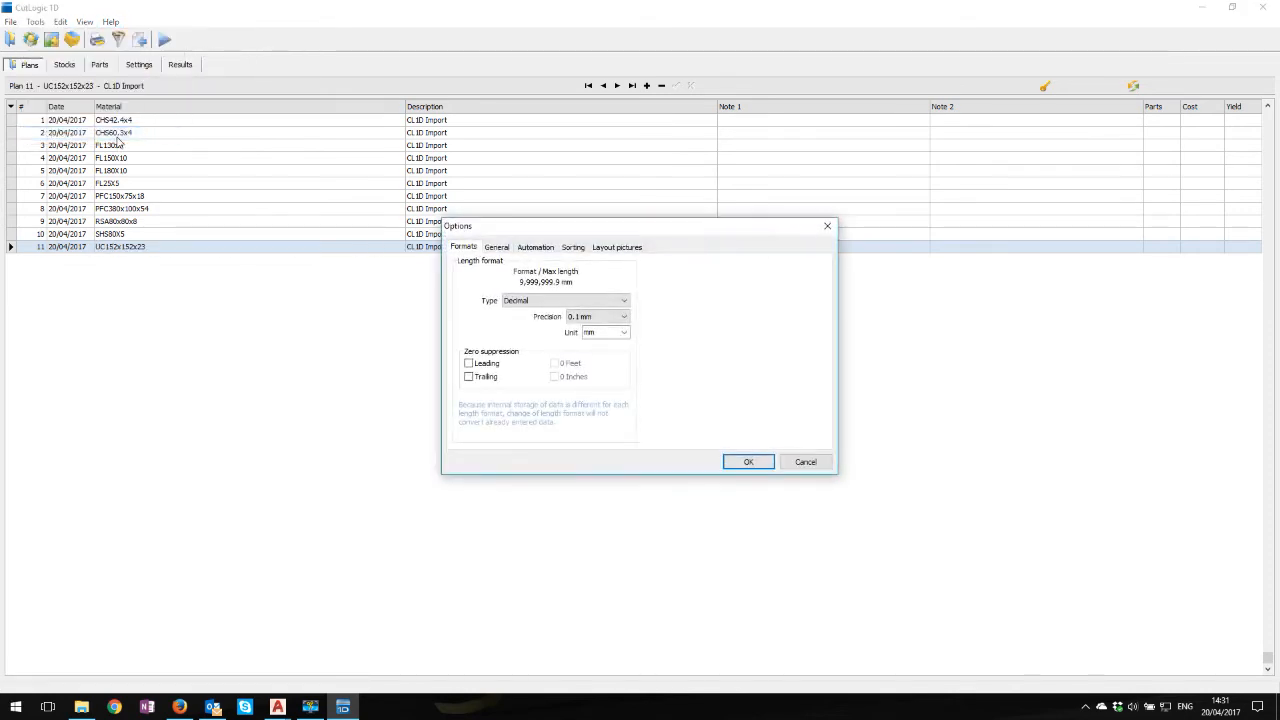
click(536, 246)
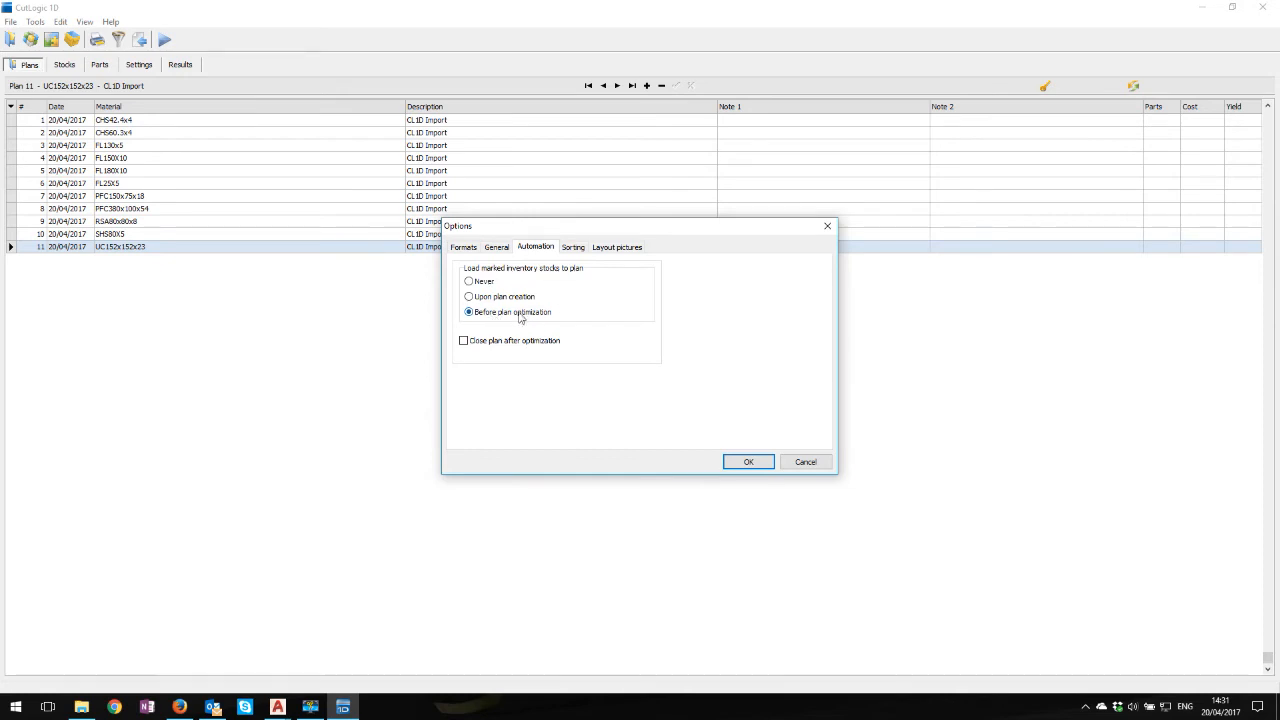
click(805, 461)
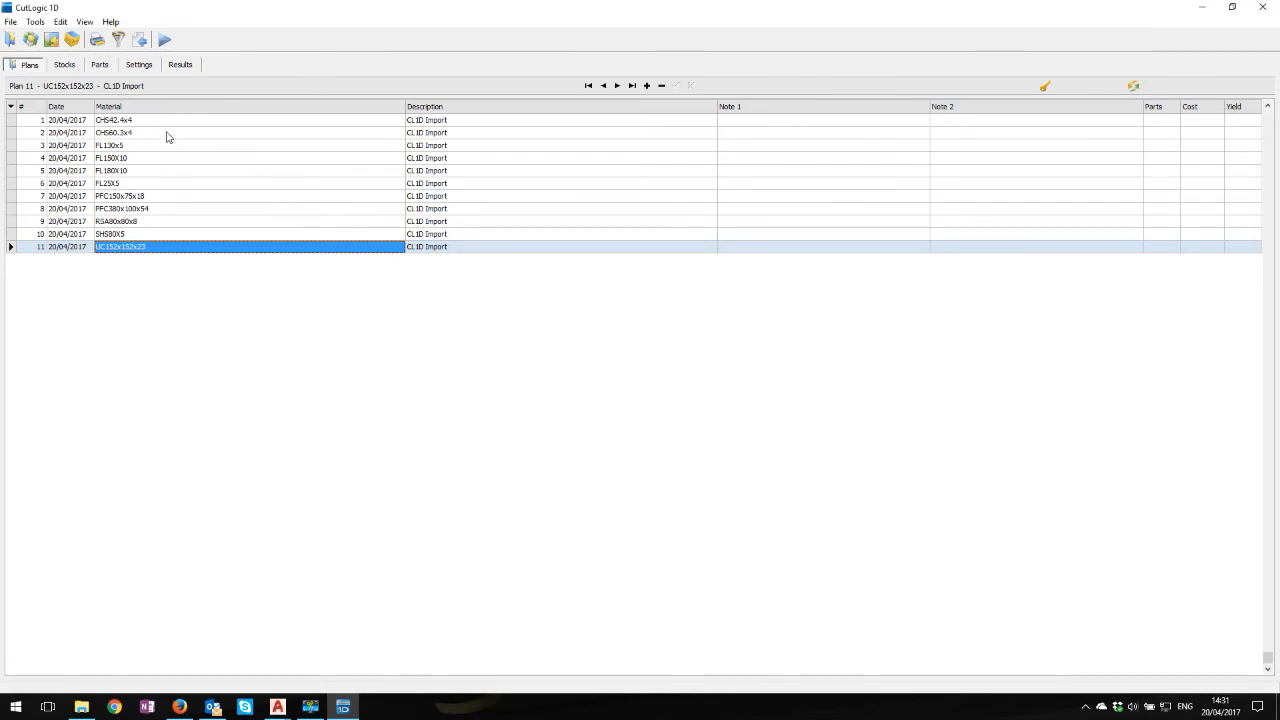
Check the marked inventory stocks of the UC152x152x23 material and return to the plans list
click(64, 66)
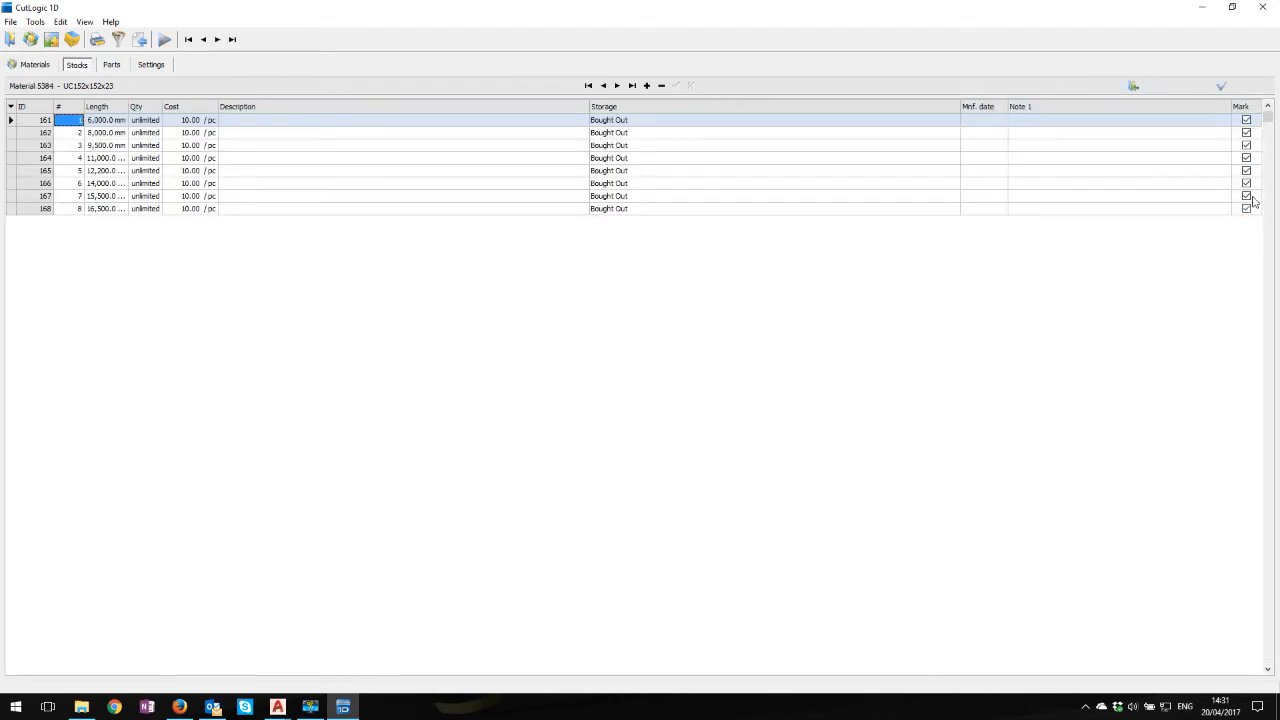
click(35, 66)
click(11, 40)
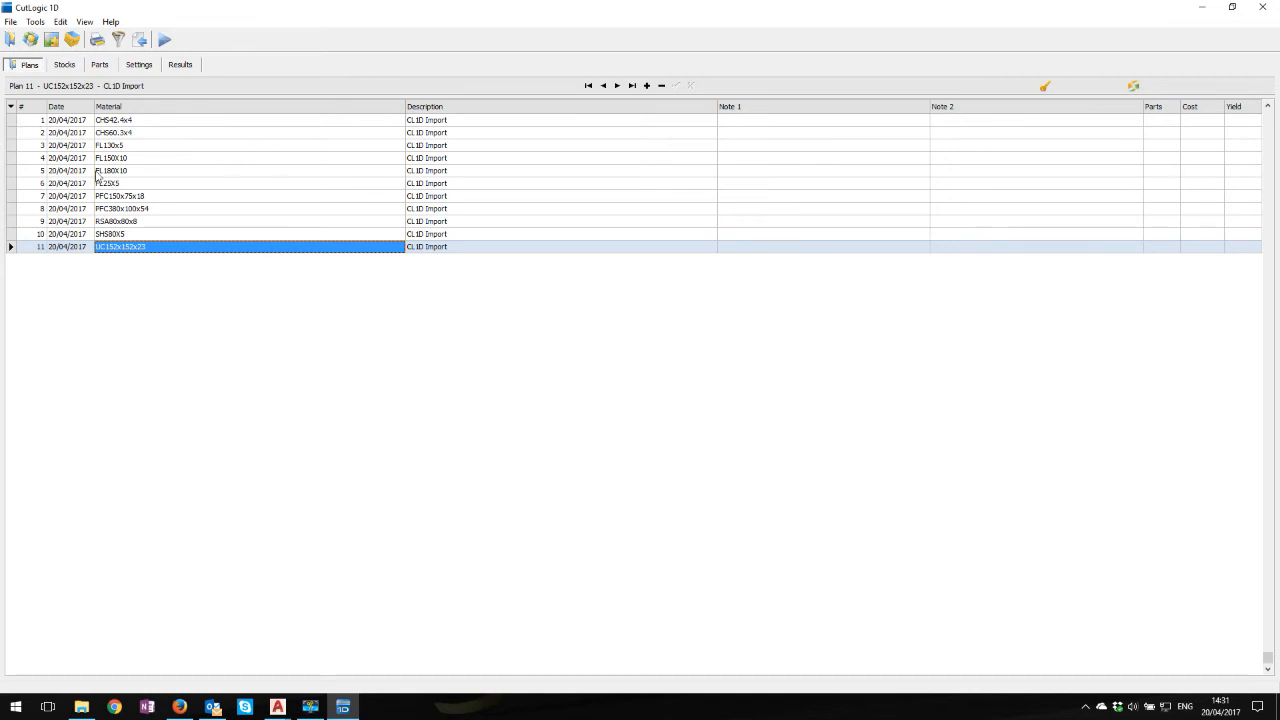
Select all 11 plans from CHS42.4x4 to UC152x152x23 and optimize them together
click(16, 121)
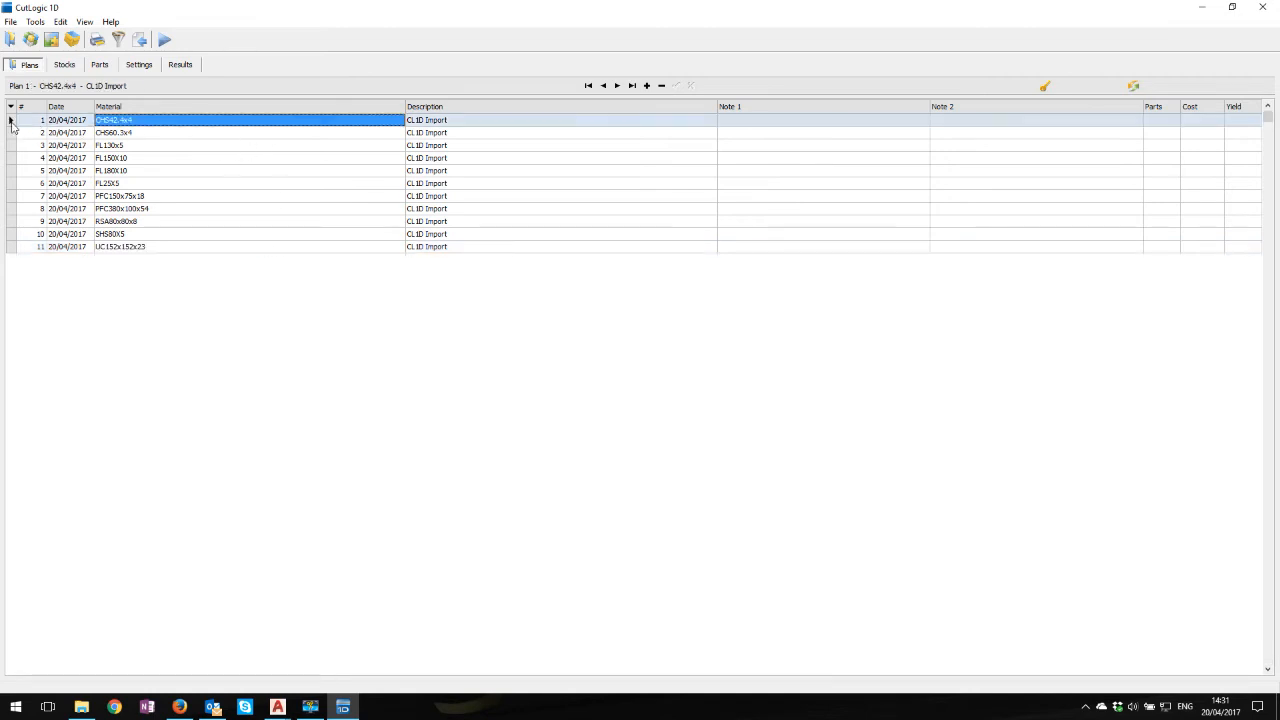
shift+click(11, 247)
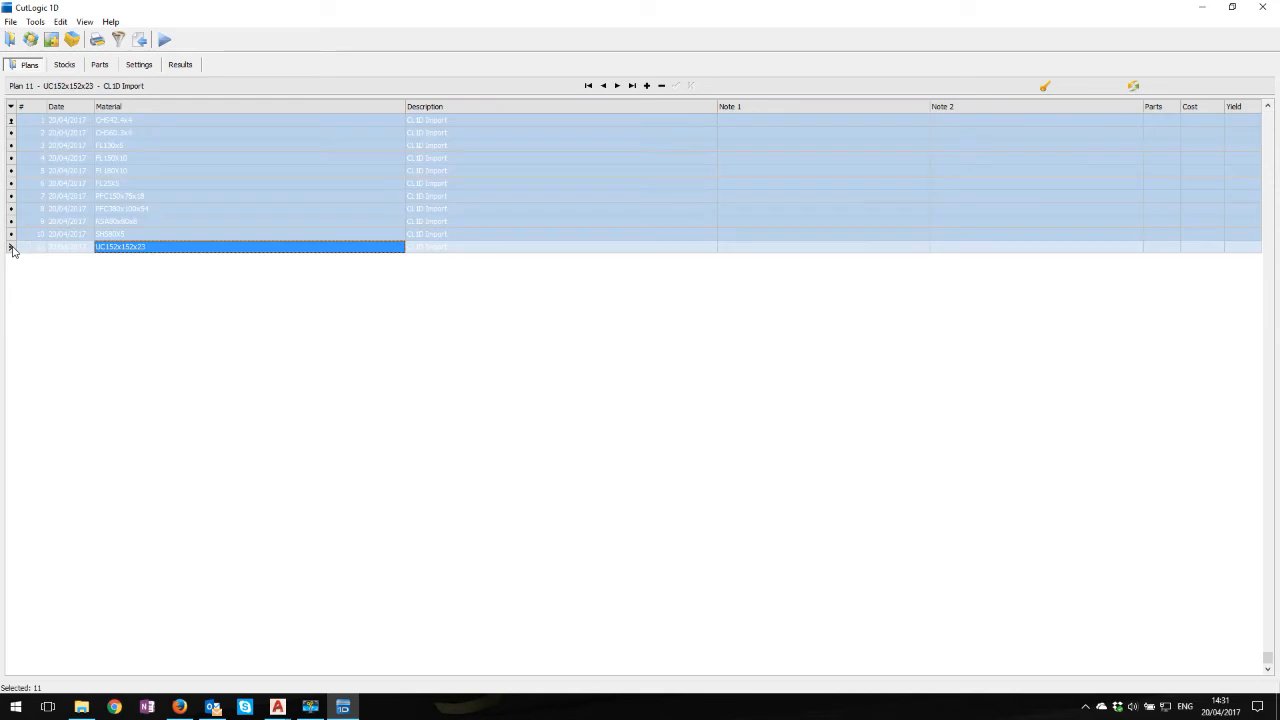
click(166, 42)
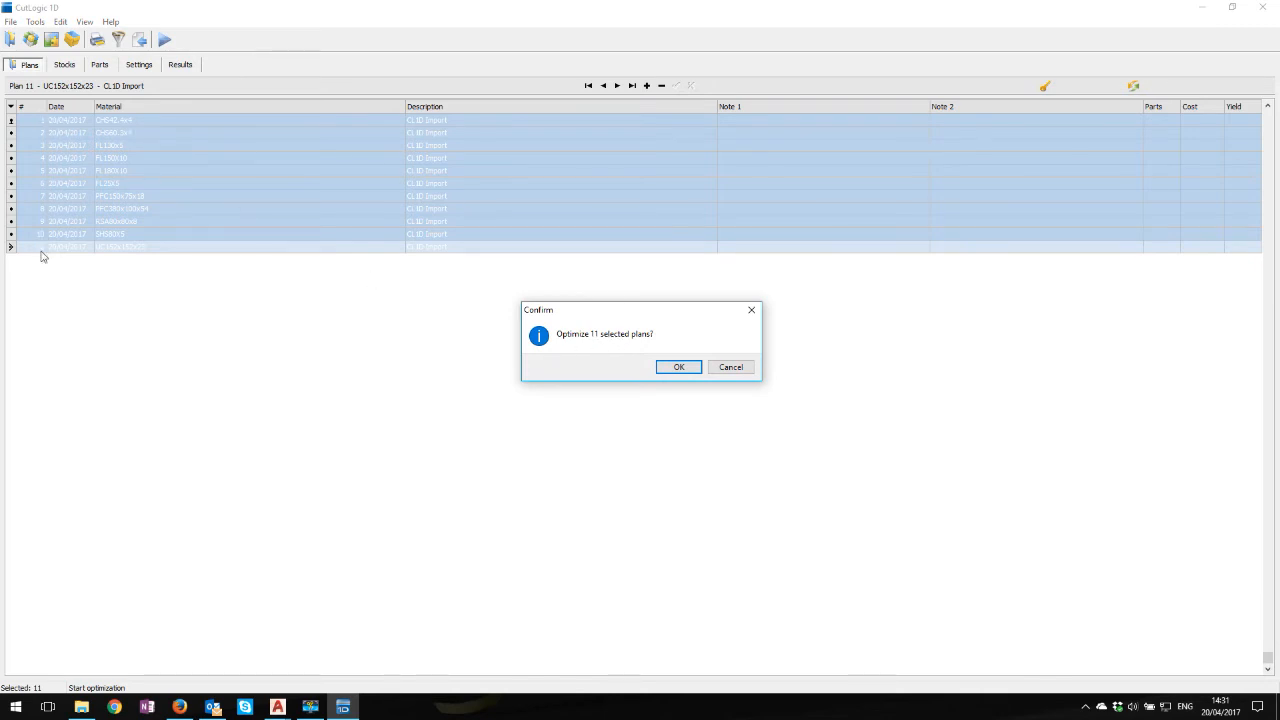
click(683, 368)
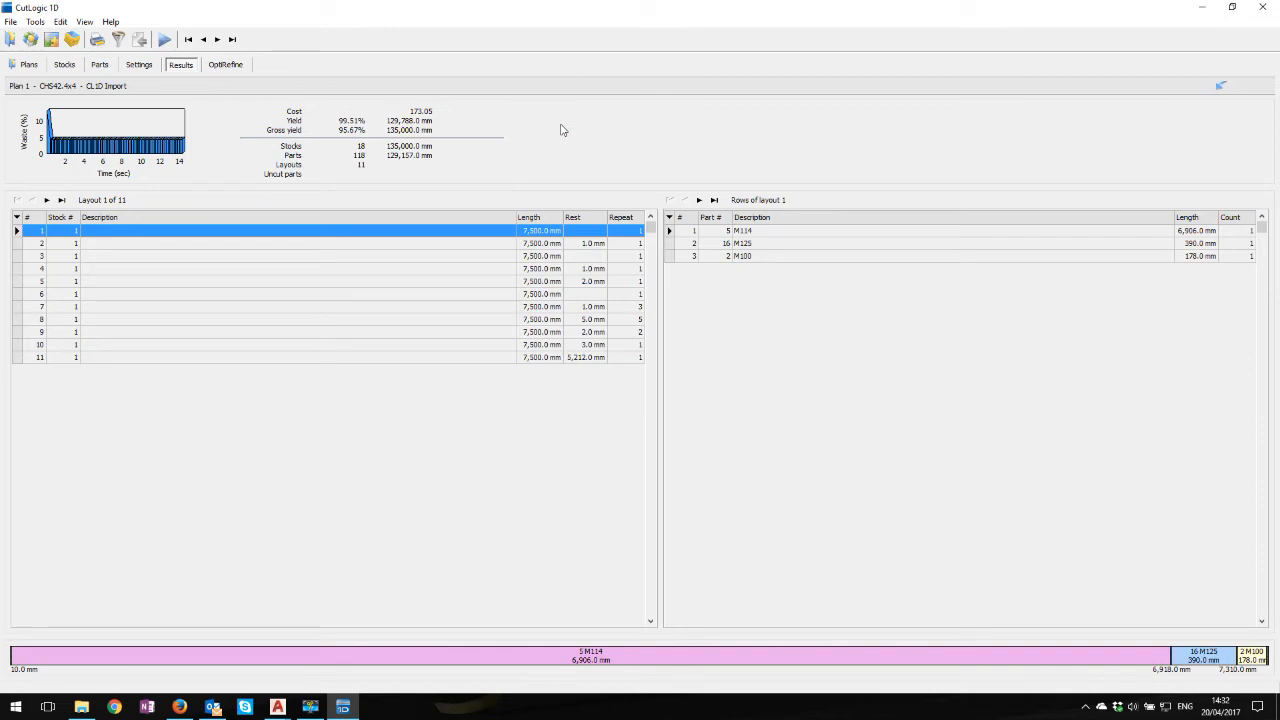
Return to the plans list, select all 11 plans and preview the Cutting layouts report for them
click(29, 65)
click(150, 121)
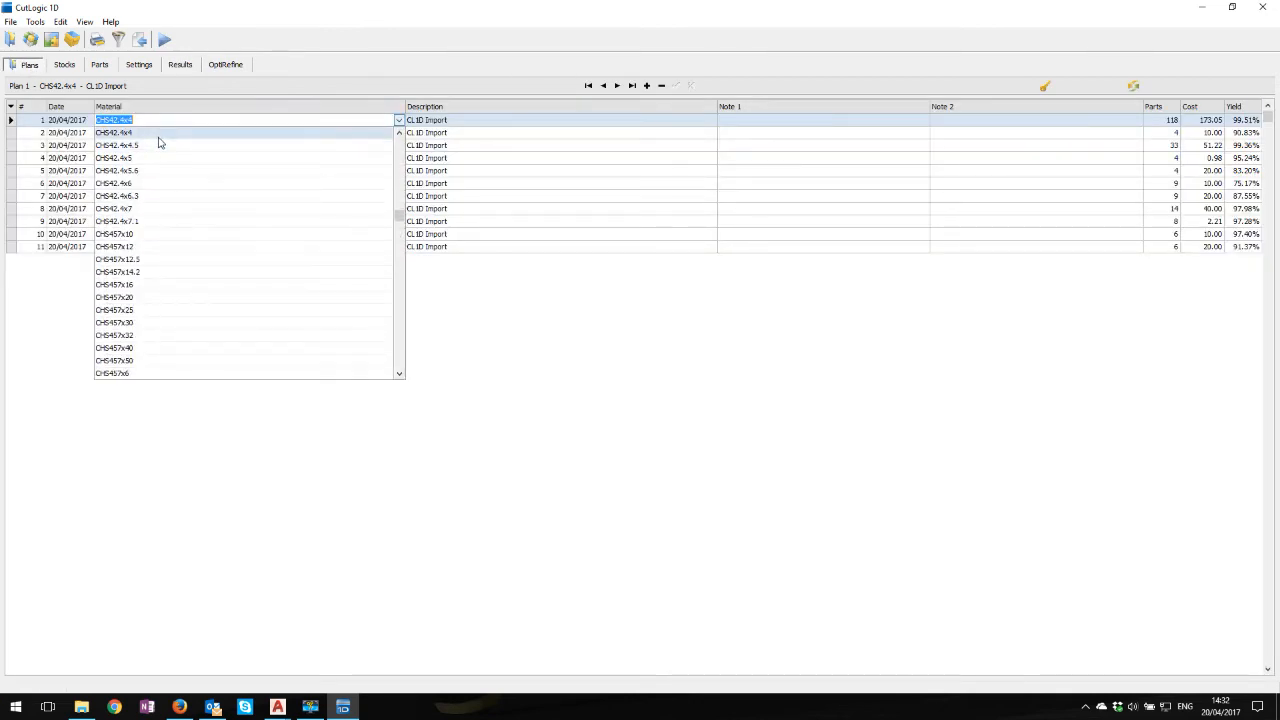
click(527, 375)
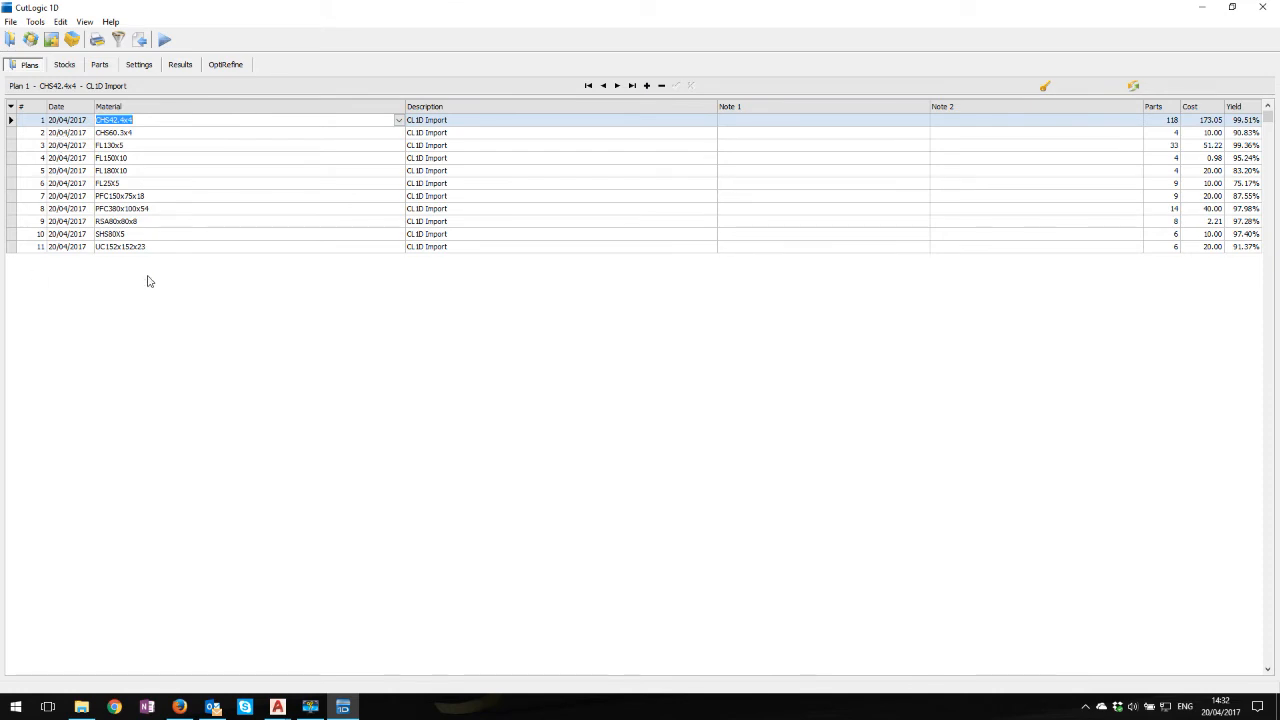
click(31, 121)
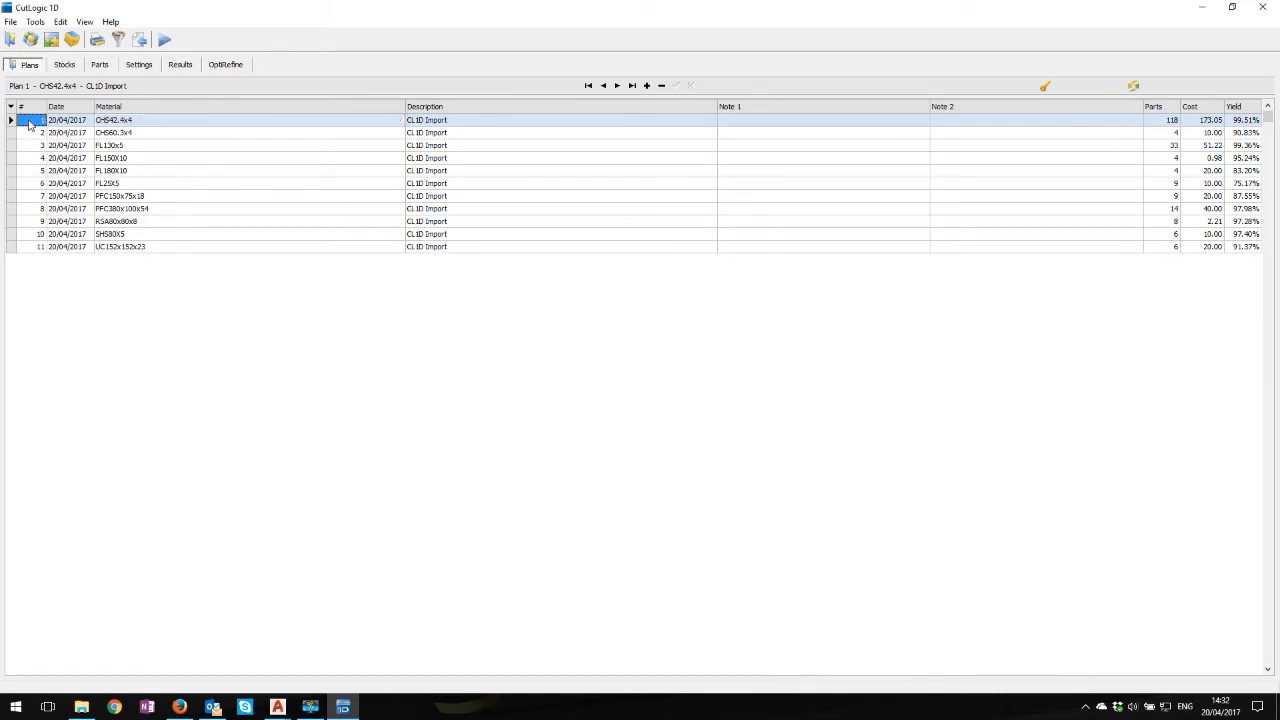
shift+click(38, 247)
click(97, 40)
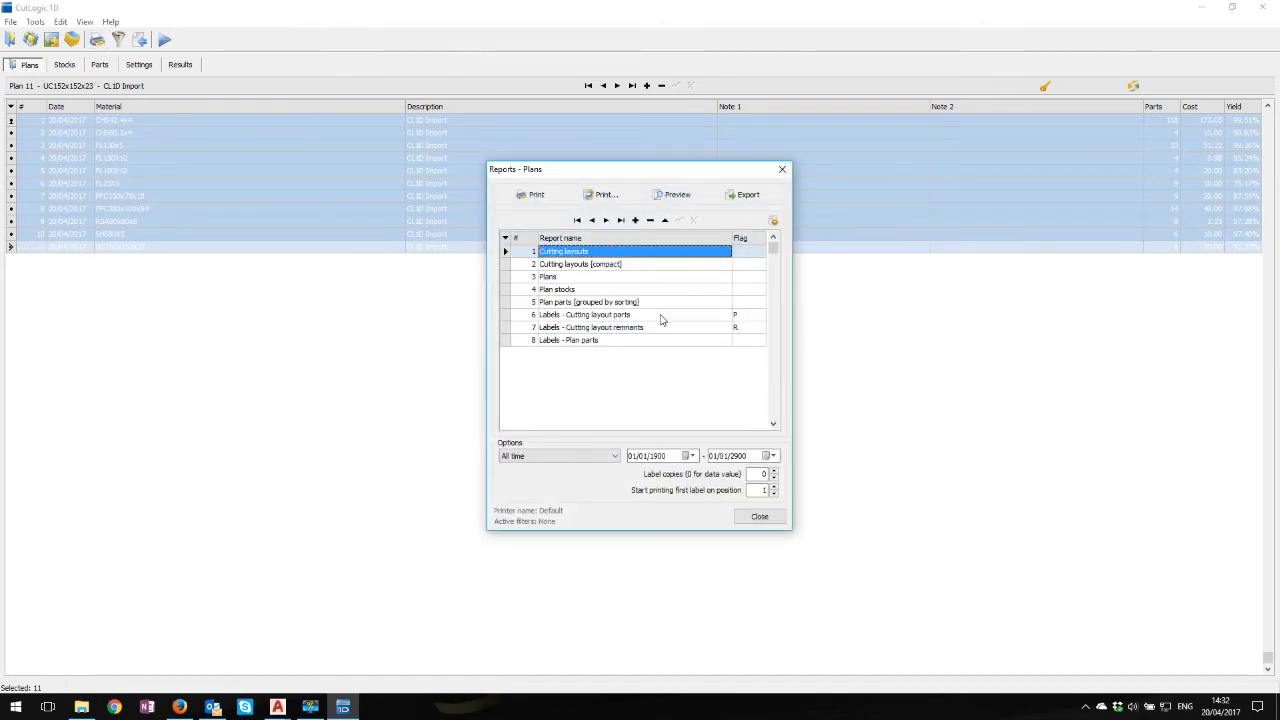
click(674, 195)
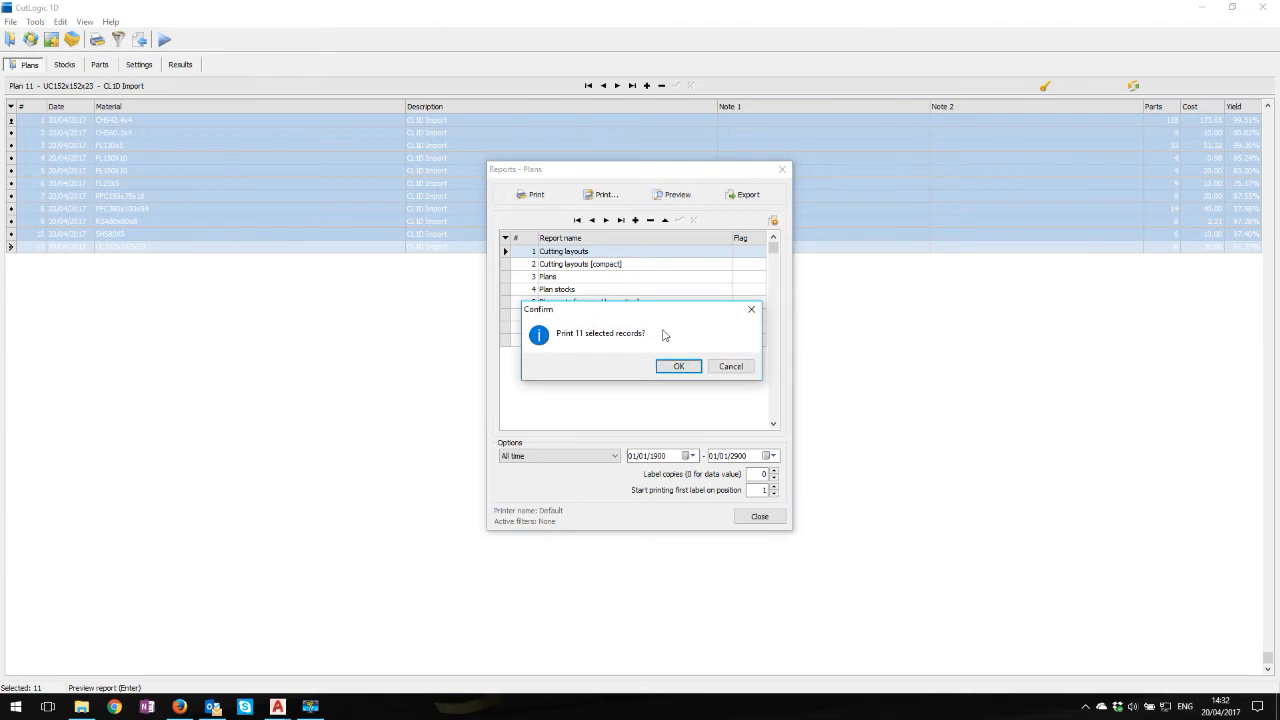
click(678, 366)
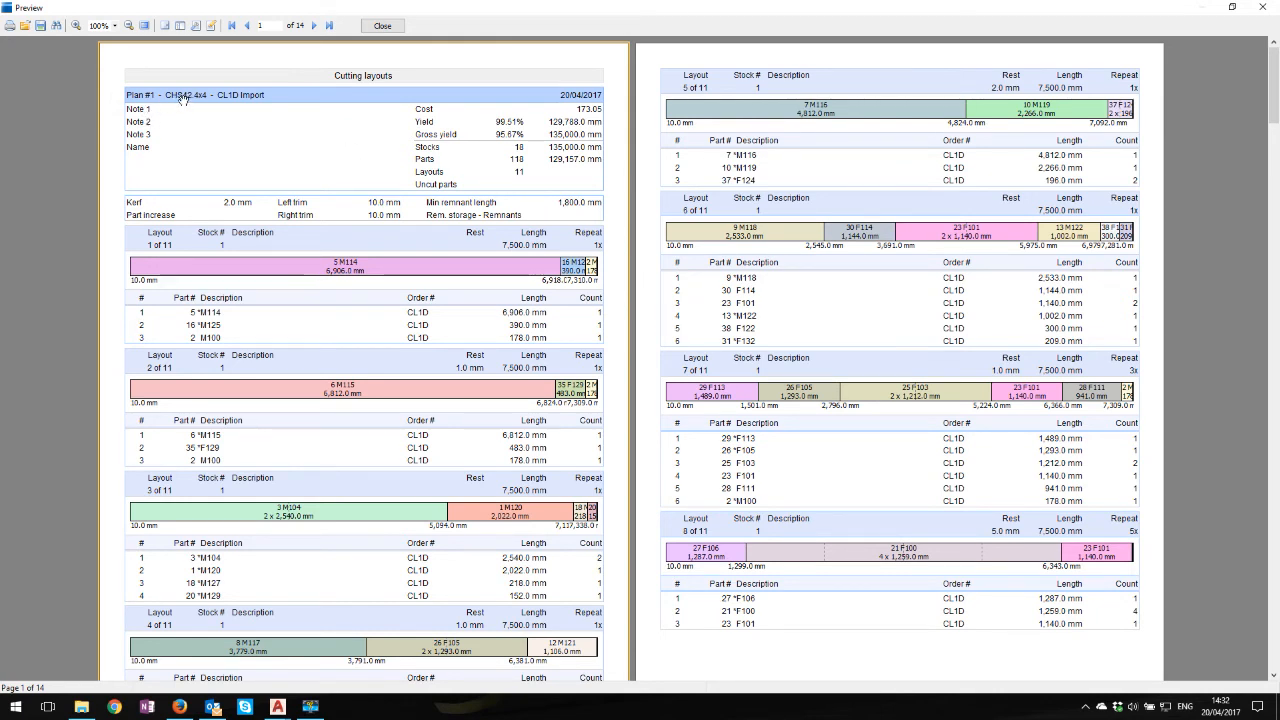
Examine the report's cutting layouts, part lists and remnants for the CHS42.4x4, CHS60.3x4 and FL130x5 plans
scroll(250, 150, down, 10)
scroll(344, 281, down, 15)
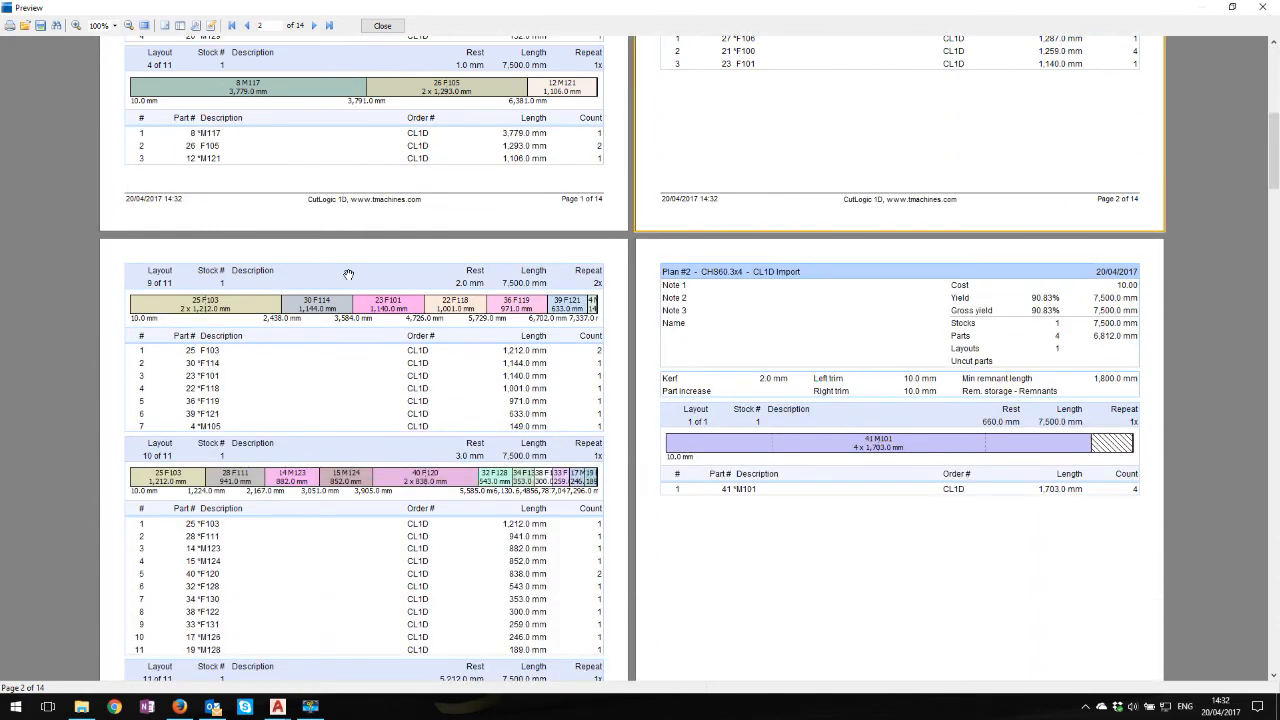
scroll(362, 275, down, 4)
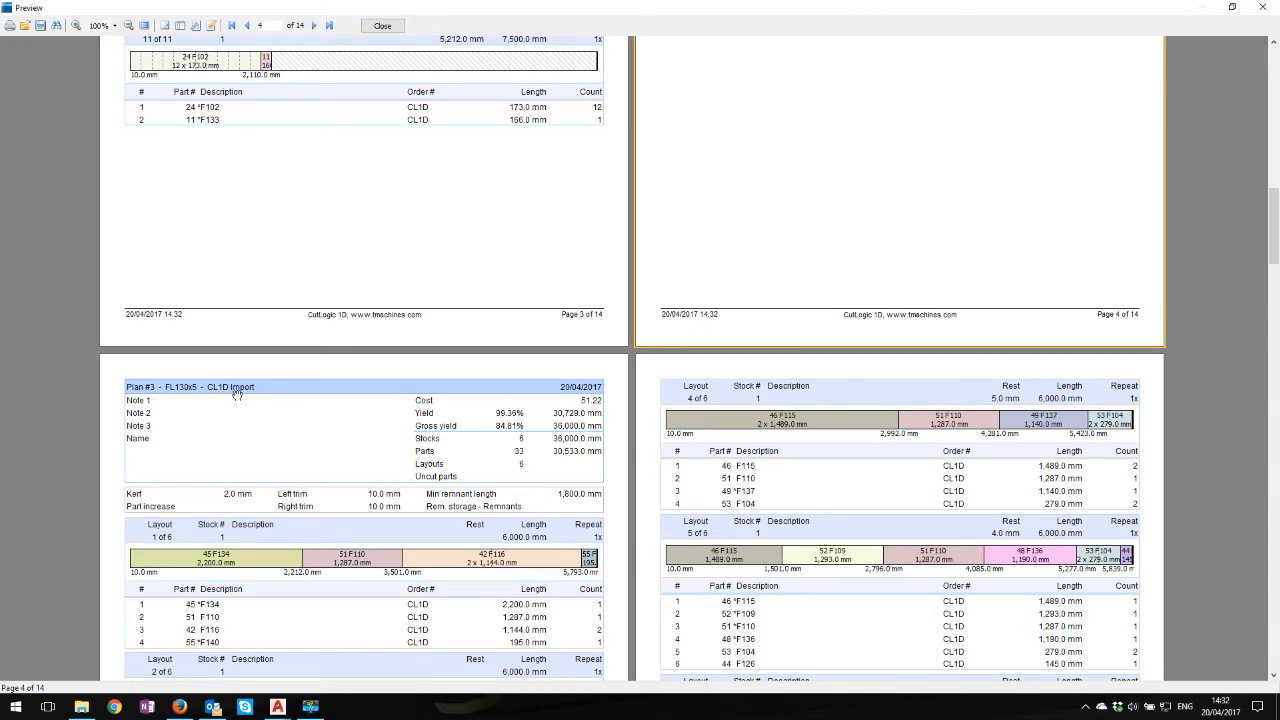
scroll(414, 290, down, 15)
scroll(422, 287, down, 6)
scroll(443, 363, up, 8)
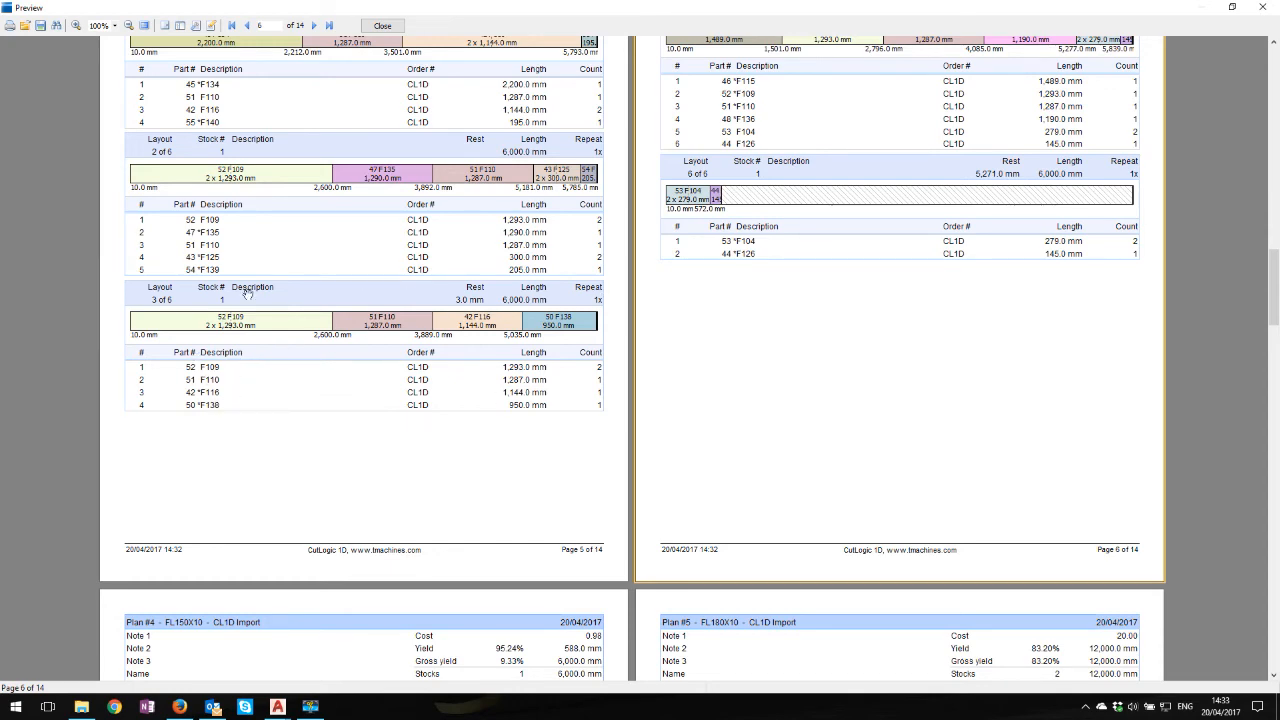
scroll(244, 273, up, 3)
scroll(244, 273, up, 3)
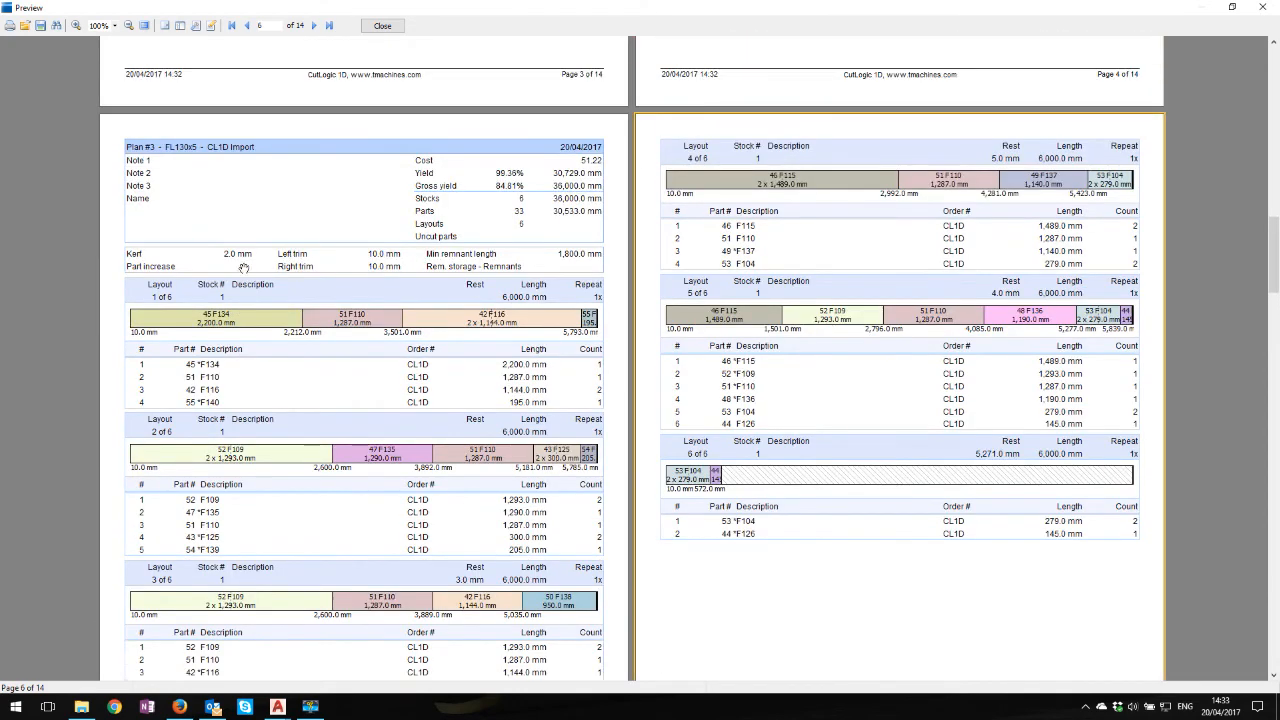
scroll(300, 271, down, 5)
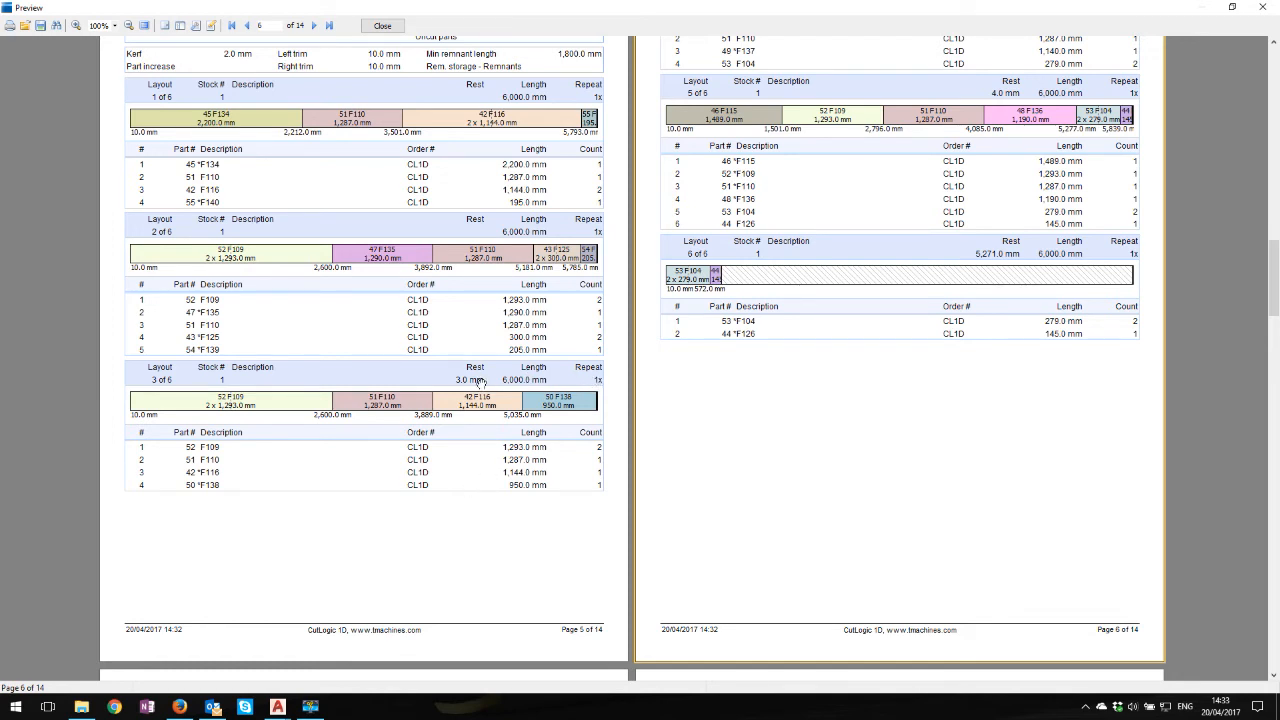
Review the FL130x5 cutting layouts and the preceding CHS60.3x4 and CHS42.4x4 pages of the report, and close the preview
drag(1000, 88, 1000, 191)
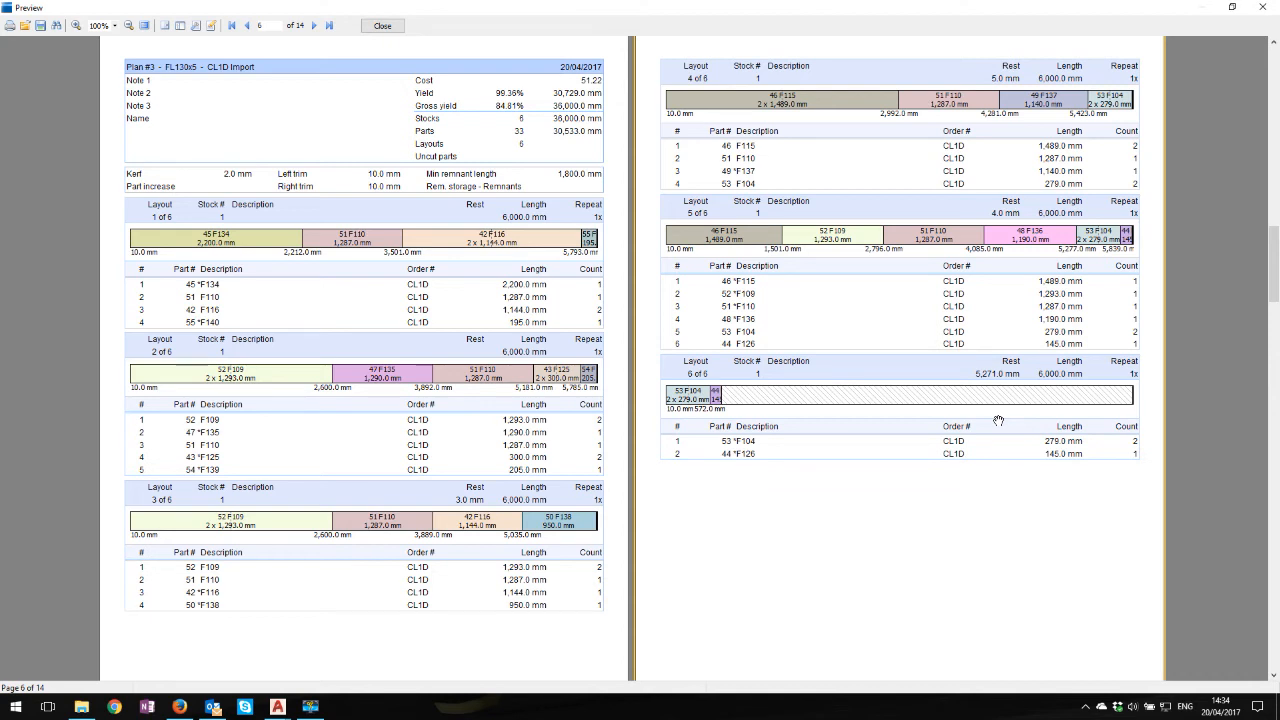
scroll(816, 461, down, 5)
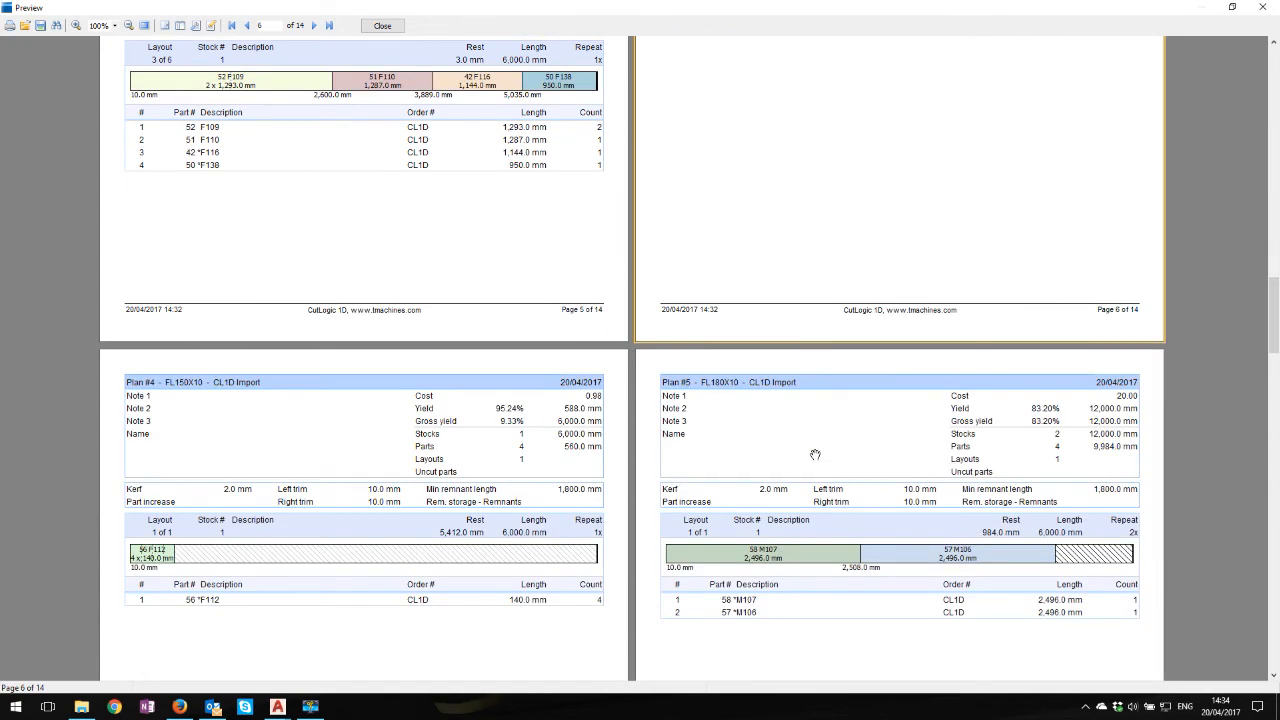
scroll(815, 455, up, 5)
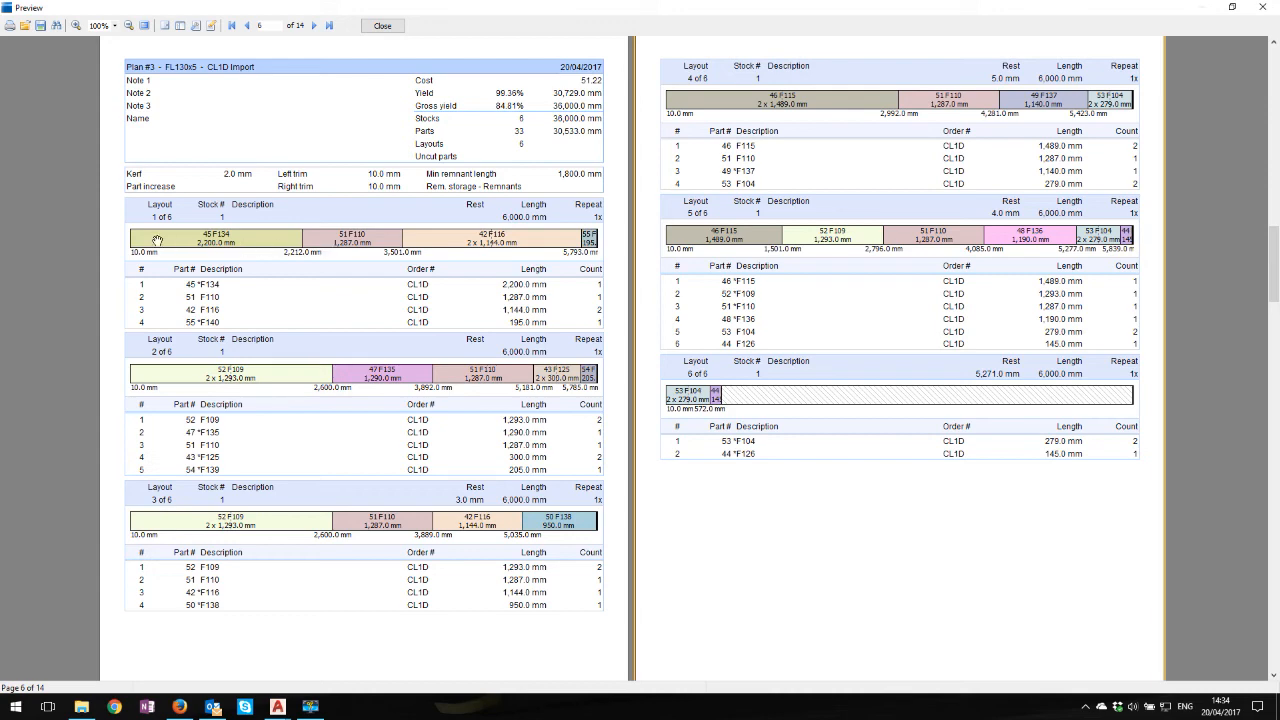
drag(197, 238, 452, 237)
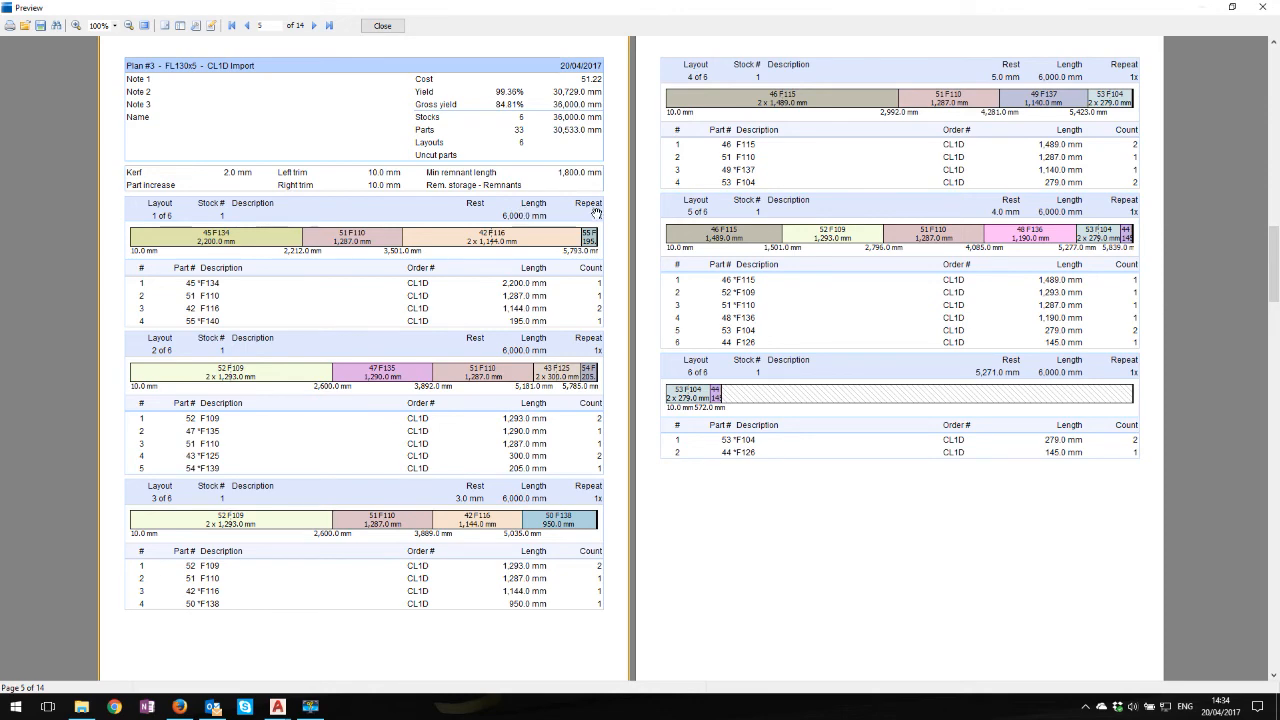
scroll(614, 420, up, 3)
scroll(614, 384, up, 10)
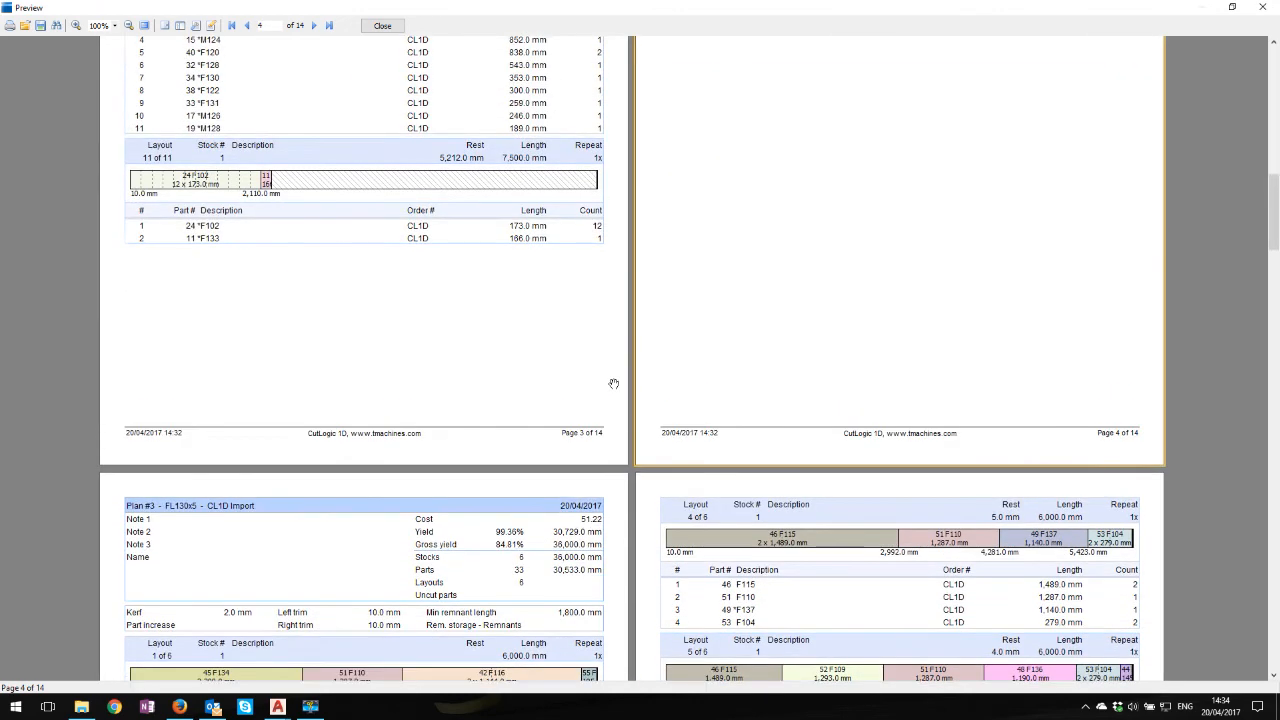
scroll(614, 384, up, 2)
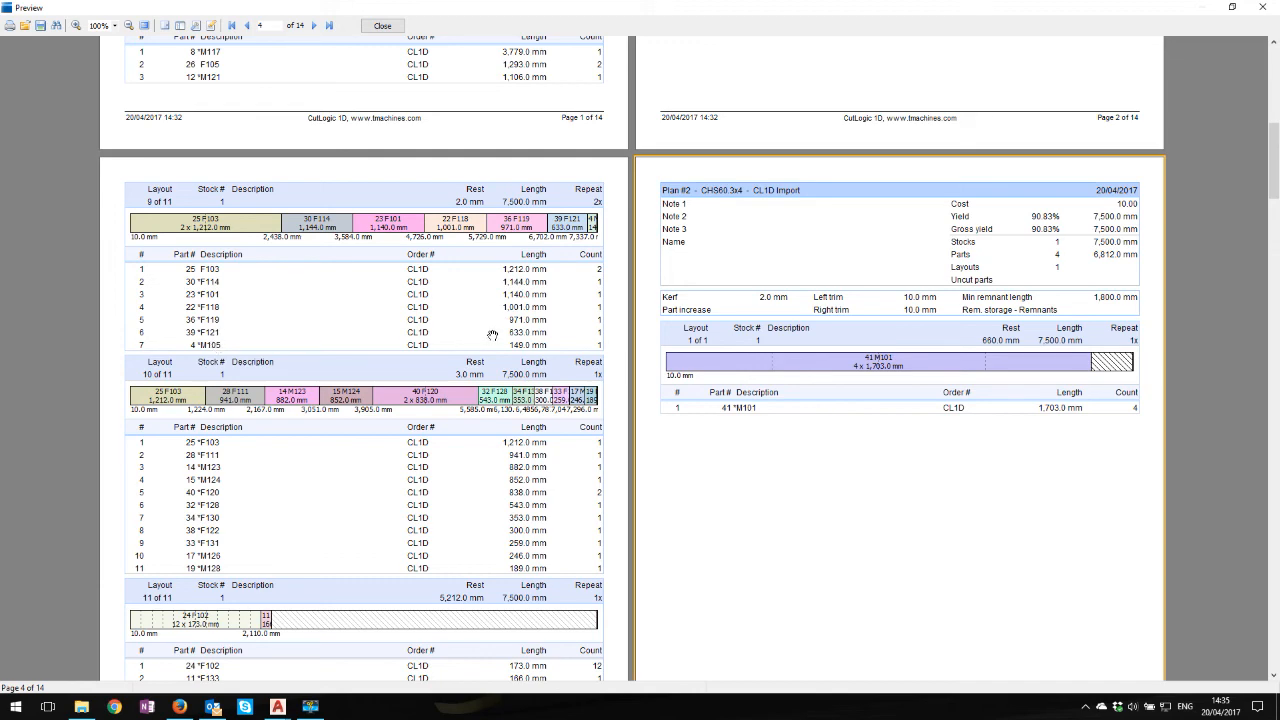
scroll(493, 335, up, 10)
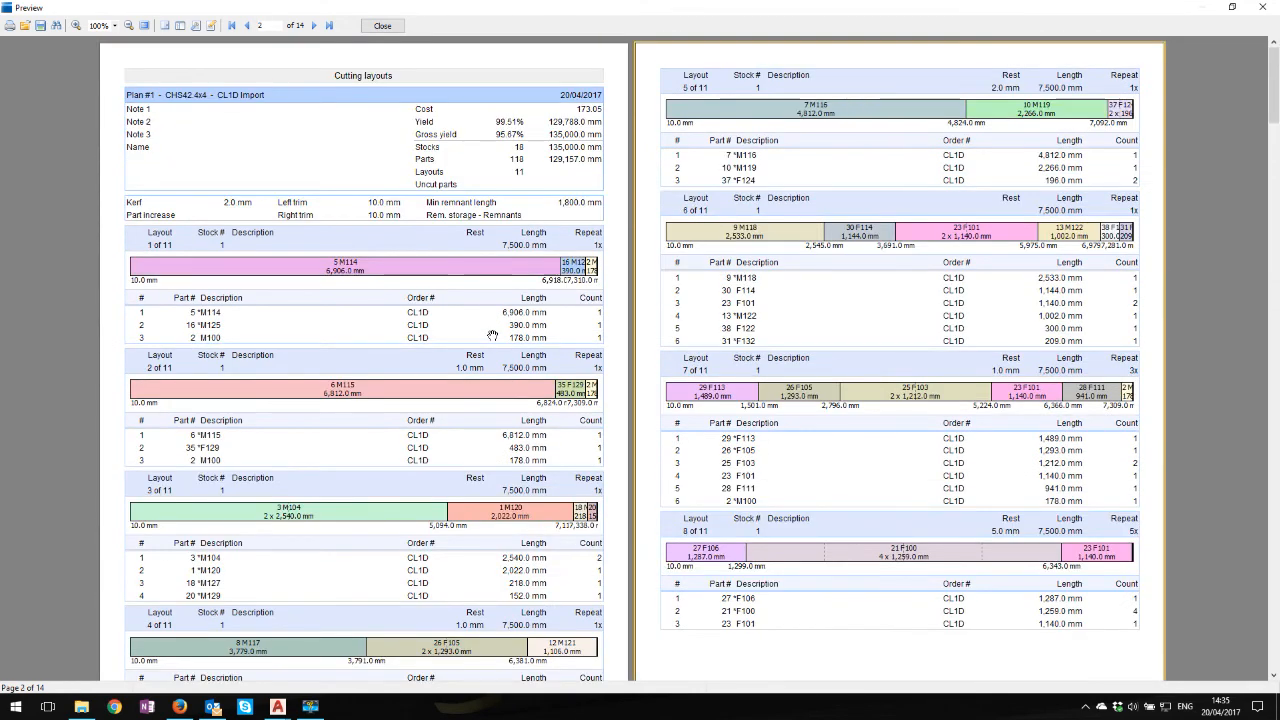
click(383, 26)
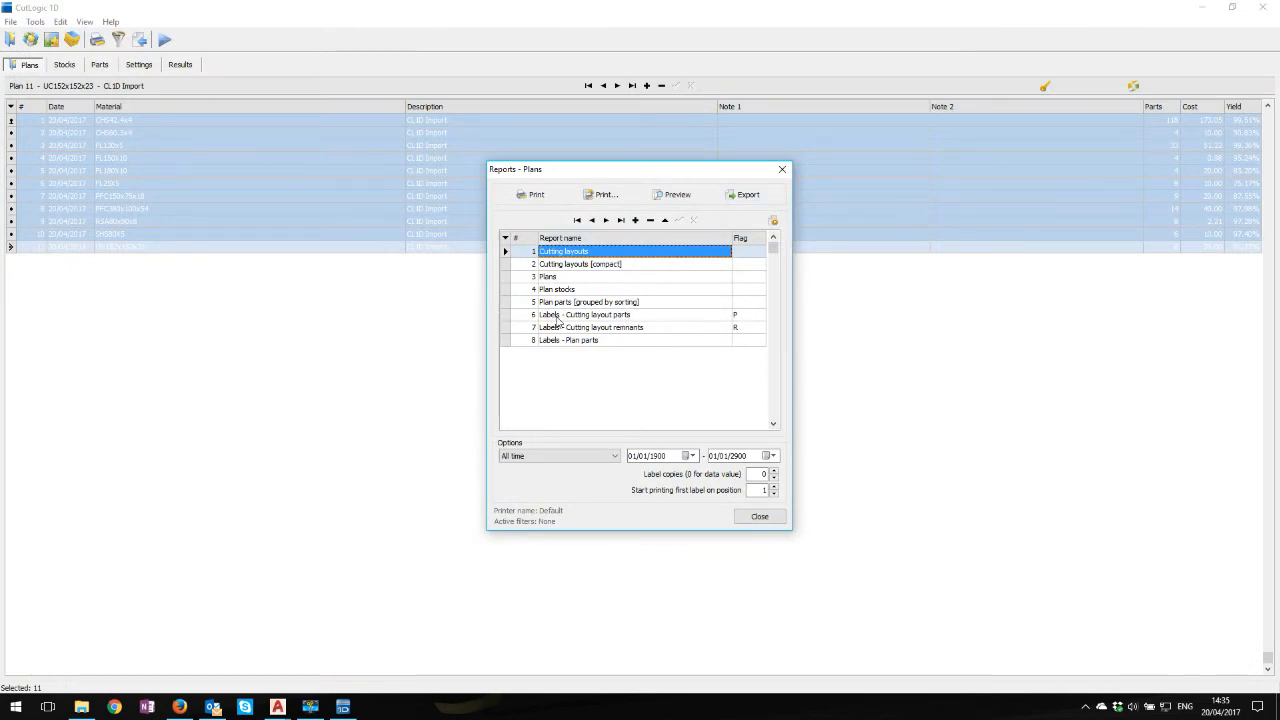
Preview the Labels - Cutting layout parts report for all 11 selected plans
click(607, 318)
click(676, 196)
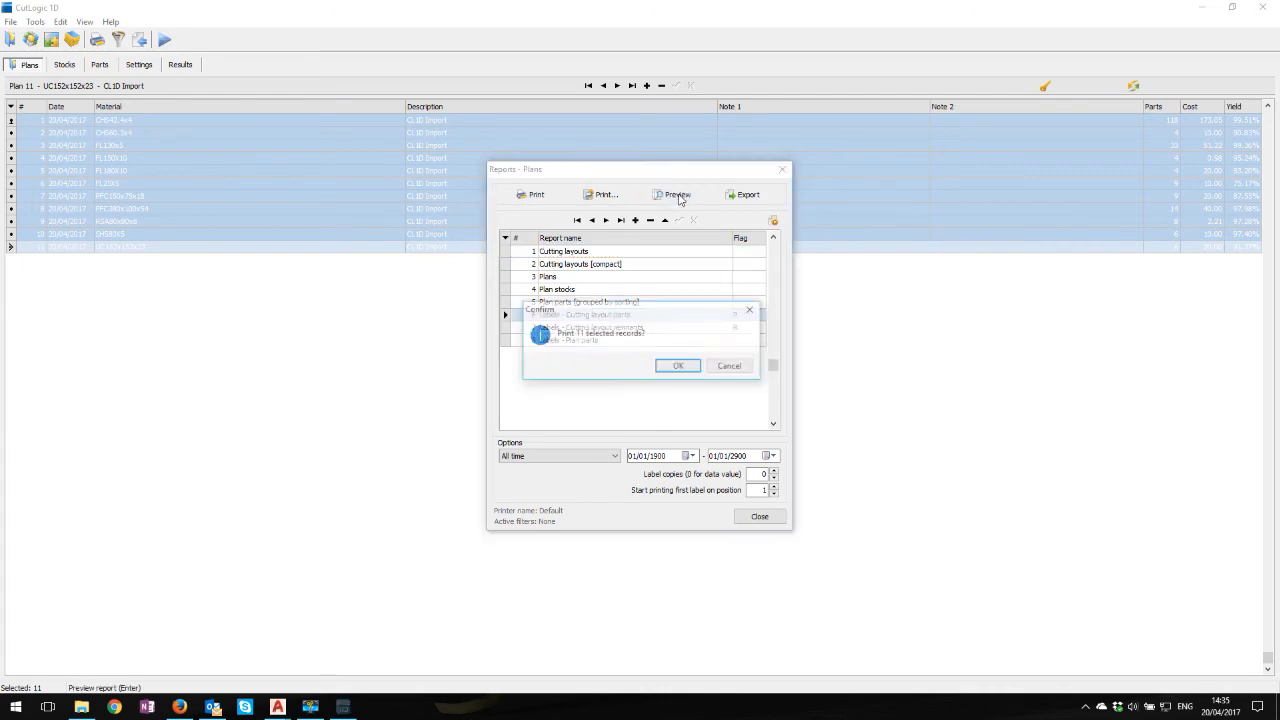
click(684, 366)
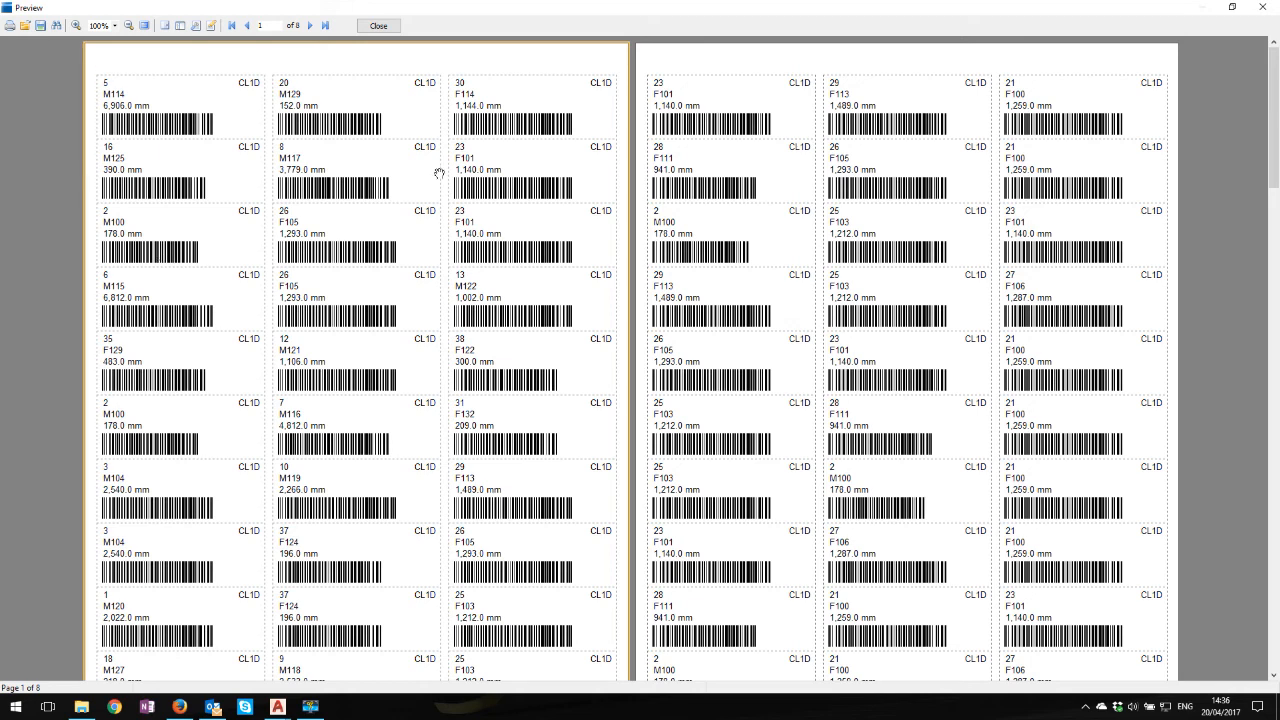
Look through the barcode label pages for the cut parts and close the label preview
scroll(449, 221, down, 10)
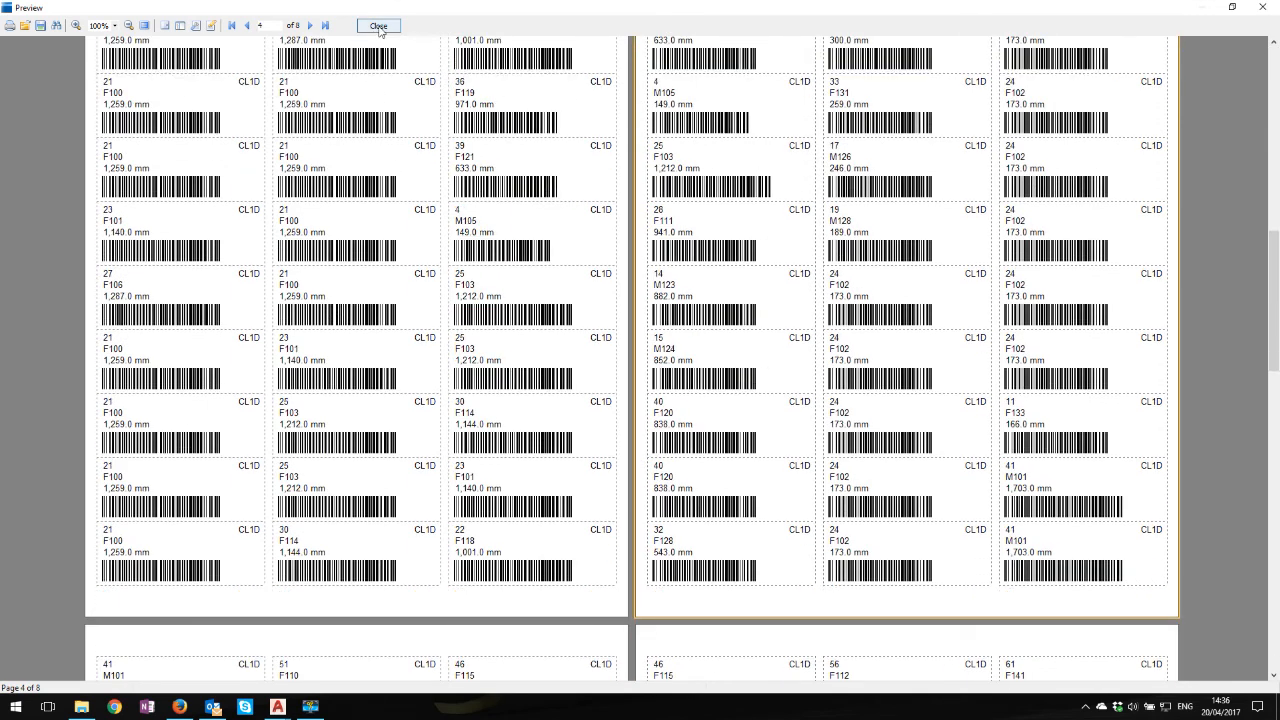
scroll(427, 204, up, 3)
scroll(427, 204, up, 6)
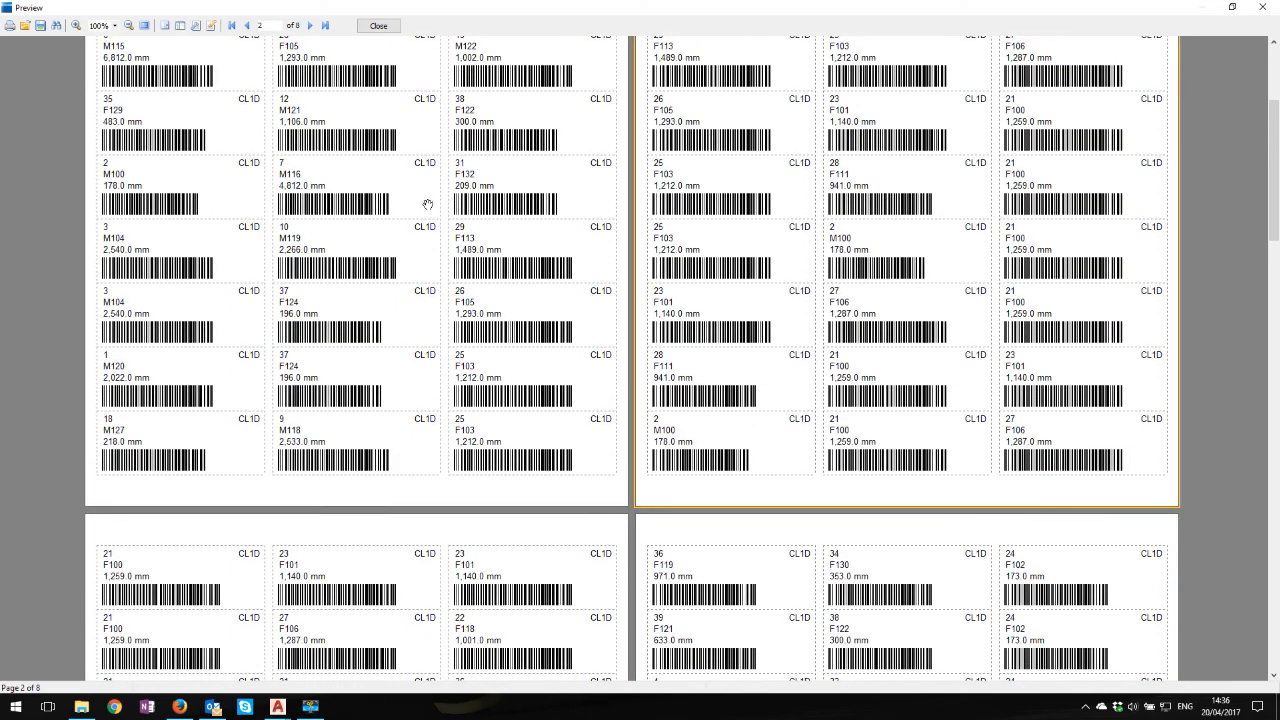
scroll(427, 204, up, 2)
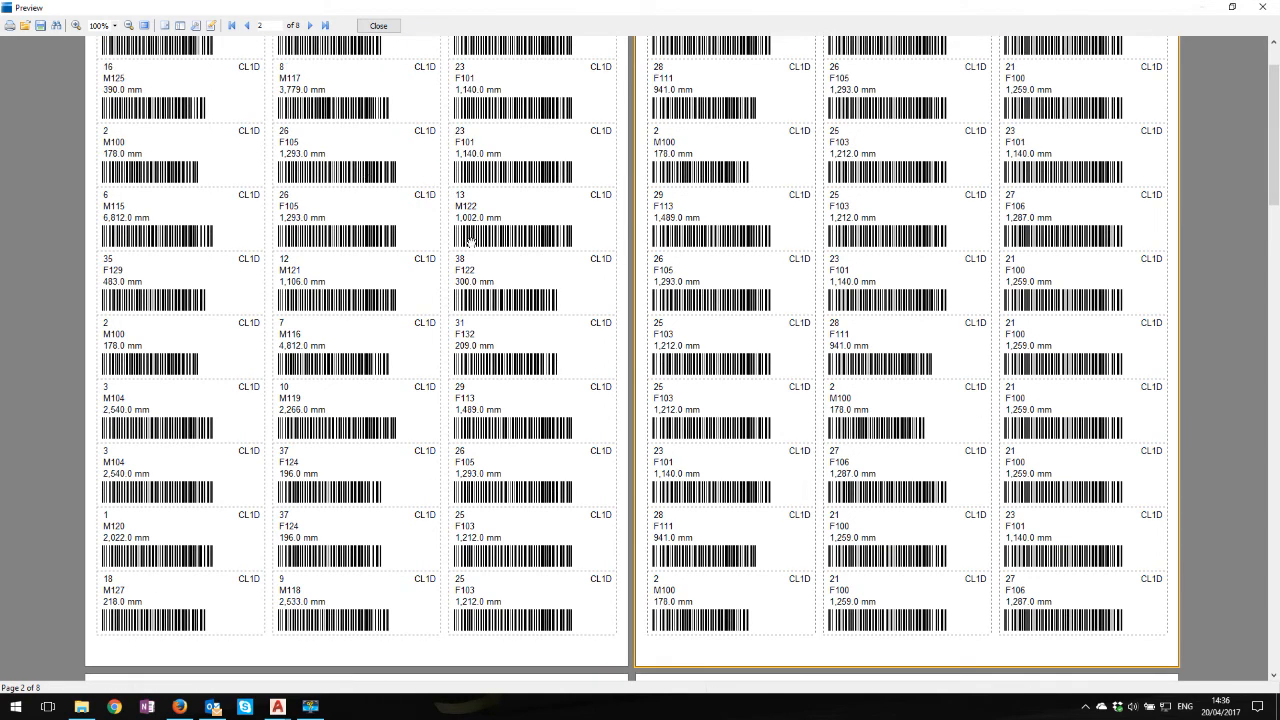
scroll(470, 240, up, 1)
scroll(476, 237, up, 1)
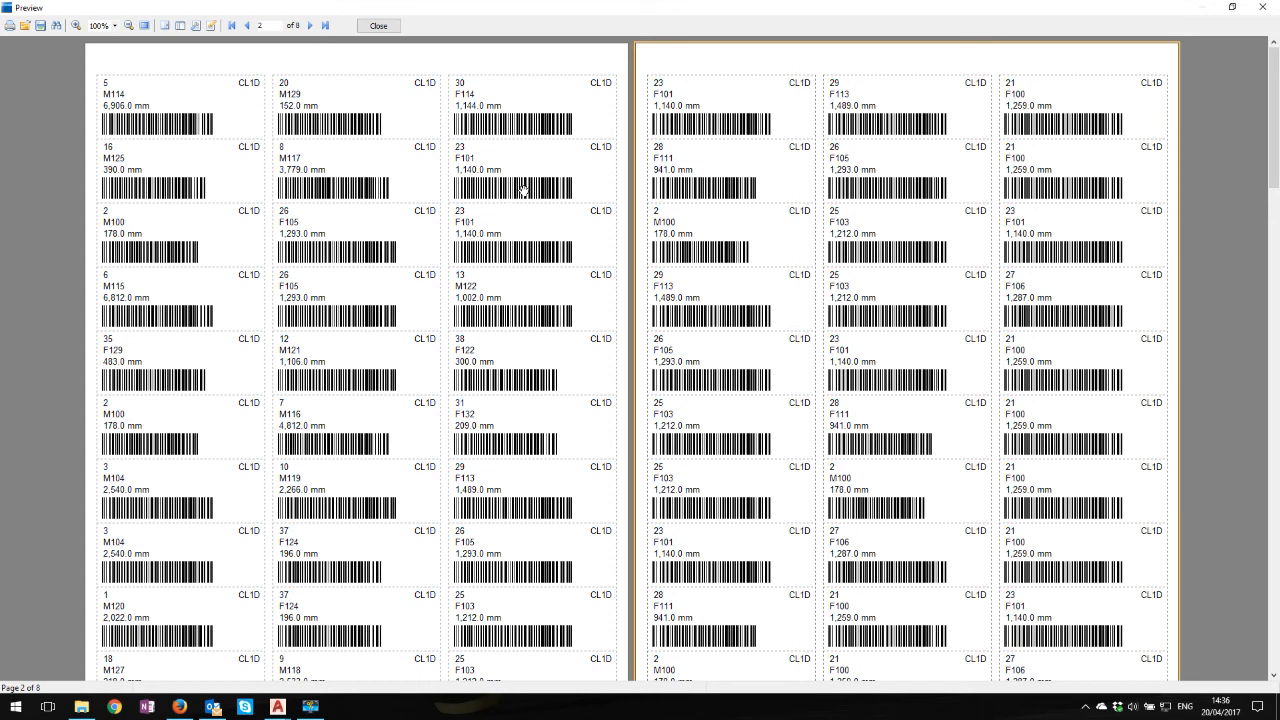
click(384, 27)
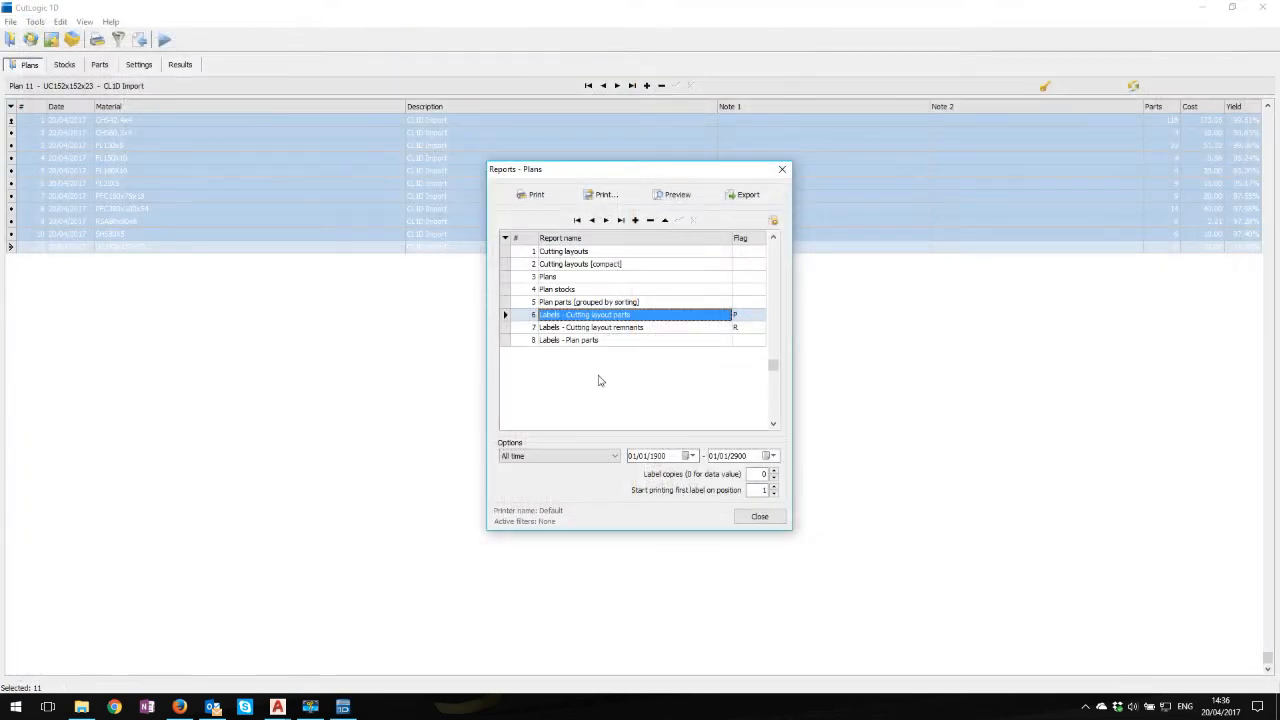
Look over the Plans, Plan stocks, Labels - Plan parts and Cutting layouts report entries and close the reports window
click(568, 277)
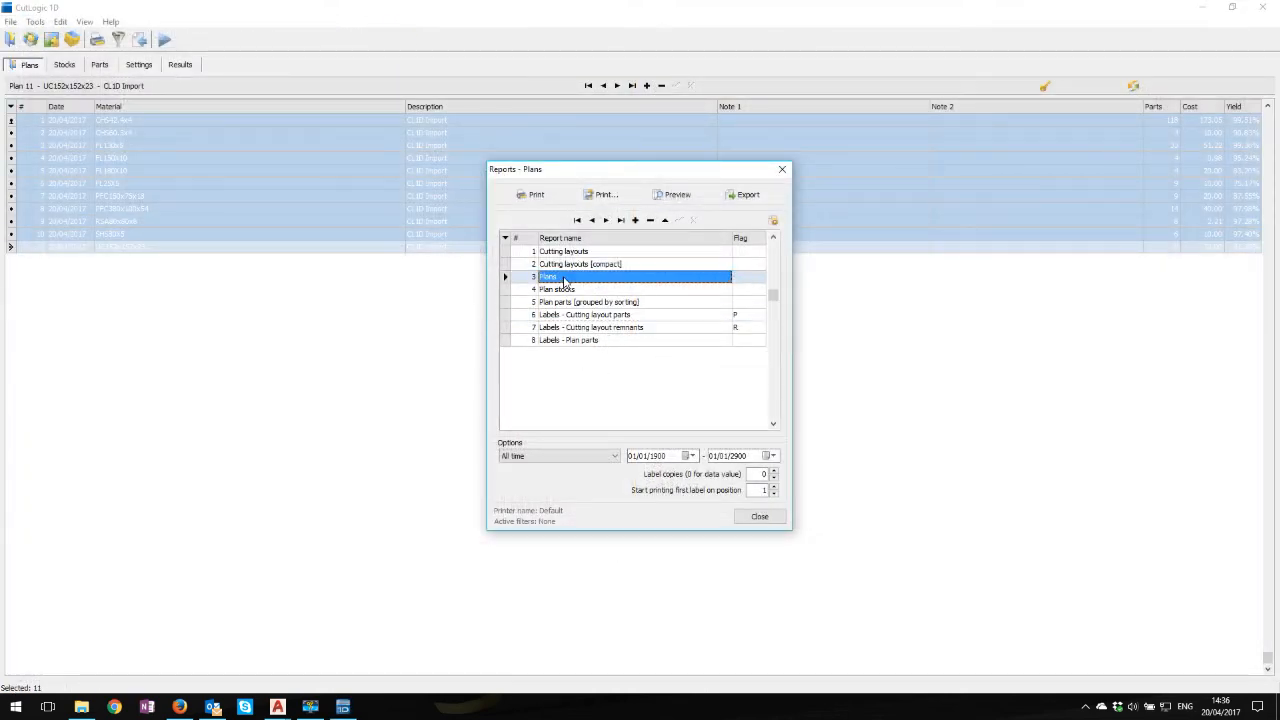
click(577, 290)
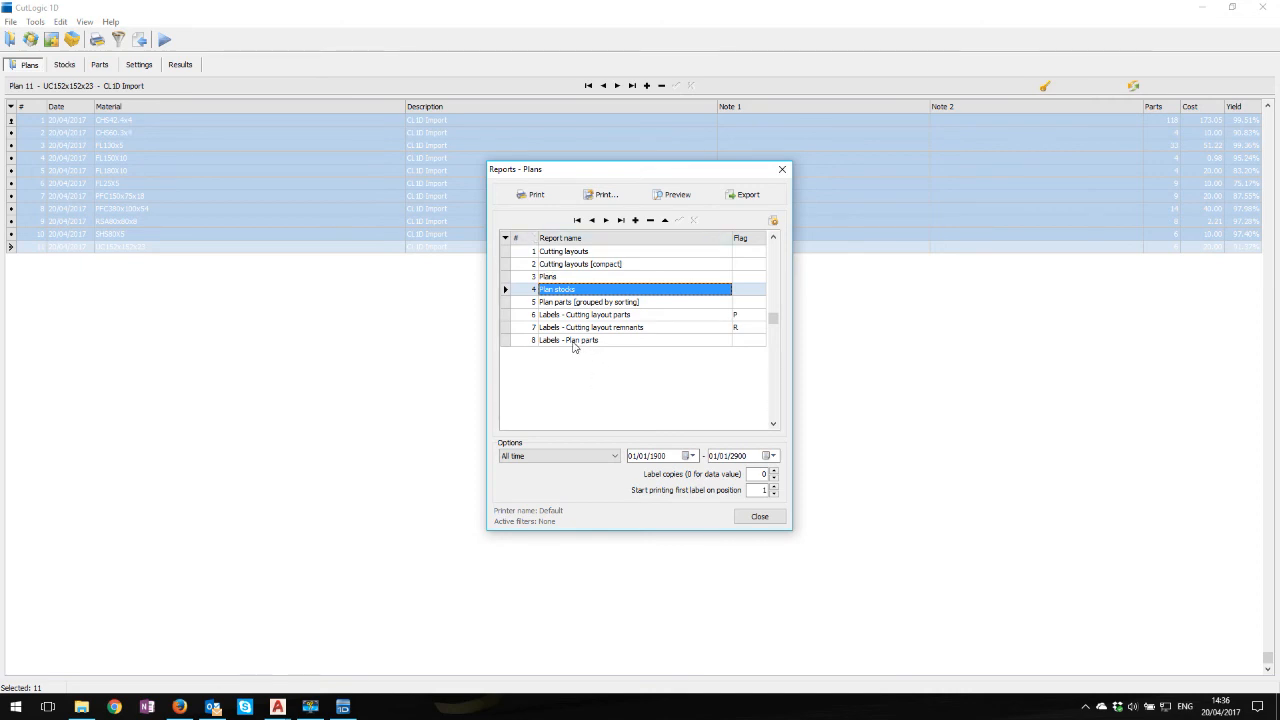
click(576, 341)
click(574, 253)
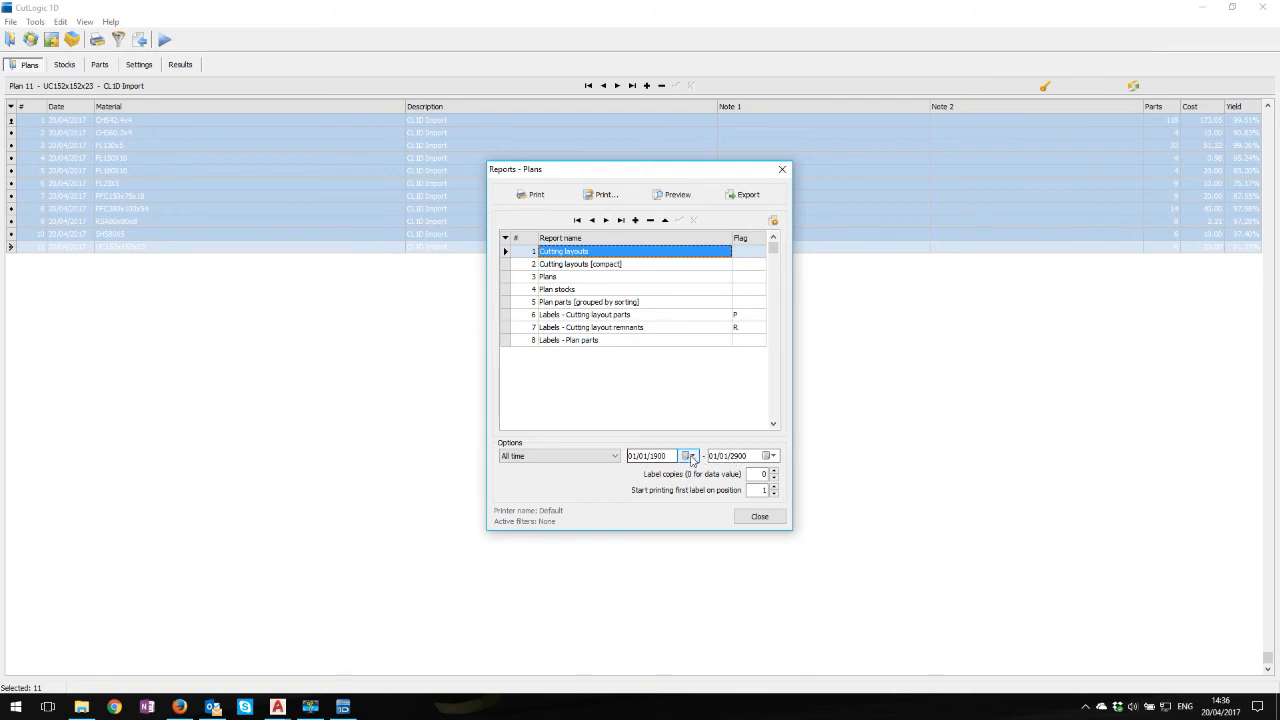
click(782, 169)
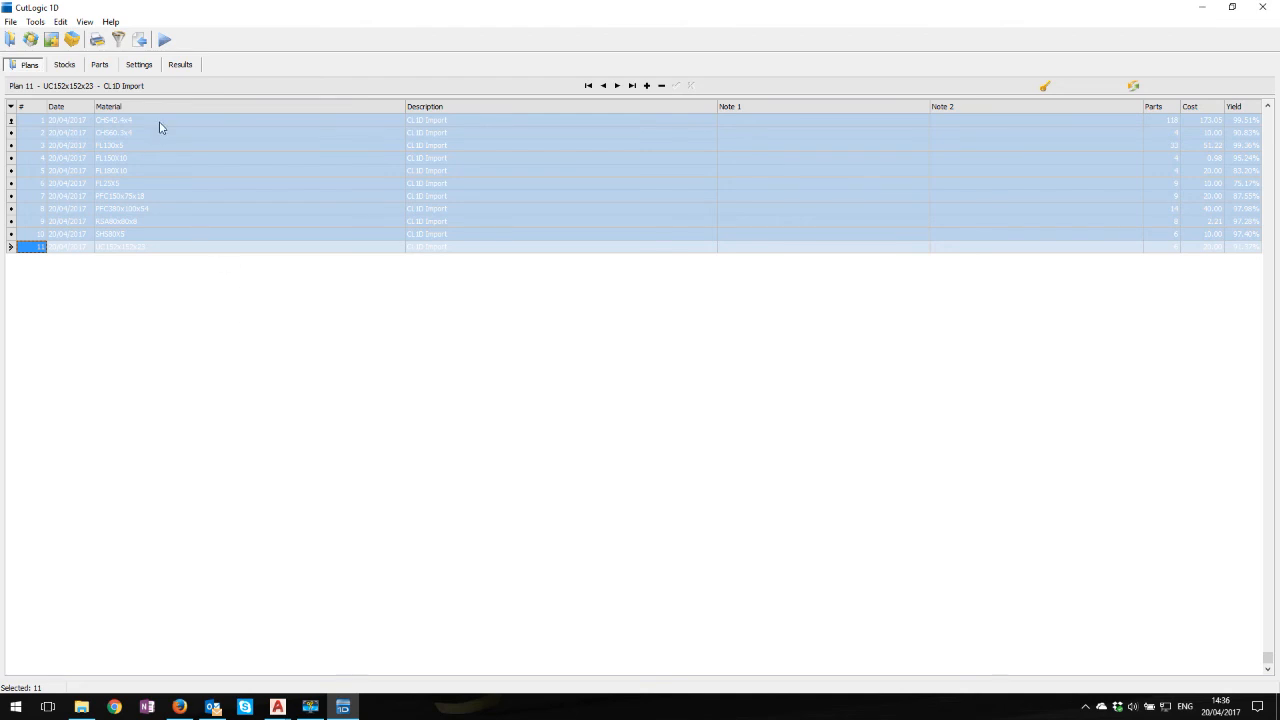
Check the stocks held in the Remnants storage of the inventory
click(72, 39)
click(100, 145)
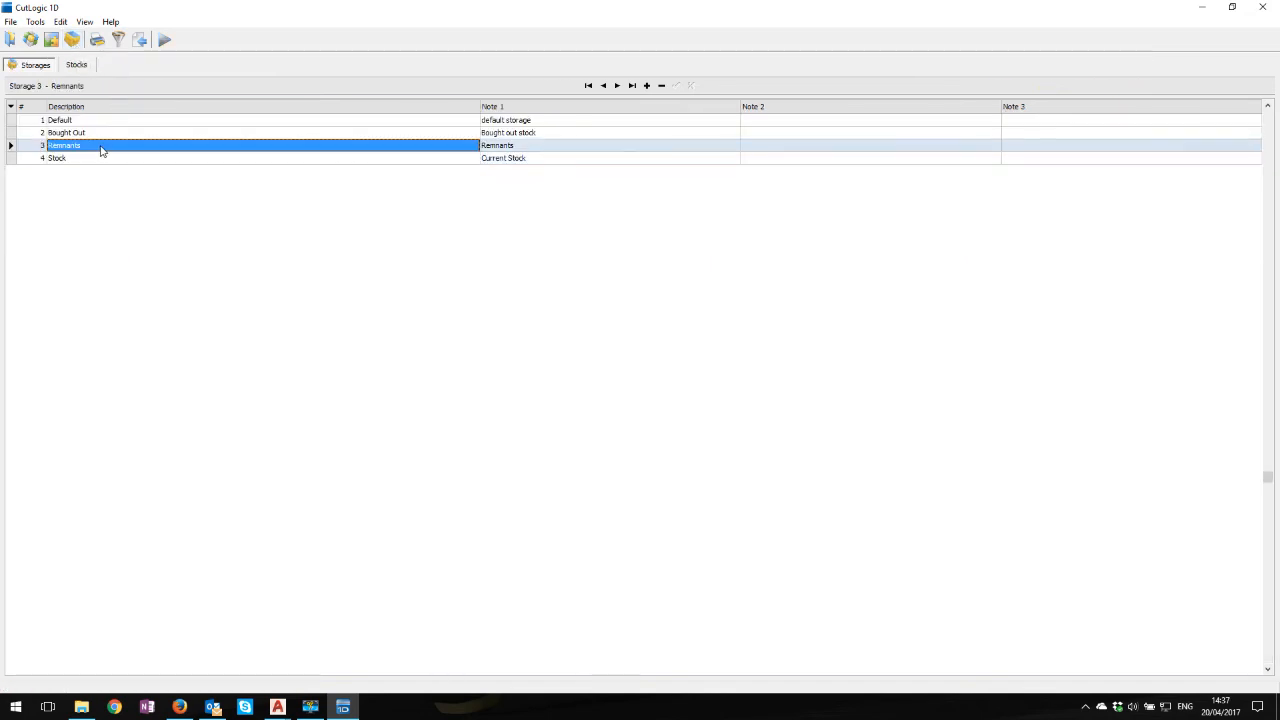
click(80, 67)
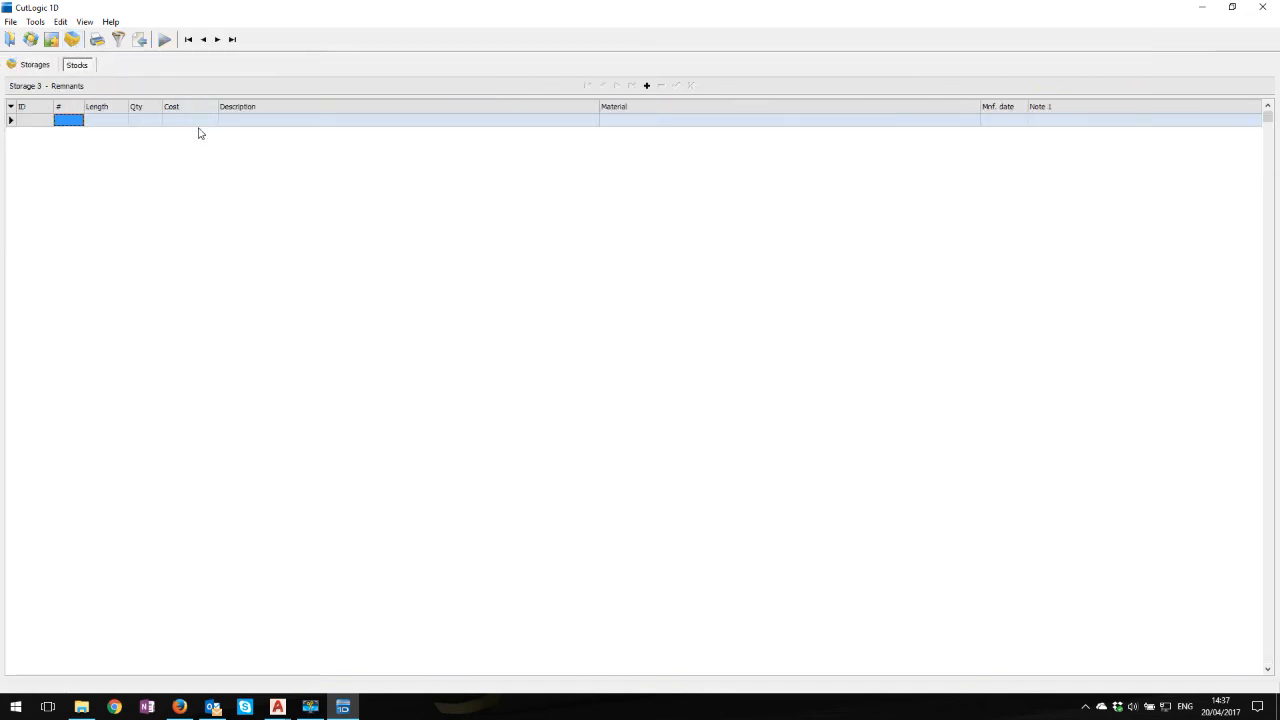
click(36, 64)
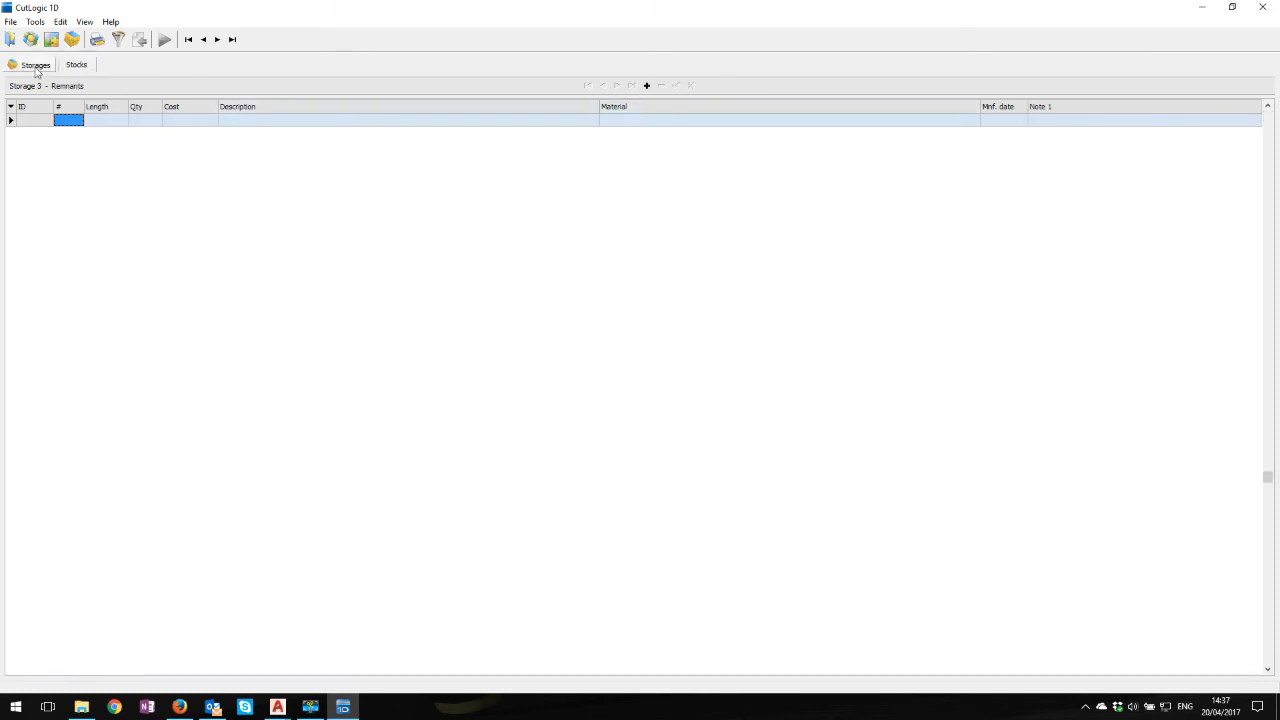
Return to the plans list and go through the plans one by one from CHS42.4x4 to PFC150x75x18
click(10, 39)
click(73, 122)
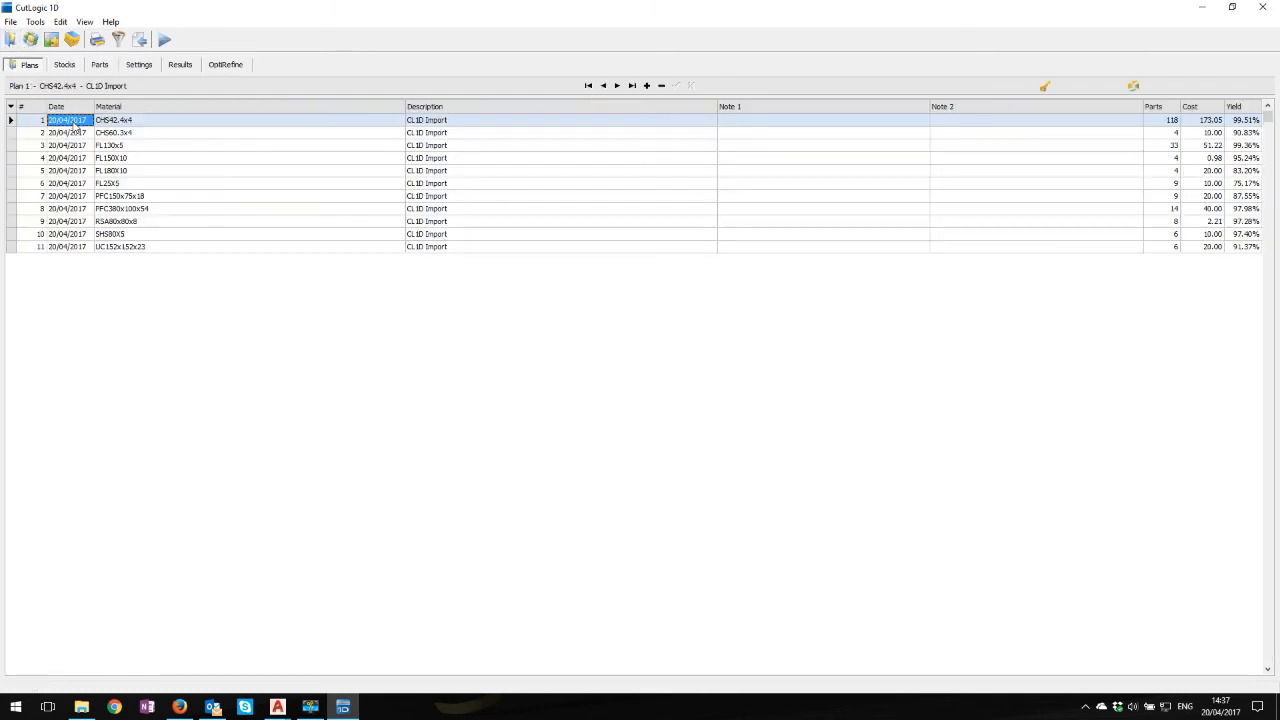
click(75, 133)
click(76, 146)
click(76, 157)
click(76, 170)
click(77, 183)
click(80, 196)
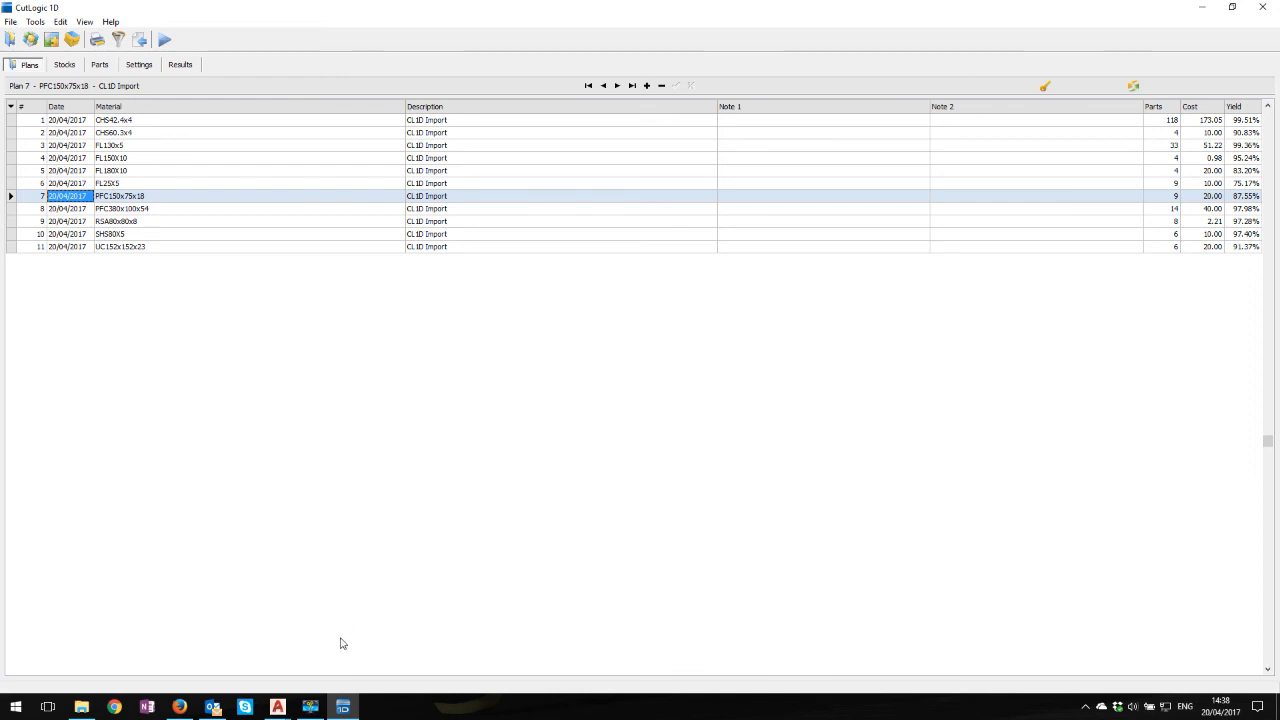
Switch to the CutLogic Export.dwg drawing in AutoCAD and maximize its window
mouse_move(314, 712)
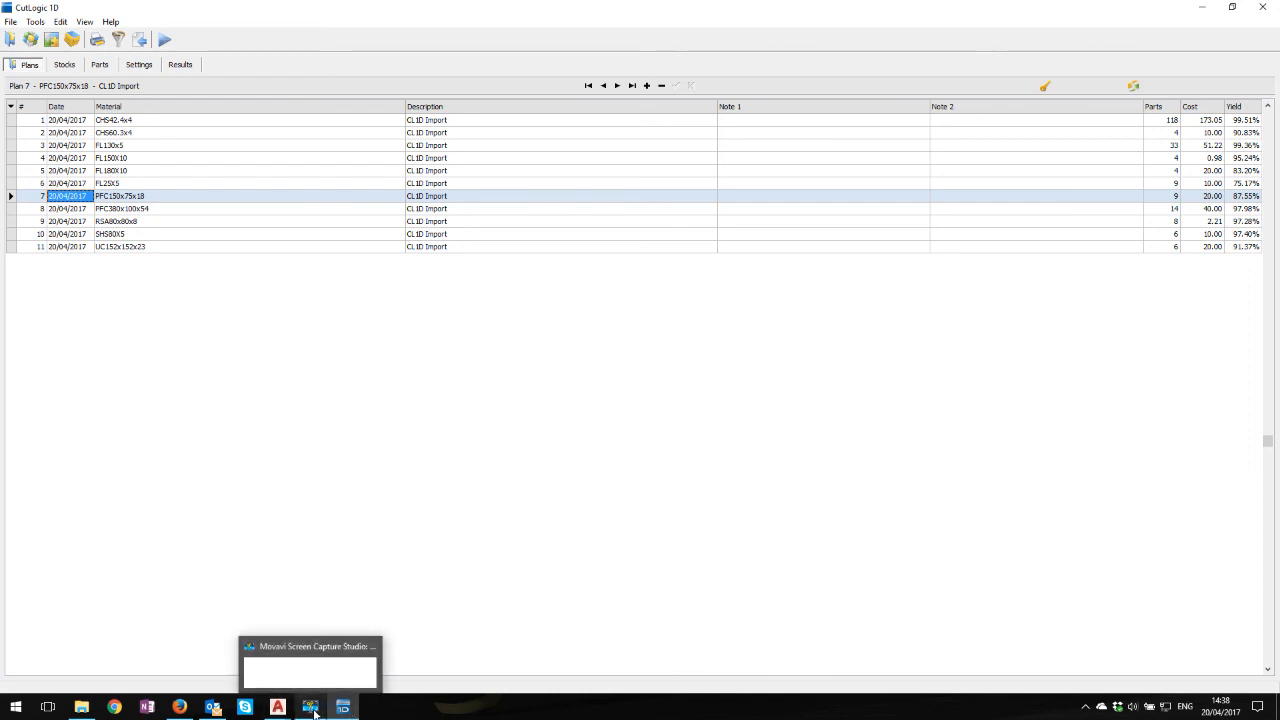
mouse_move(277, 706)
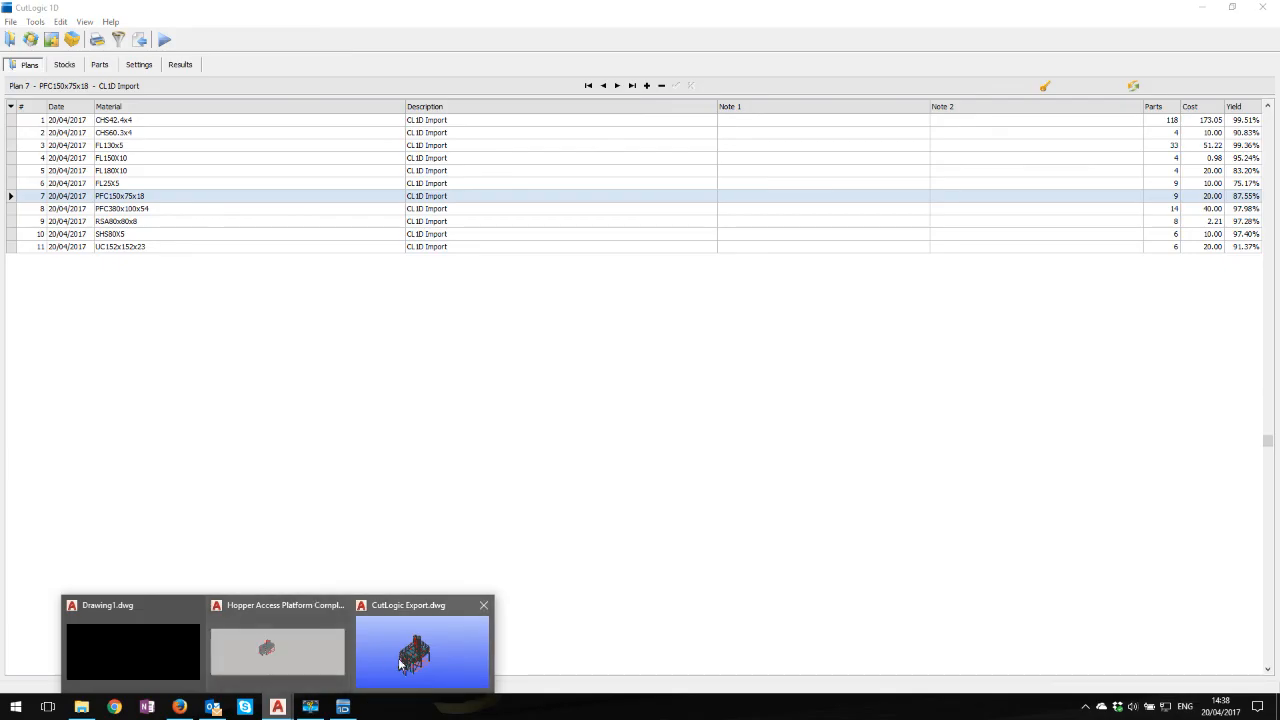
click(401, 663)
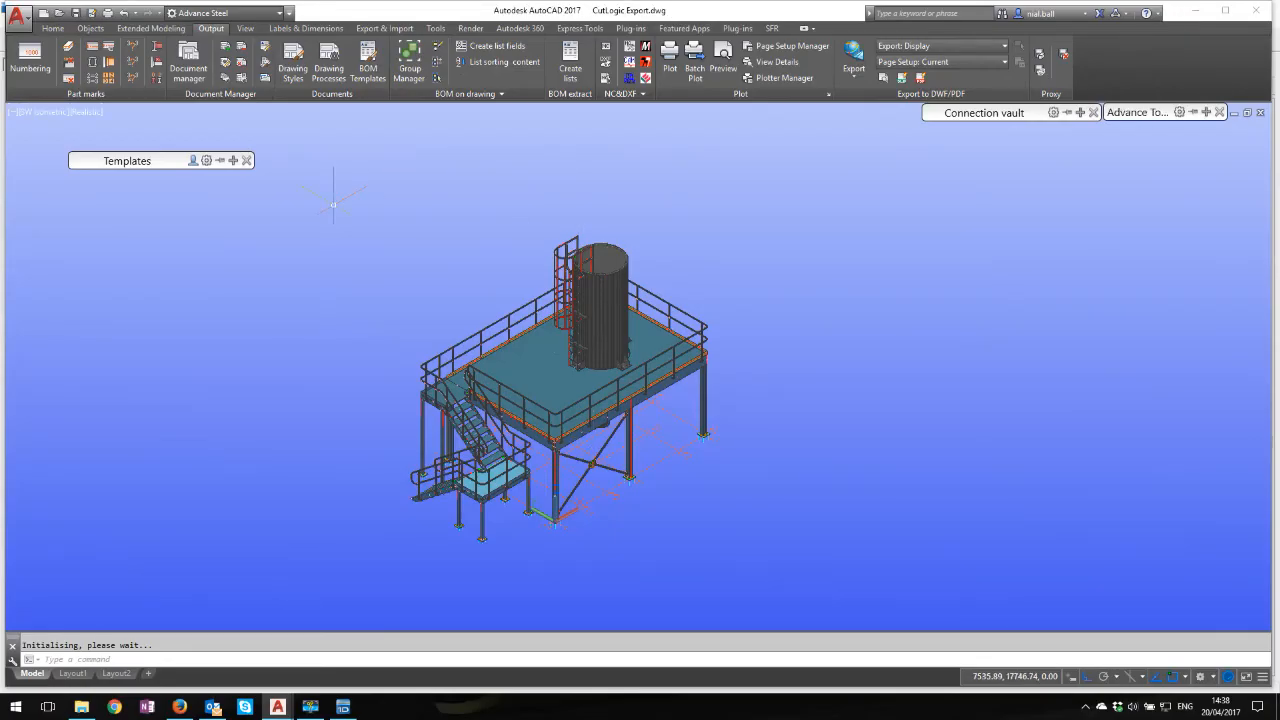
click(1226, 11)
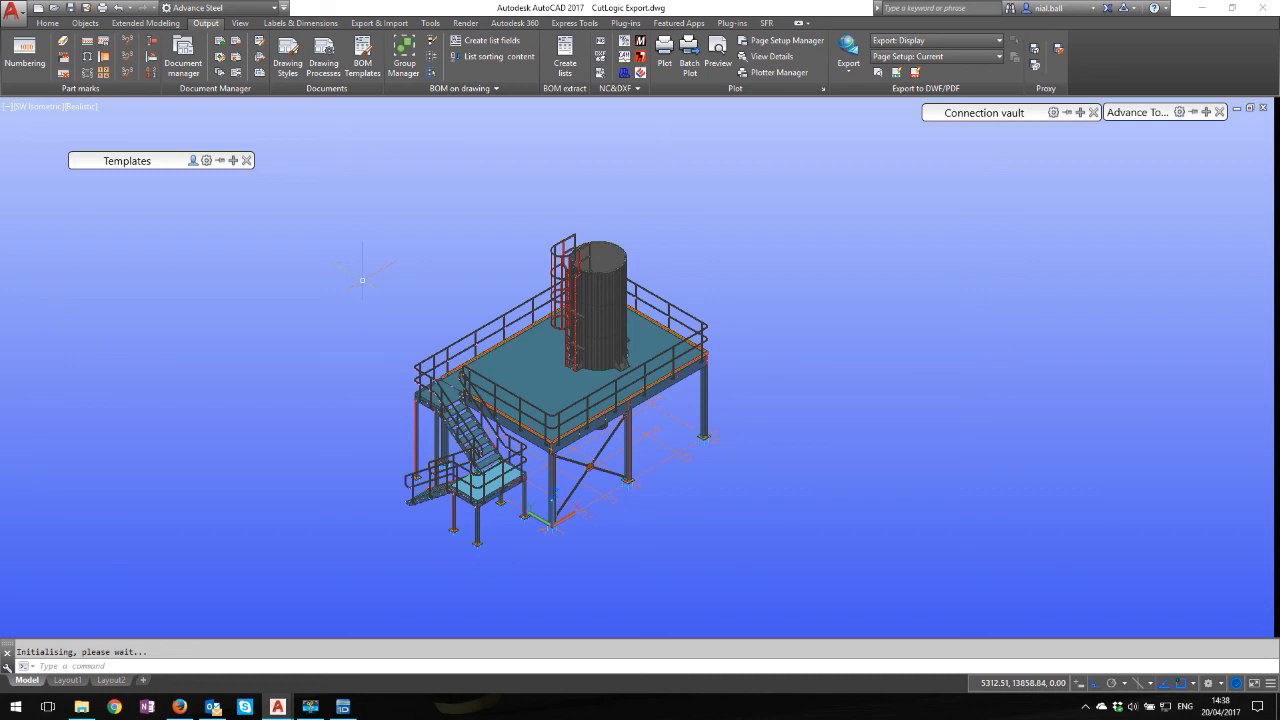
Generate the Cutlogic 1D Export report from the BOM templates
mouse_move(150, 160)
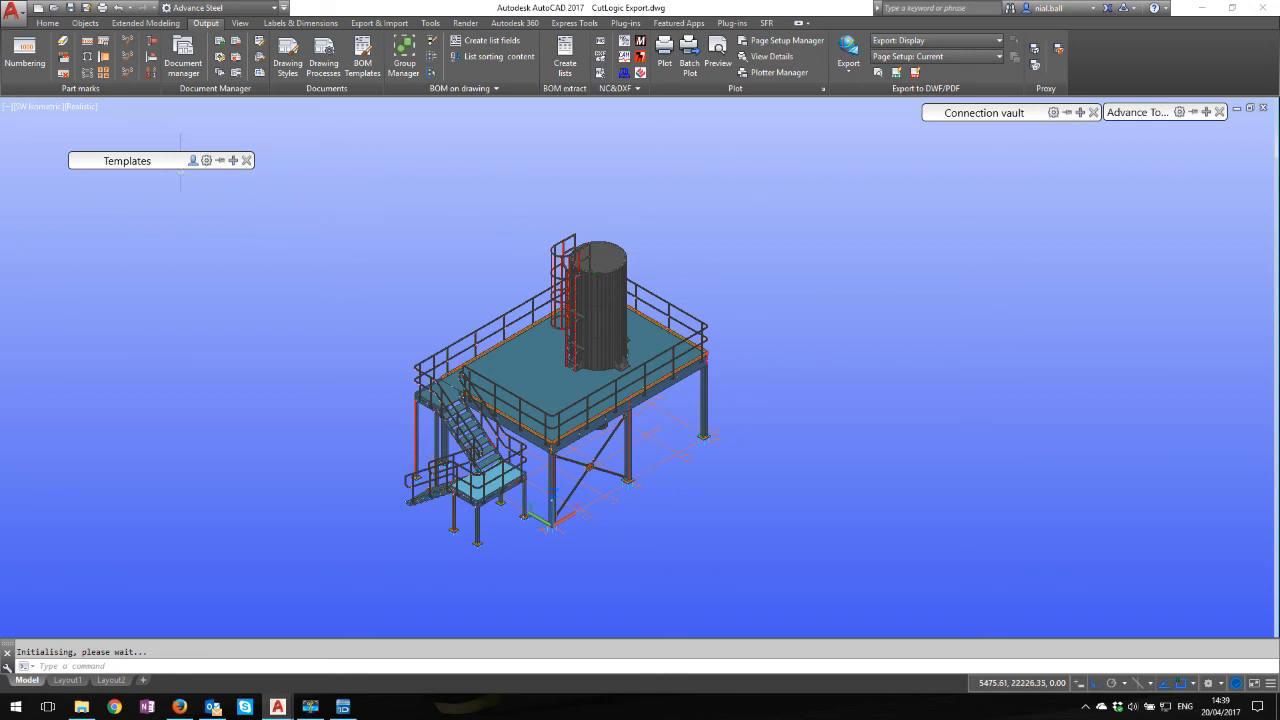
mouse_move(179, 166)
click(157, 246)
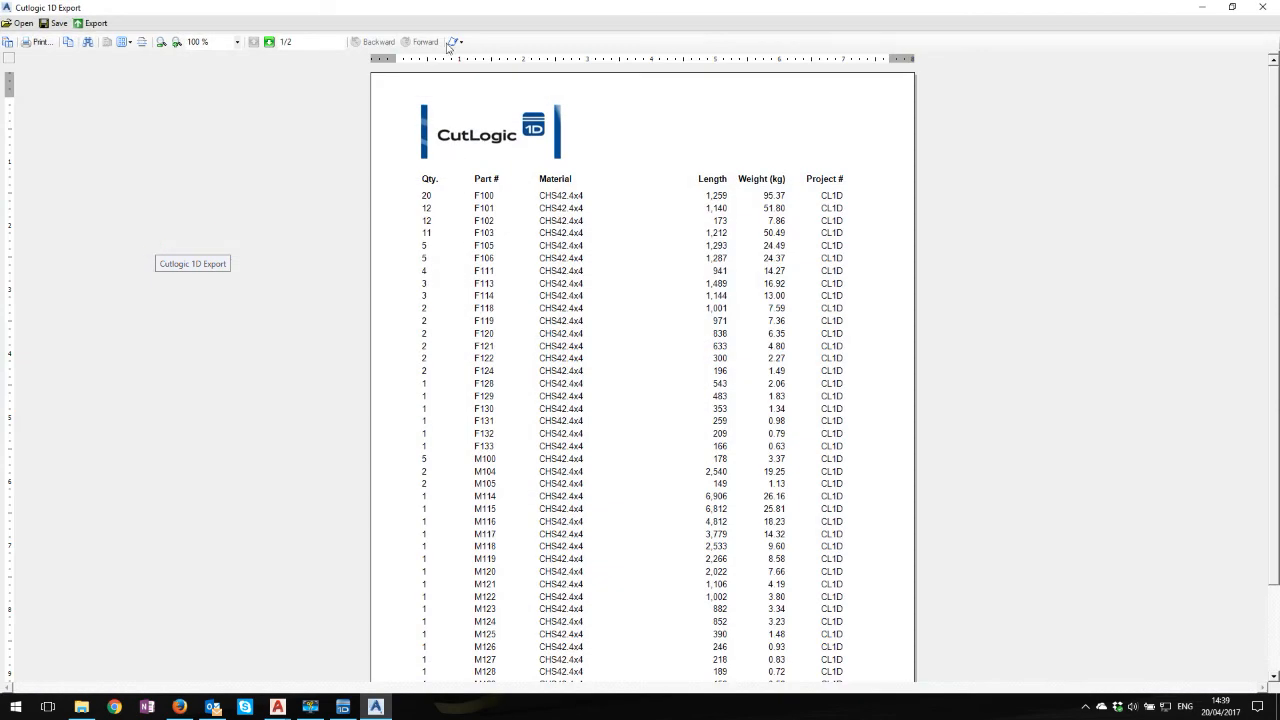
Export the report in Text format with a semicolon text delimiter, replacing the Cutlogic 1D Export file in the BOM folder
click(93, 23)
click(287, 233)
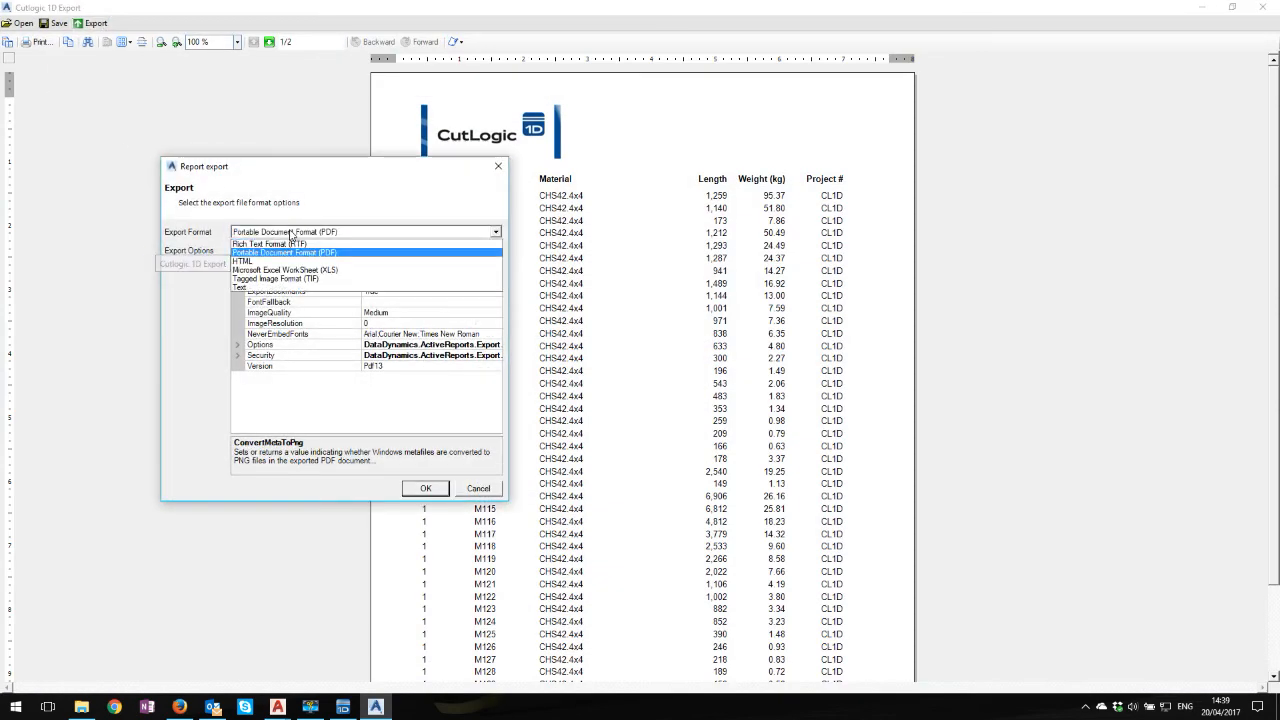
click(318, 293)
click(425, 303)
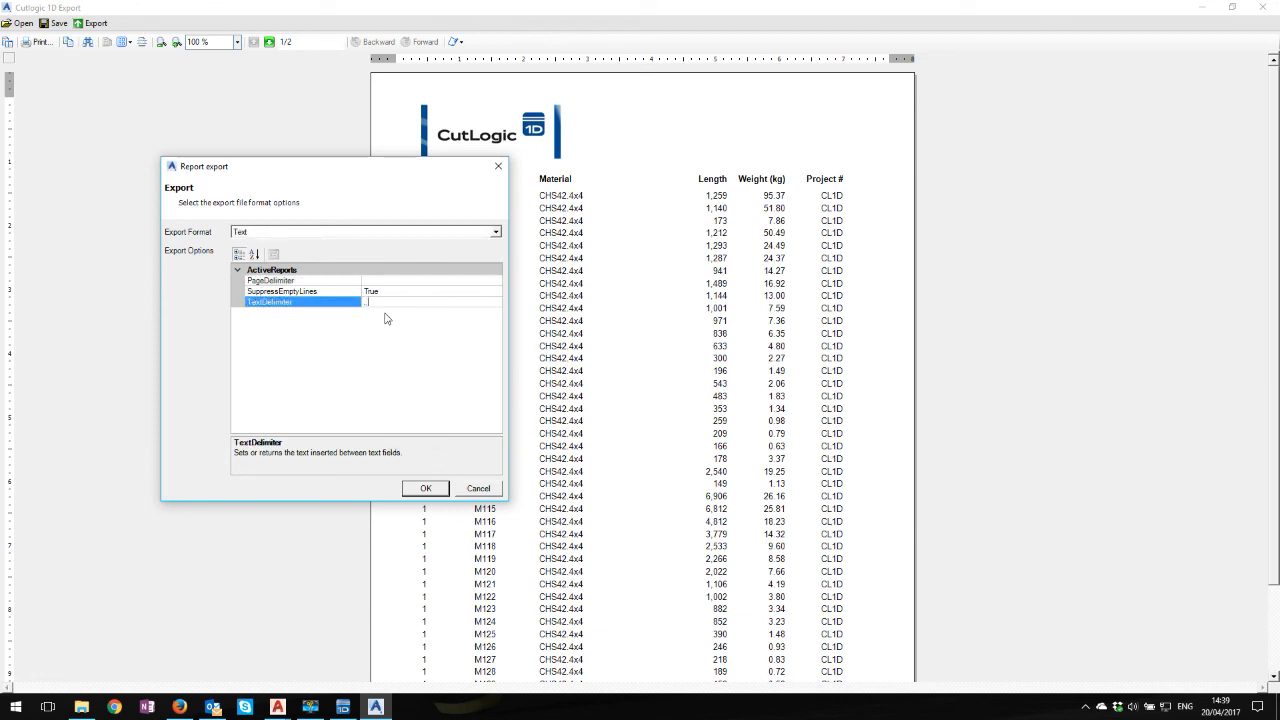
click(425, 488)
click(357, 273)
click(683, 514)
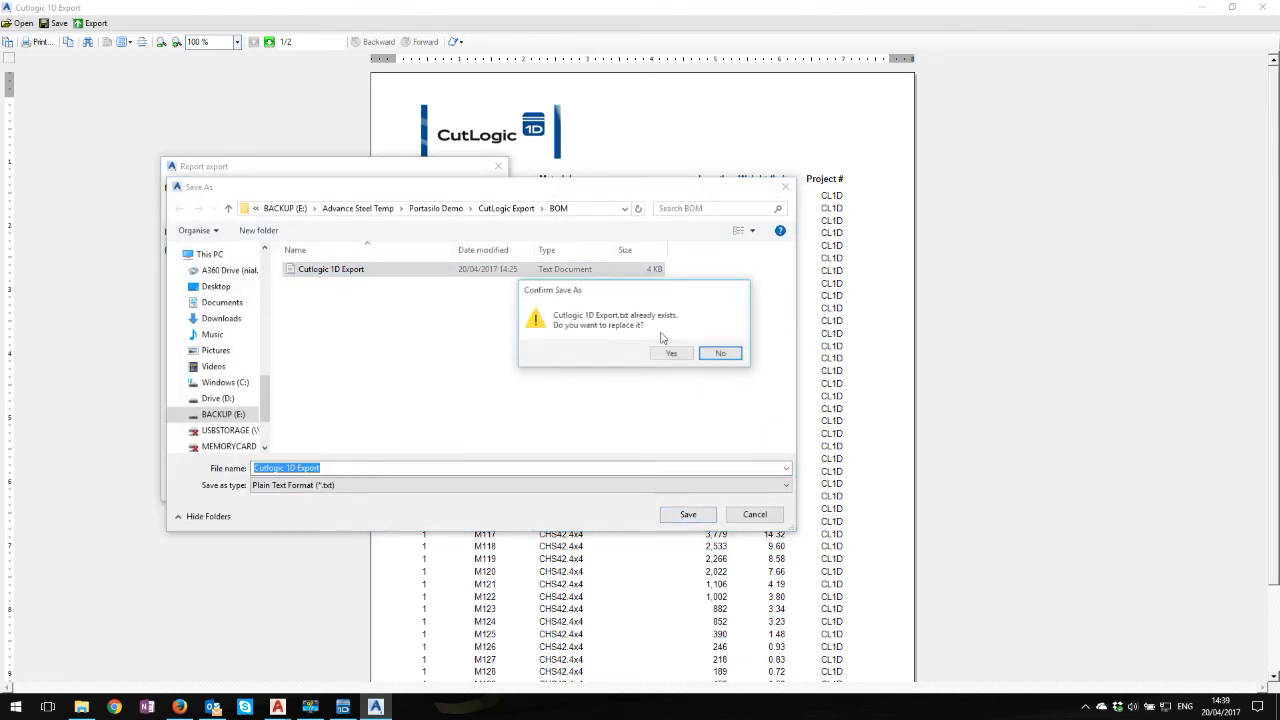
click(680, 354)
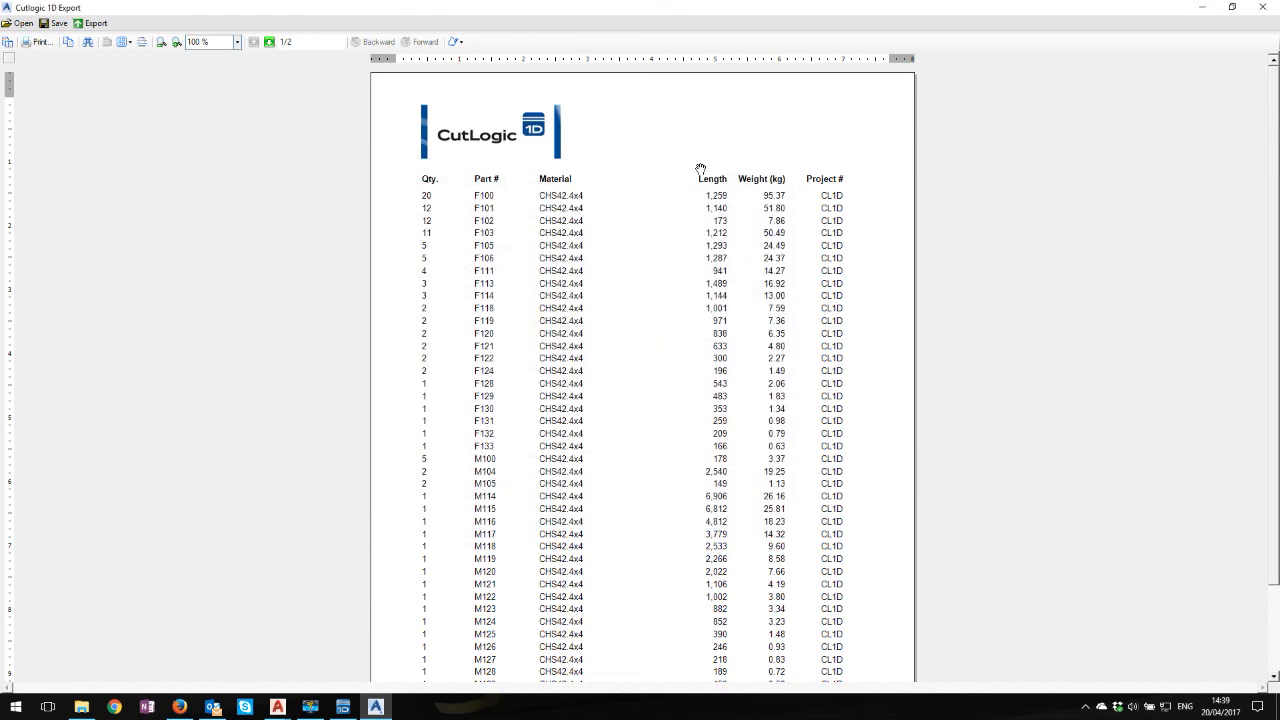
Check the PFC150x75x18 plan's parts in CutLogic 1D and return to the CutLogic Export.dwg drawing in AutoCAD
click(343, 707)
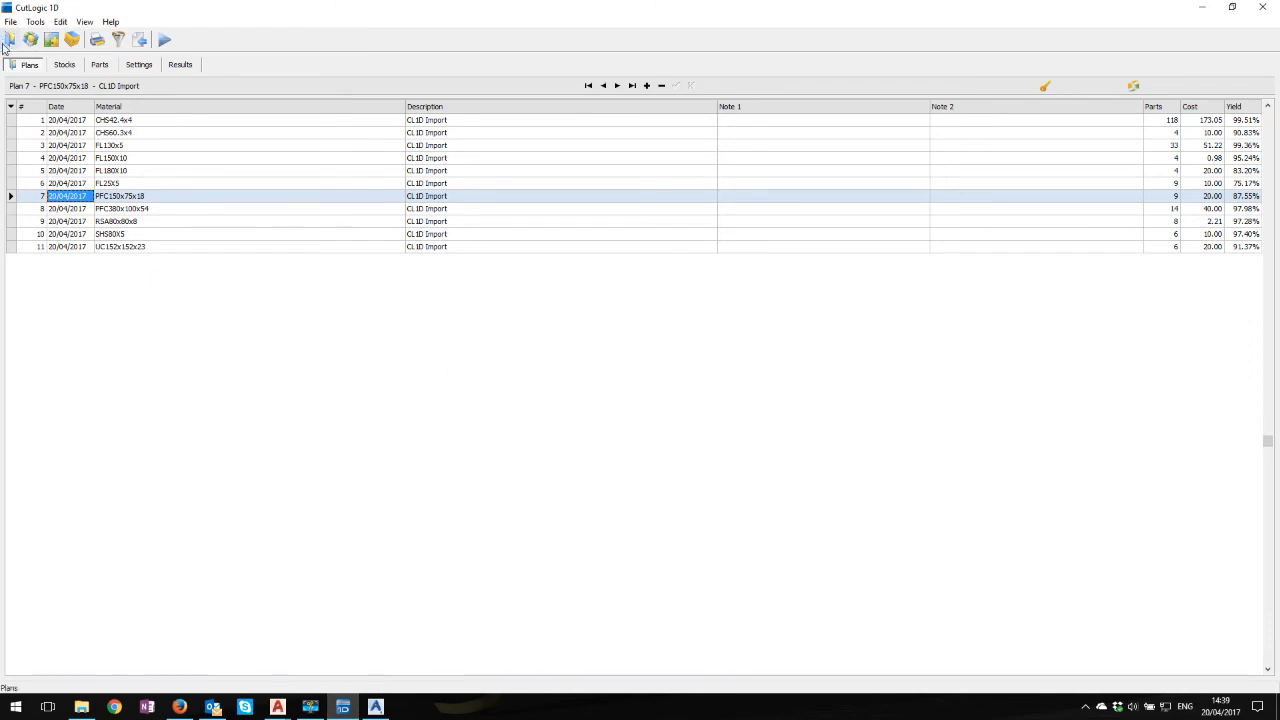
click(100, 64)
click(10, 21)
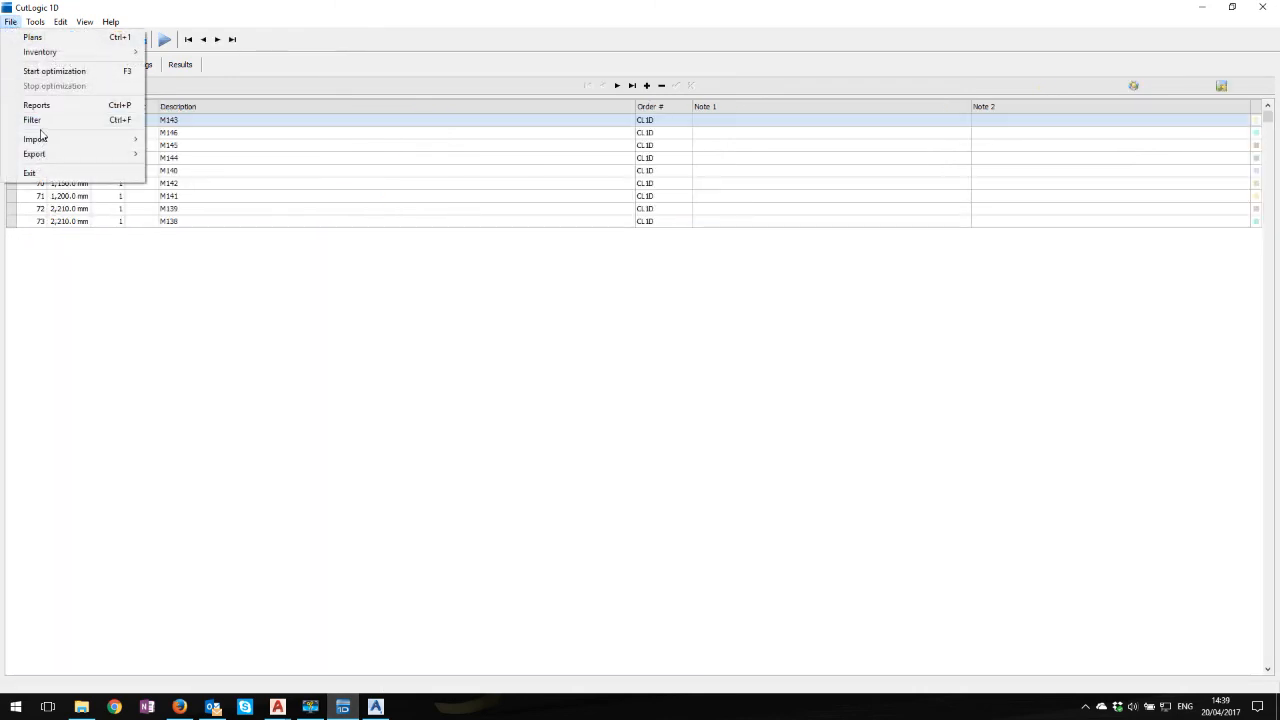
click(350, 338)
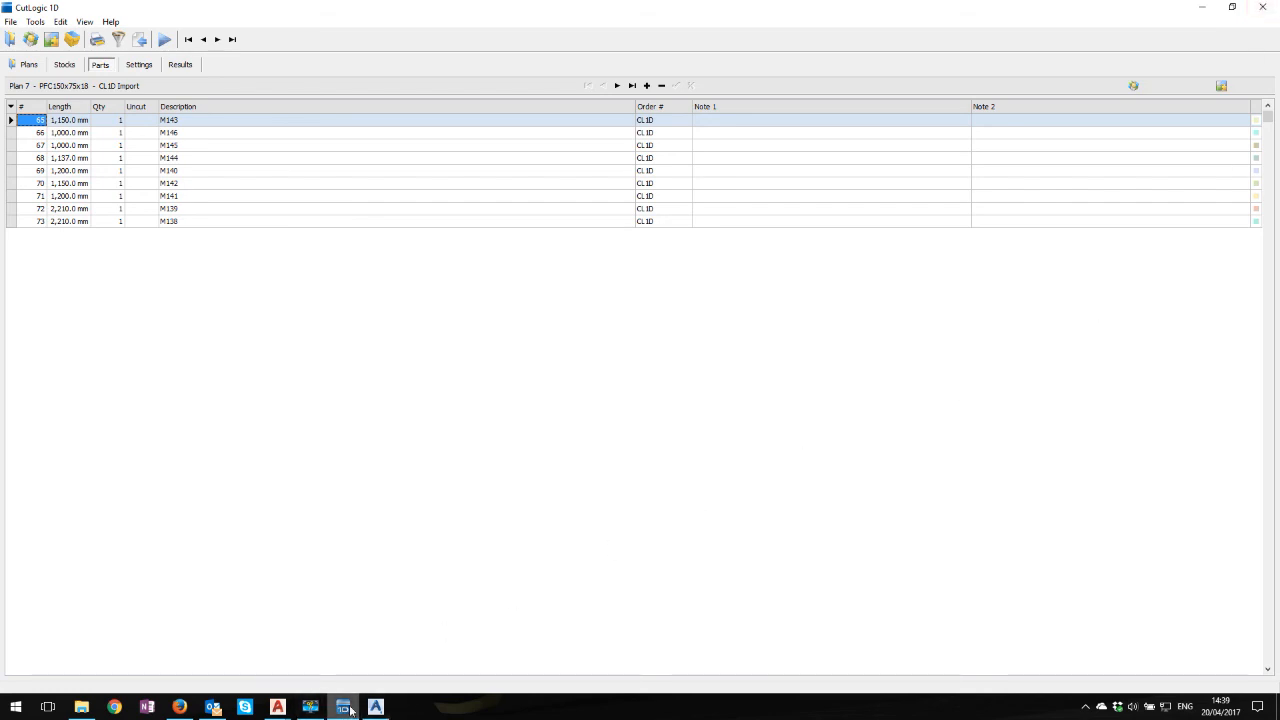
click(278, 707)
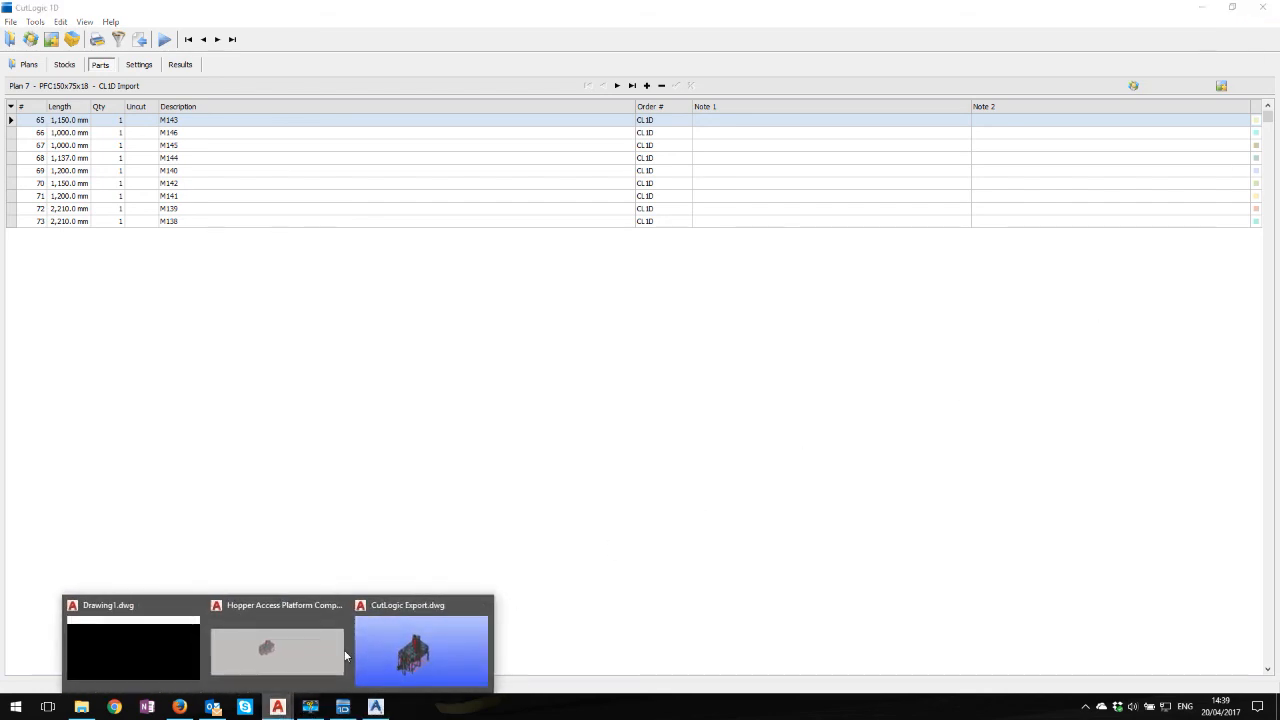
click(458, 655)
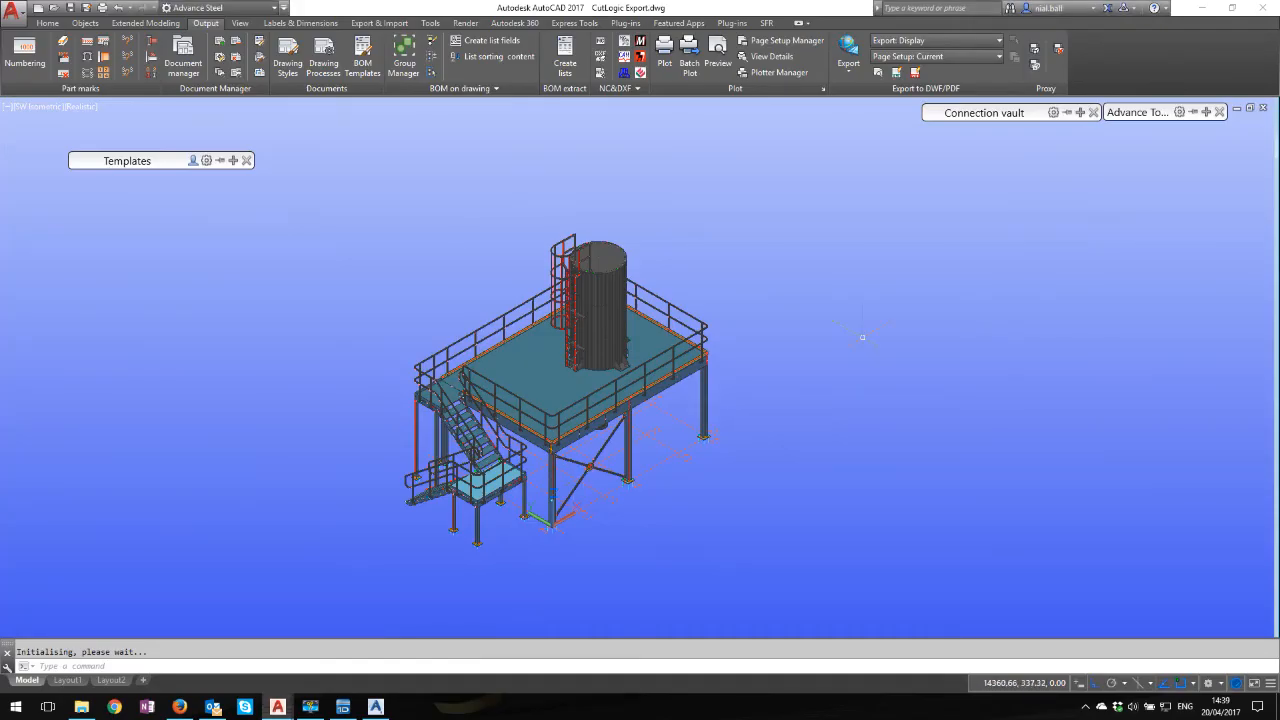